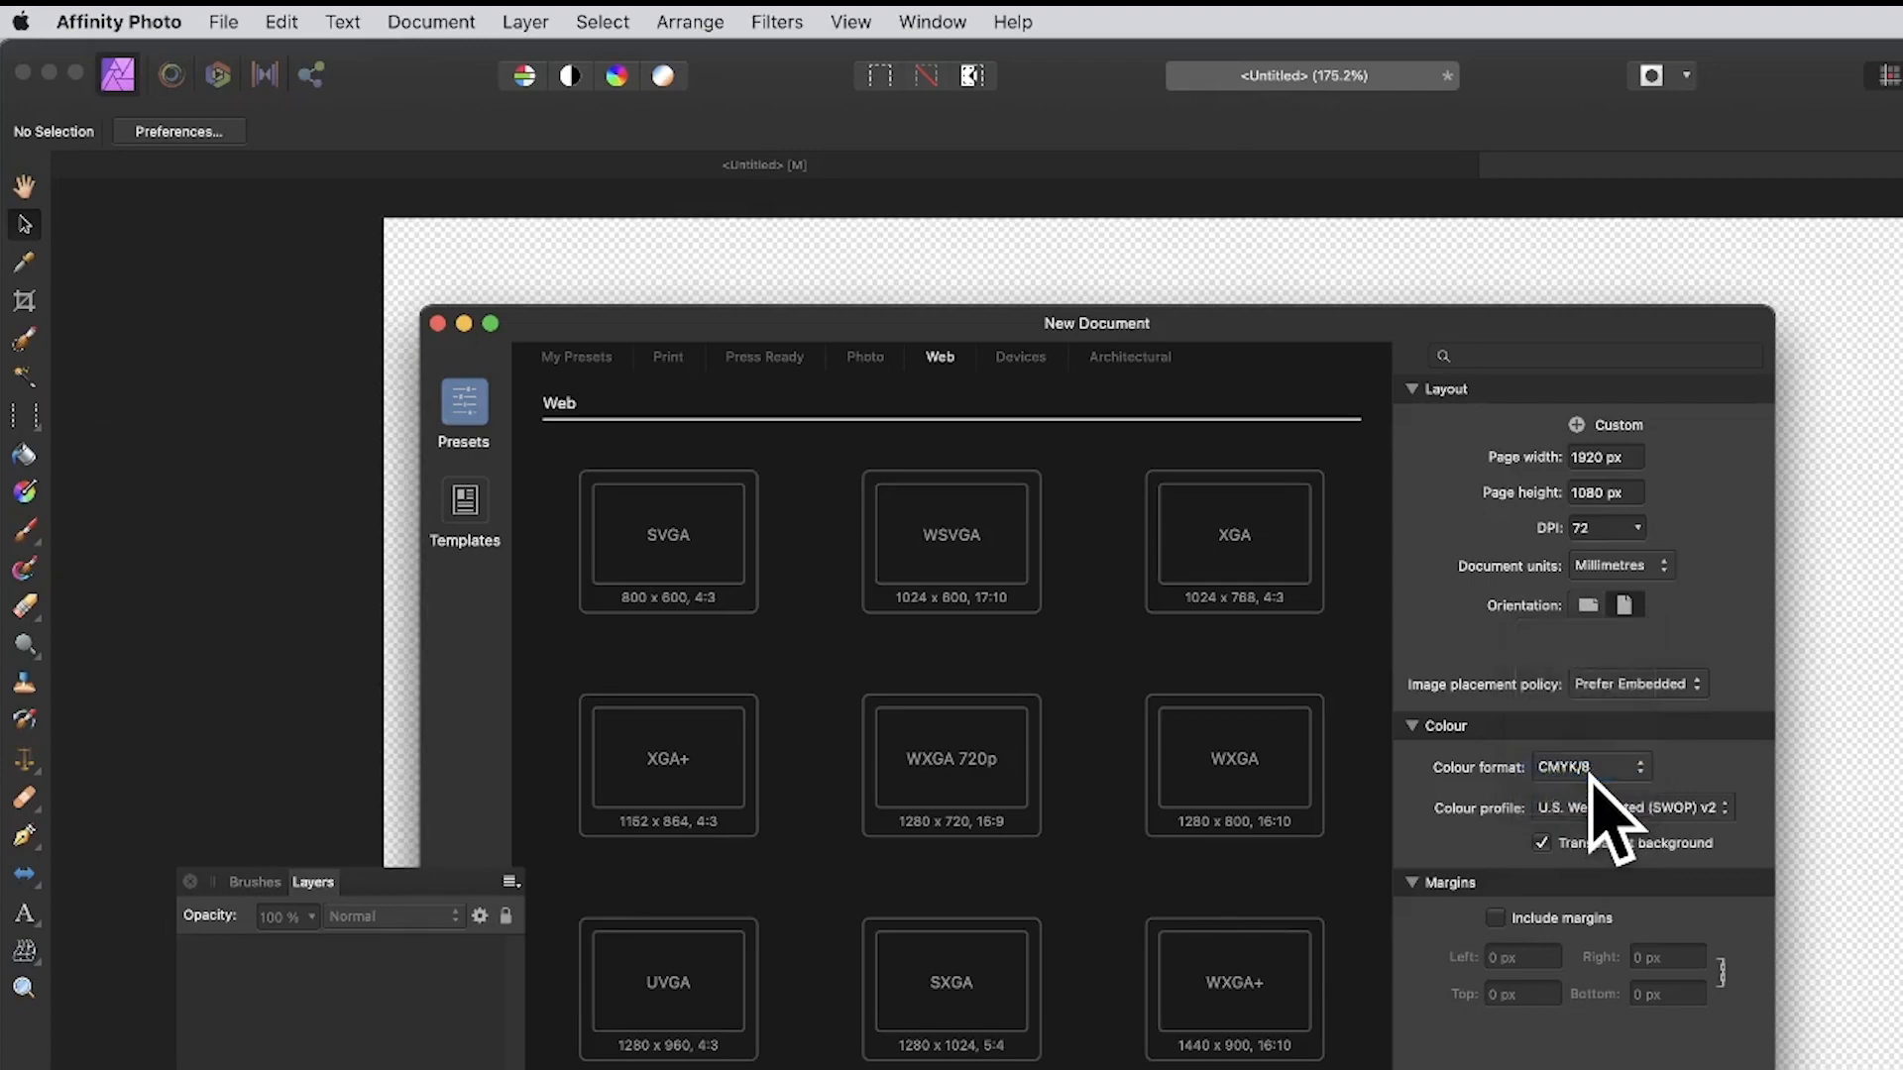
- Create the 1920 × 1080 px CMYK/8 document with a transparent background and add a new pixel layer
key(Return)
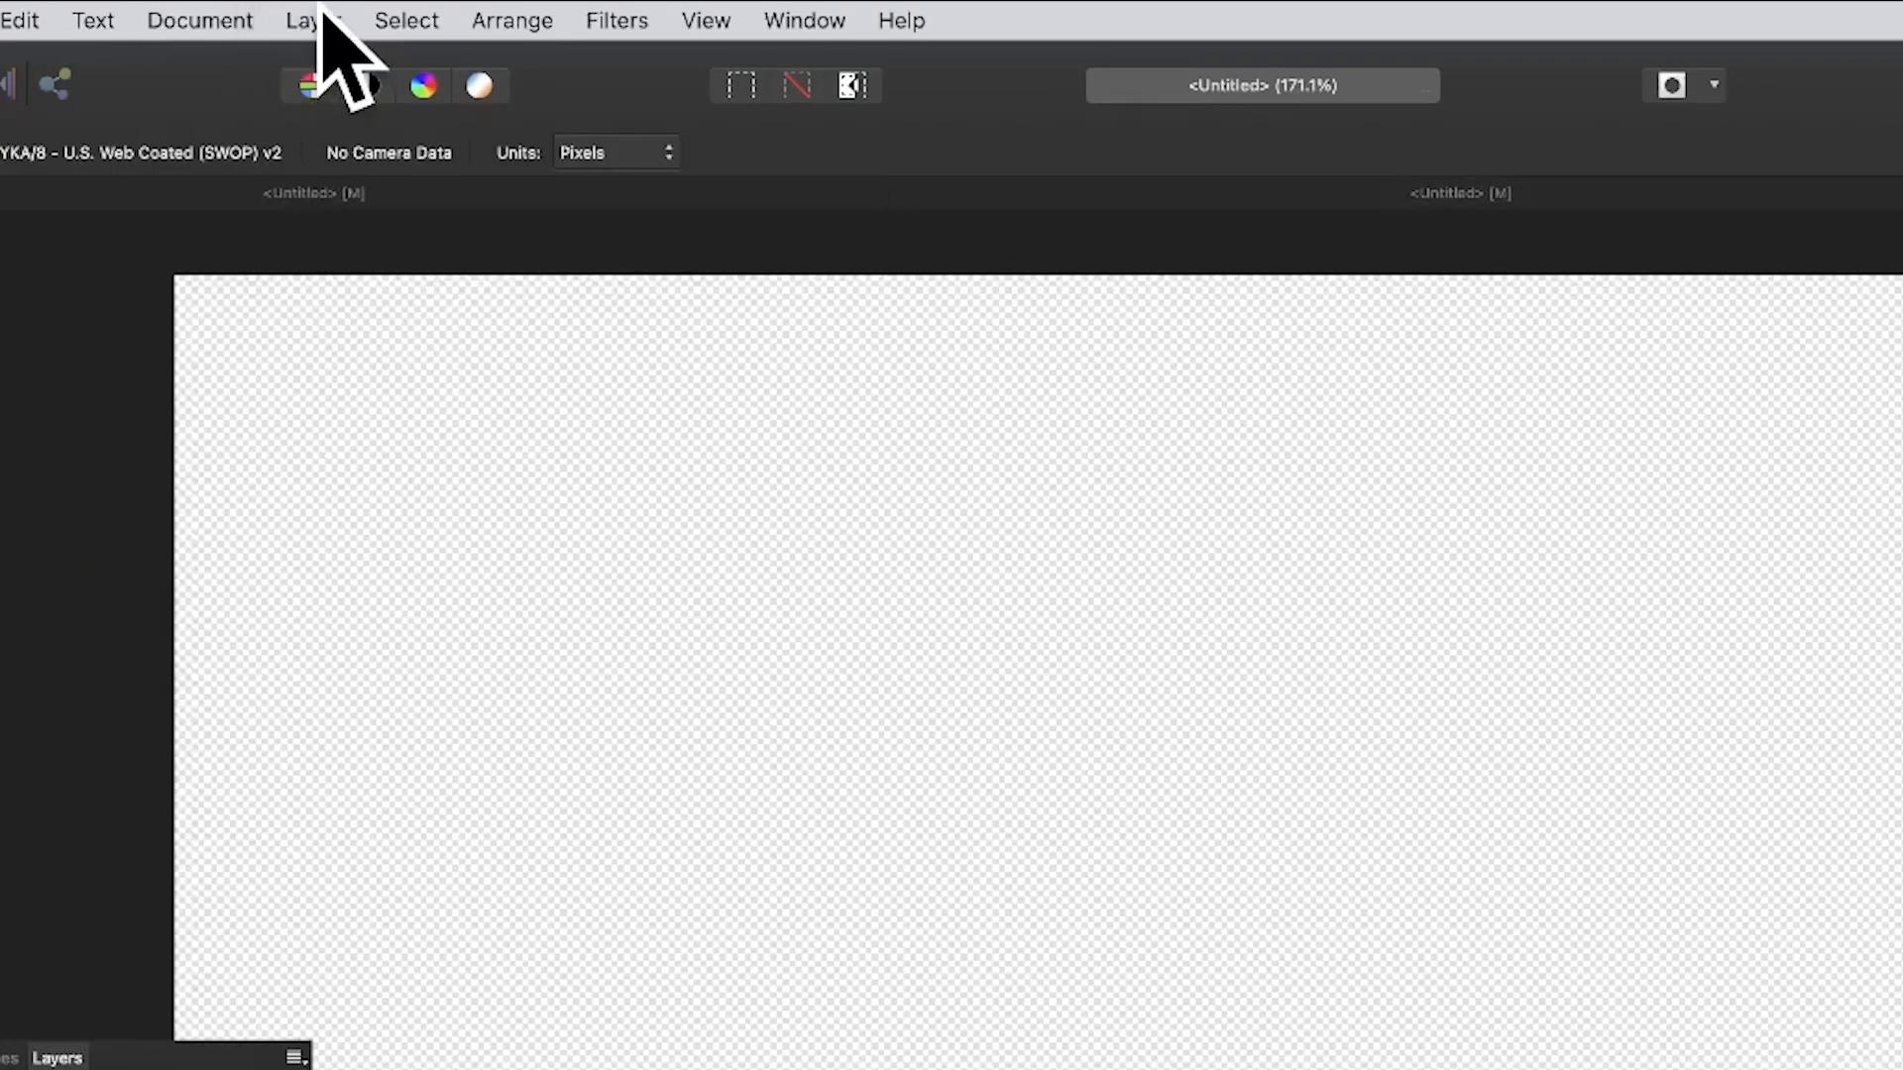
click(525, 22)
click(344, 159)
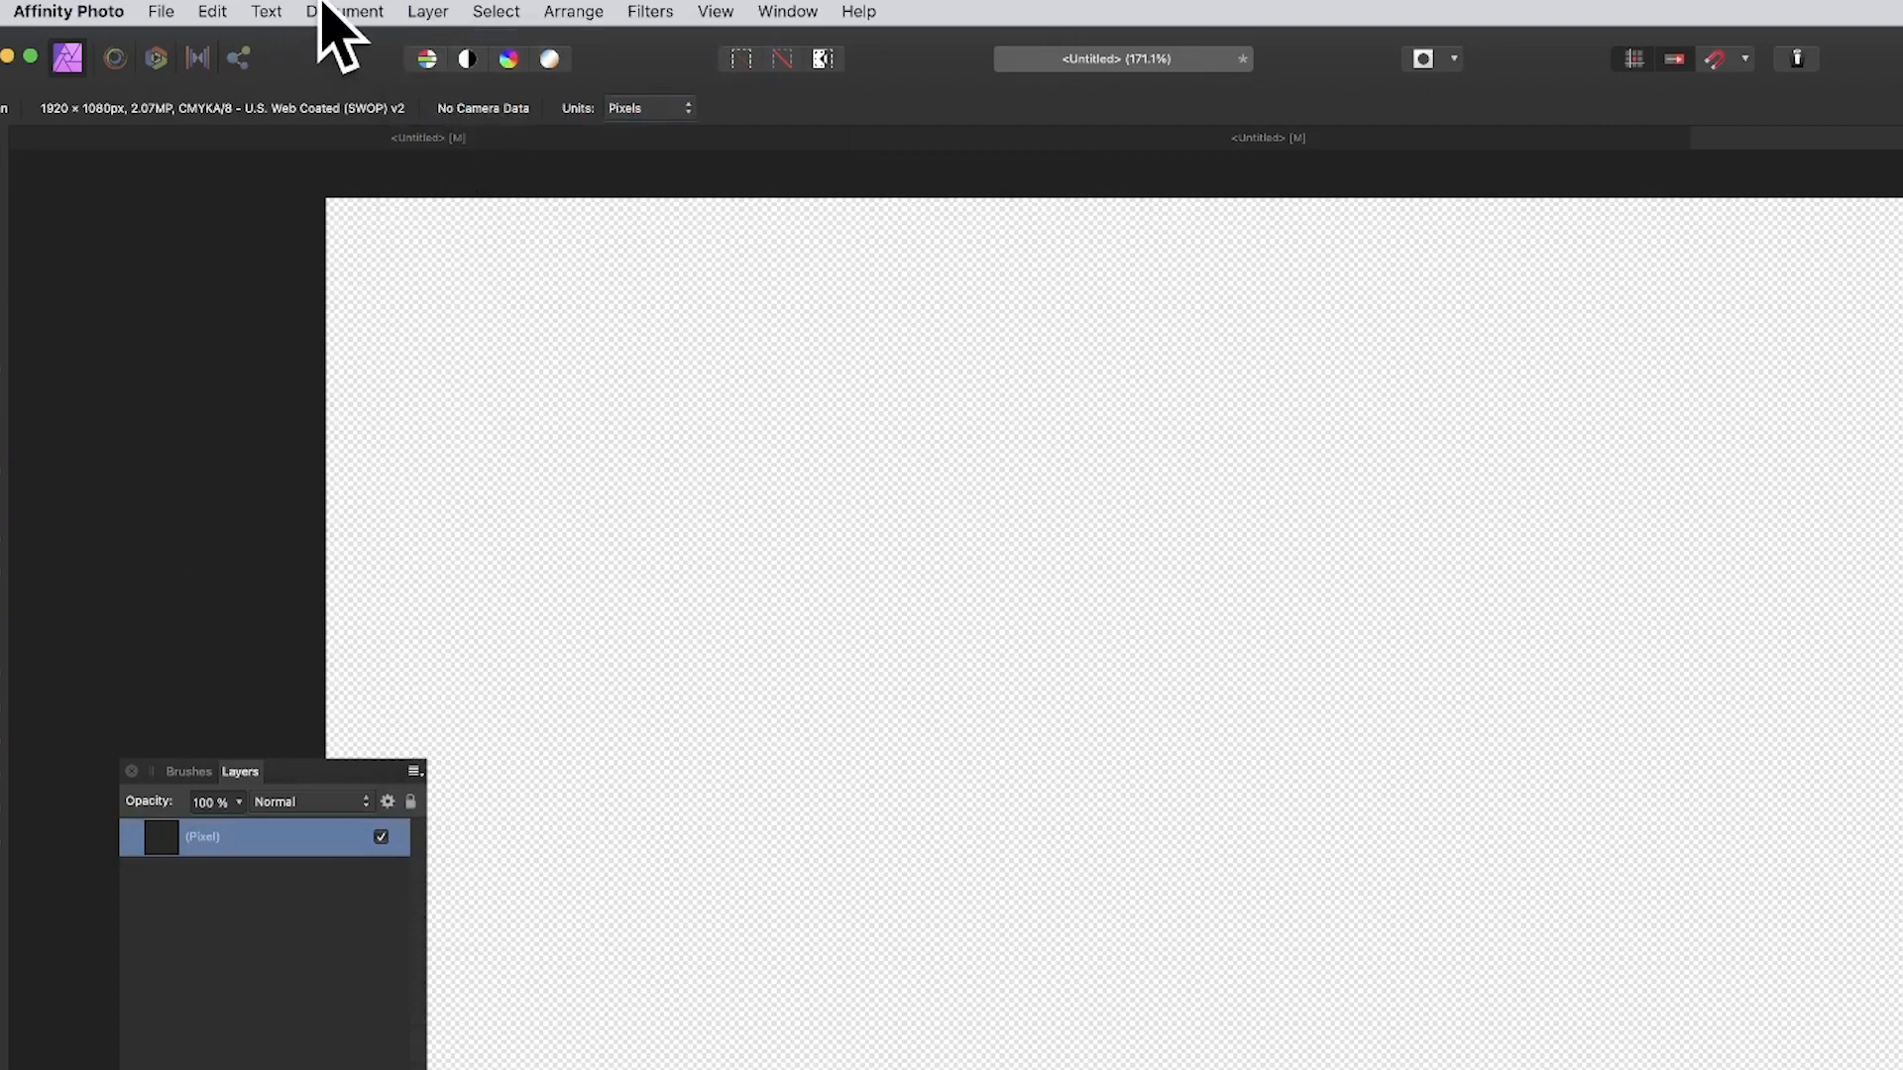
- Fill the pixel layer with a custom white colour at 100% opacity and Normal blend mode
click(212, 11)
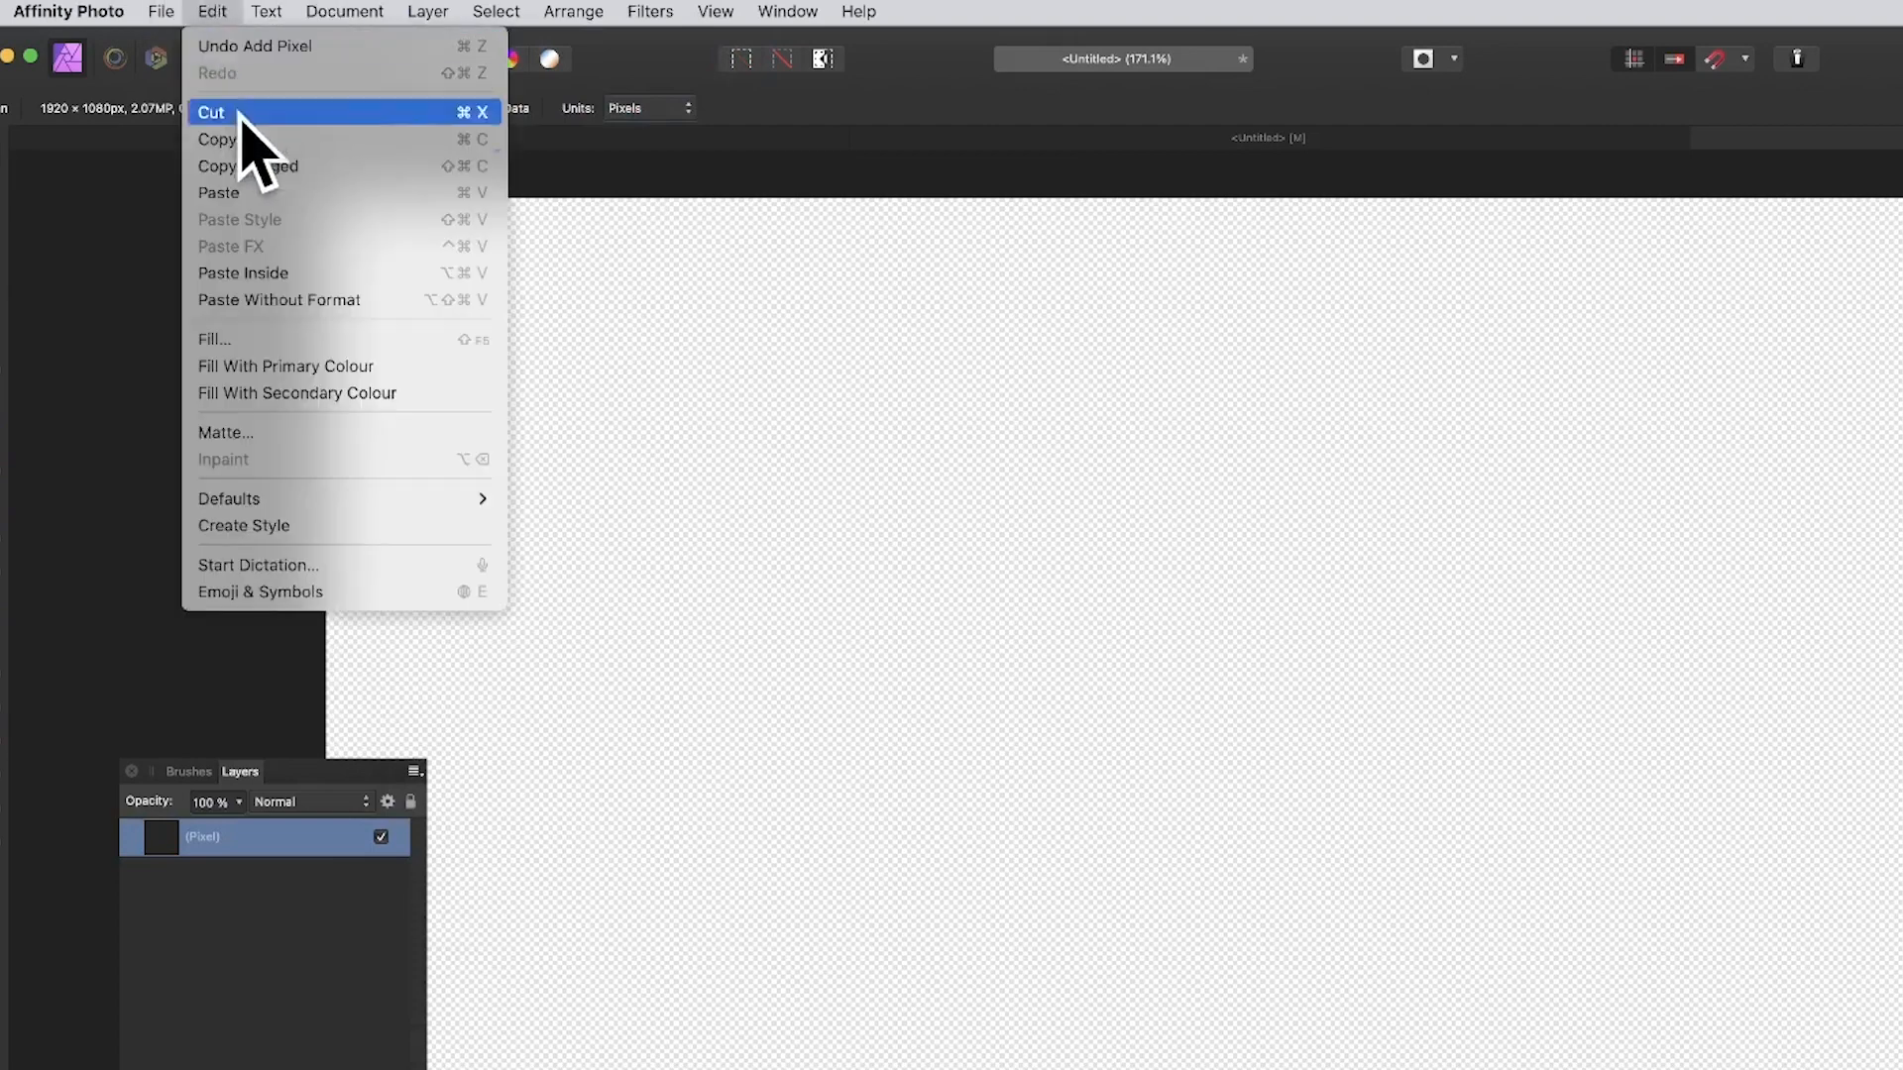
click(262, 339)
drag(1901, 634, 1174, 505)
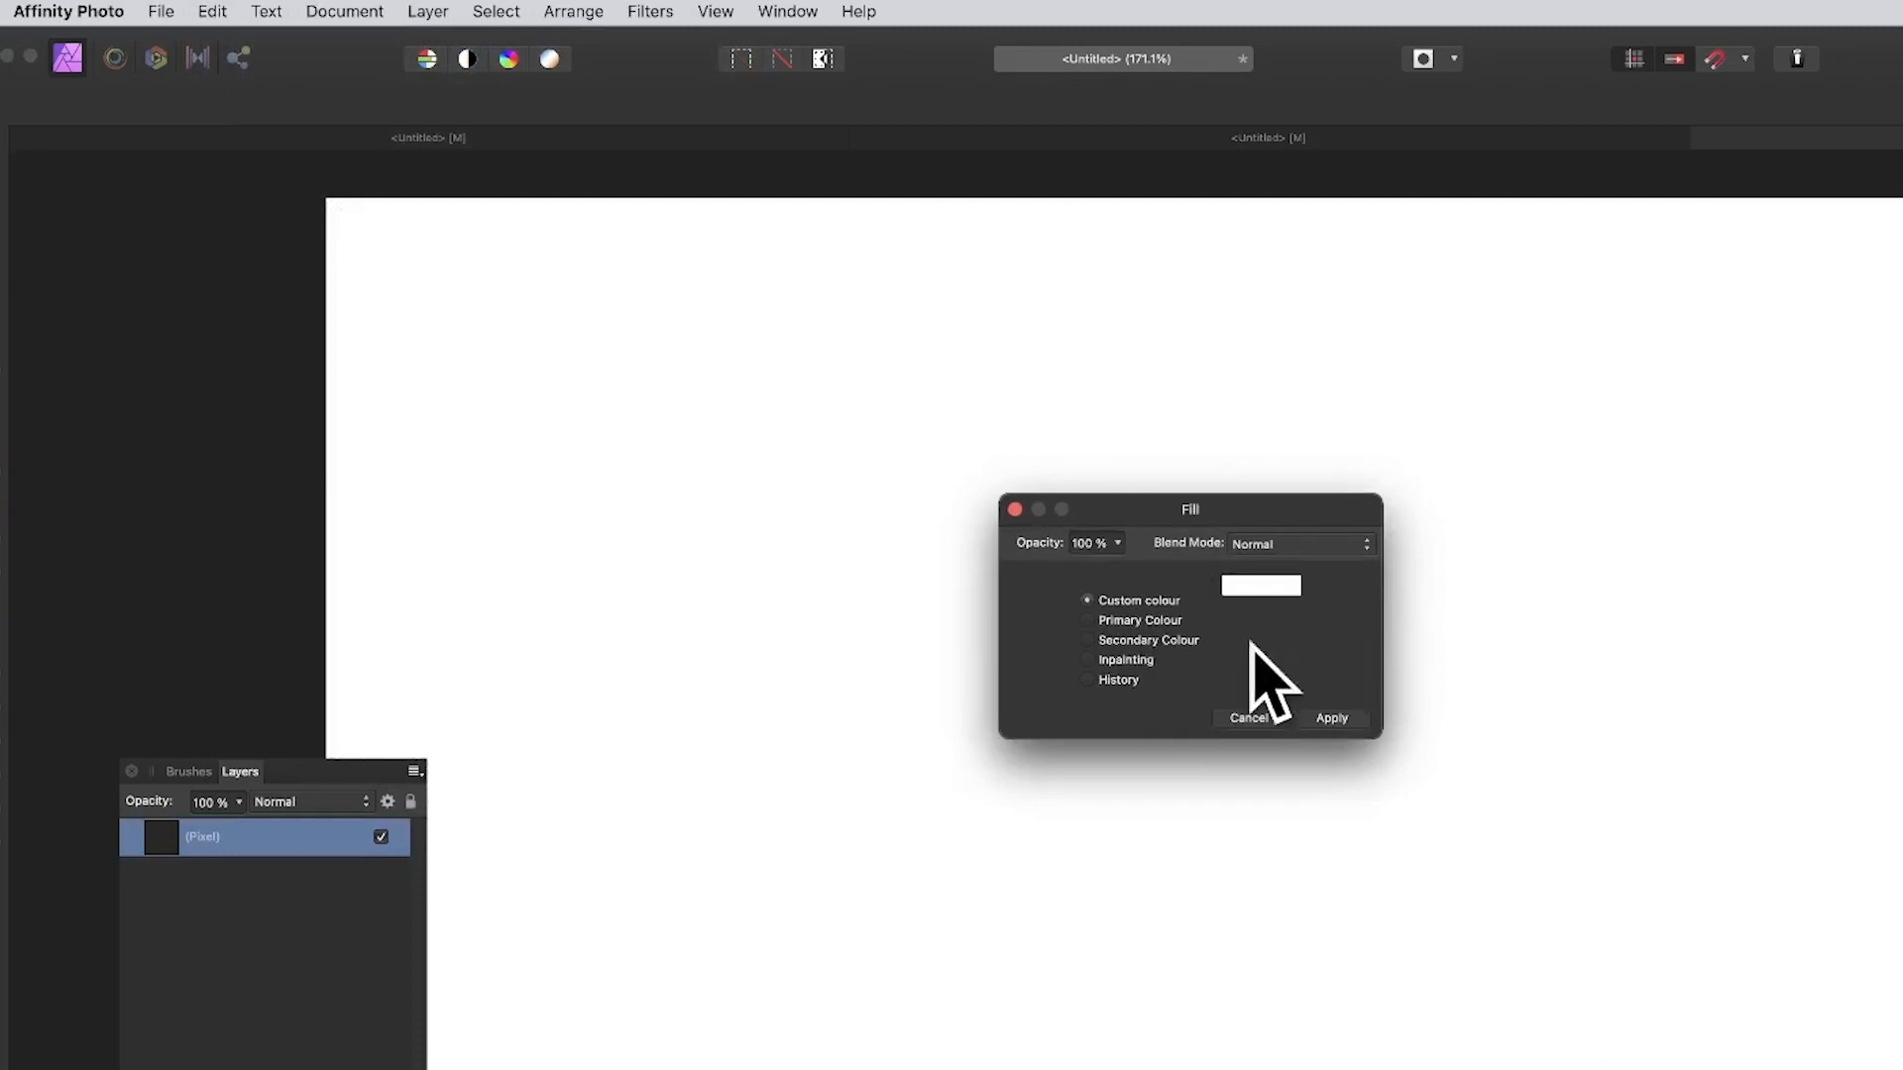
click(1333, 716)
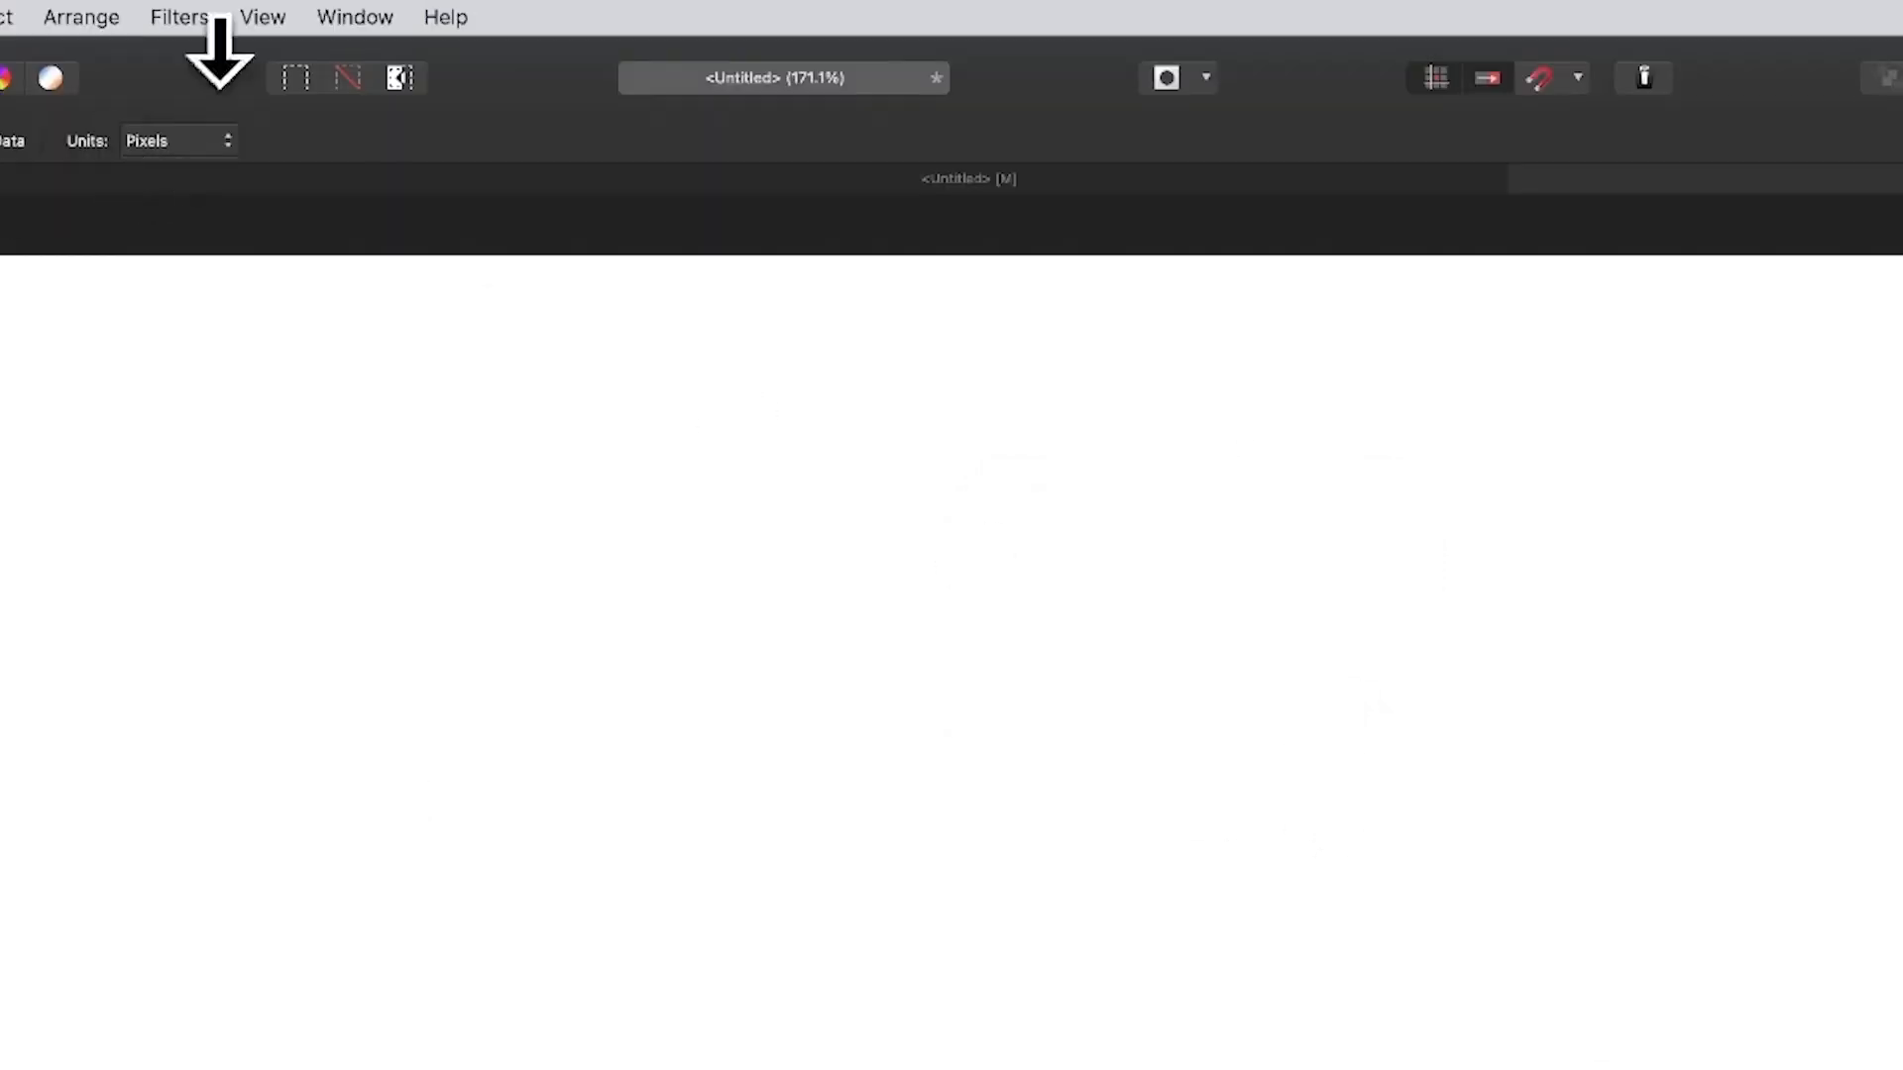
- Open the Procedural Texture filter on the white pixel layer and look through its equation presets without choosing one
click(179, 16)
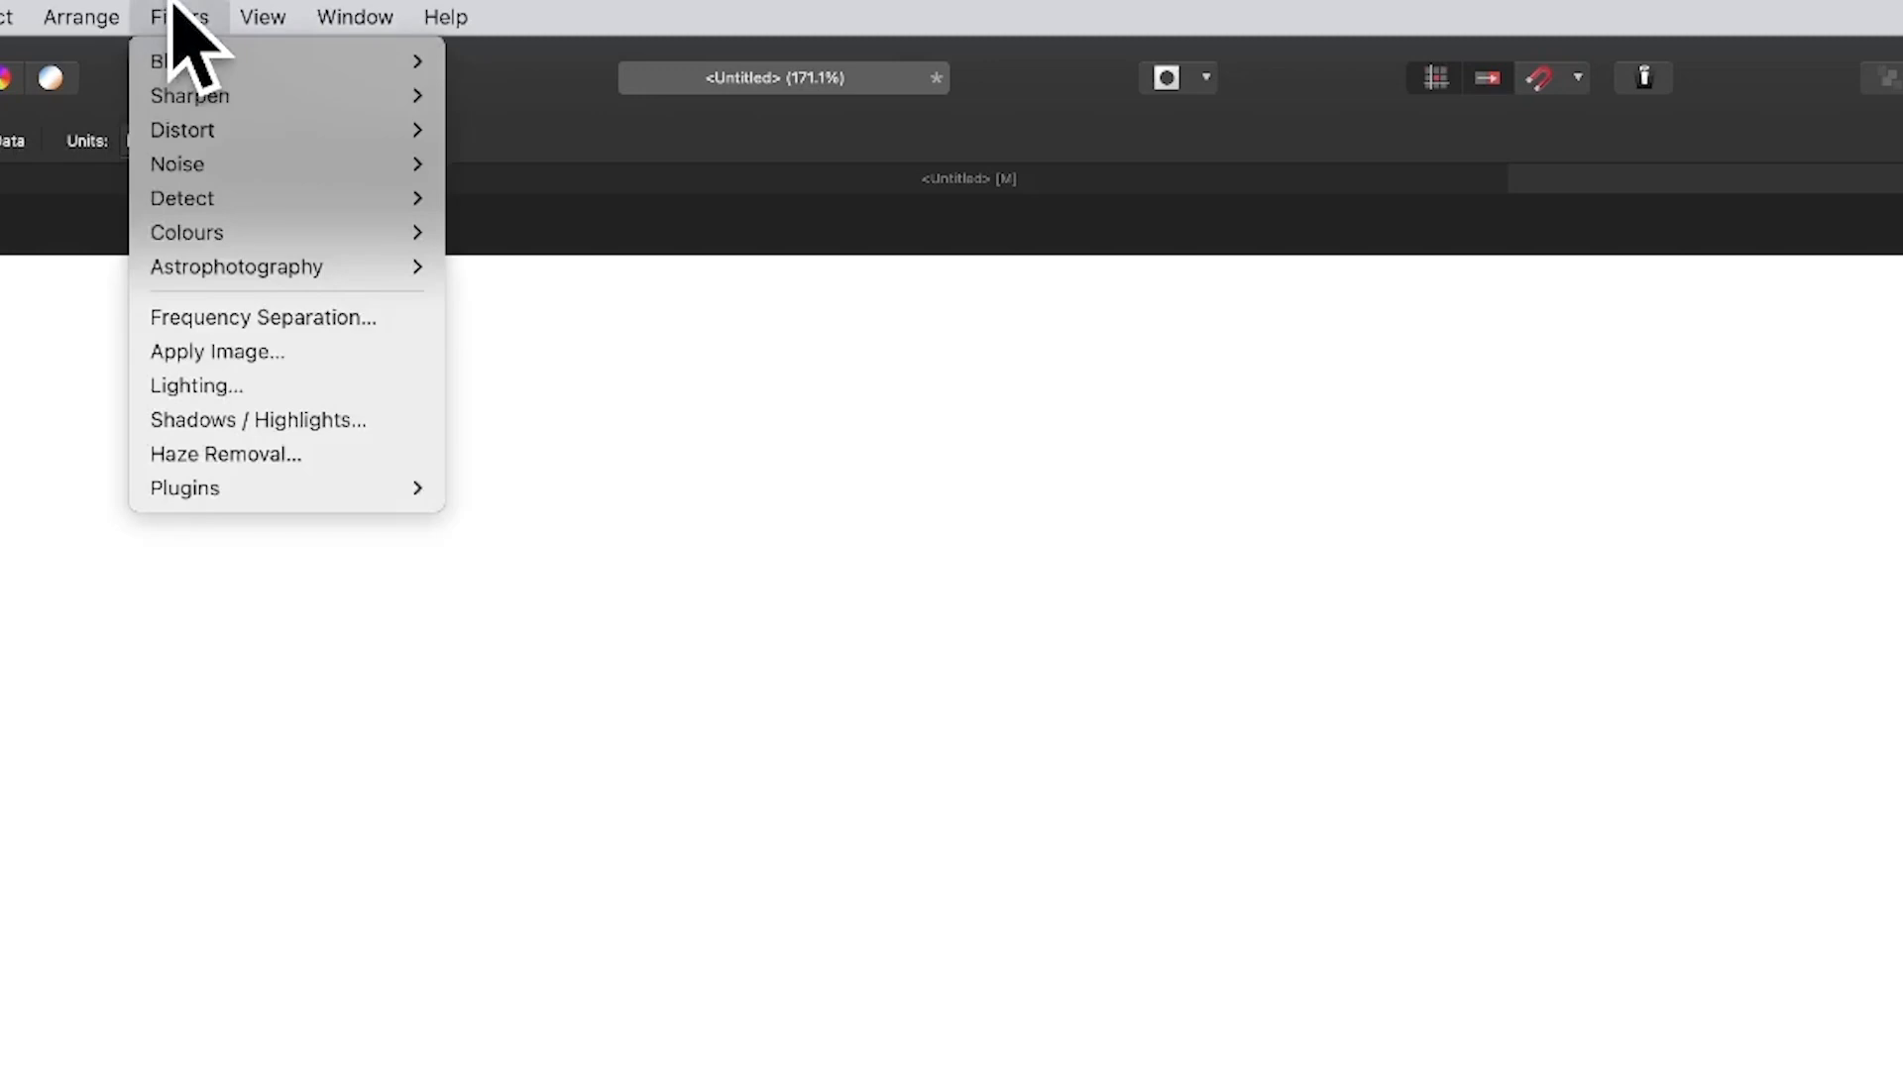
mouse_move(204, 234)
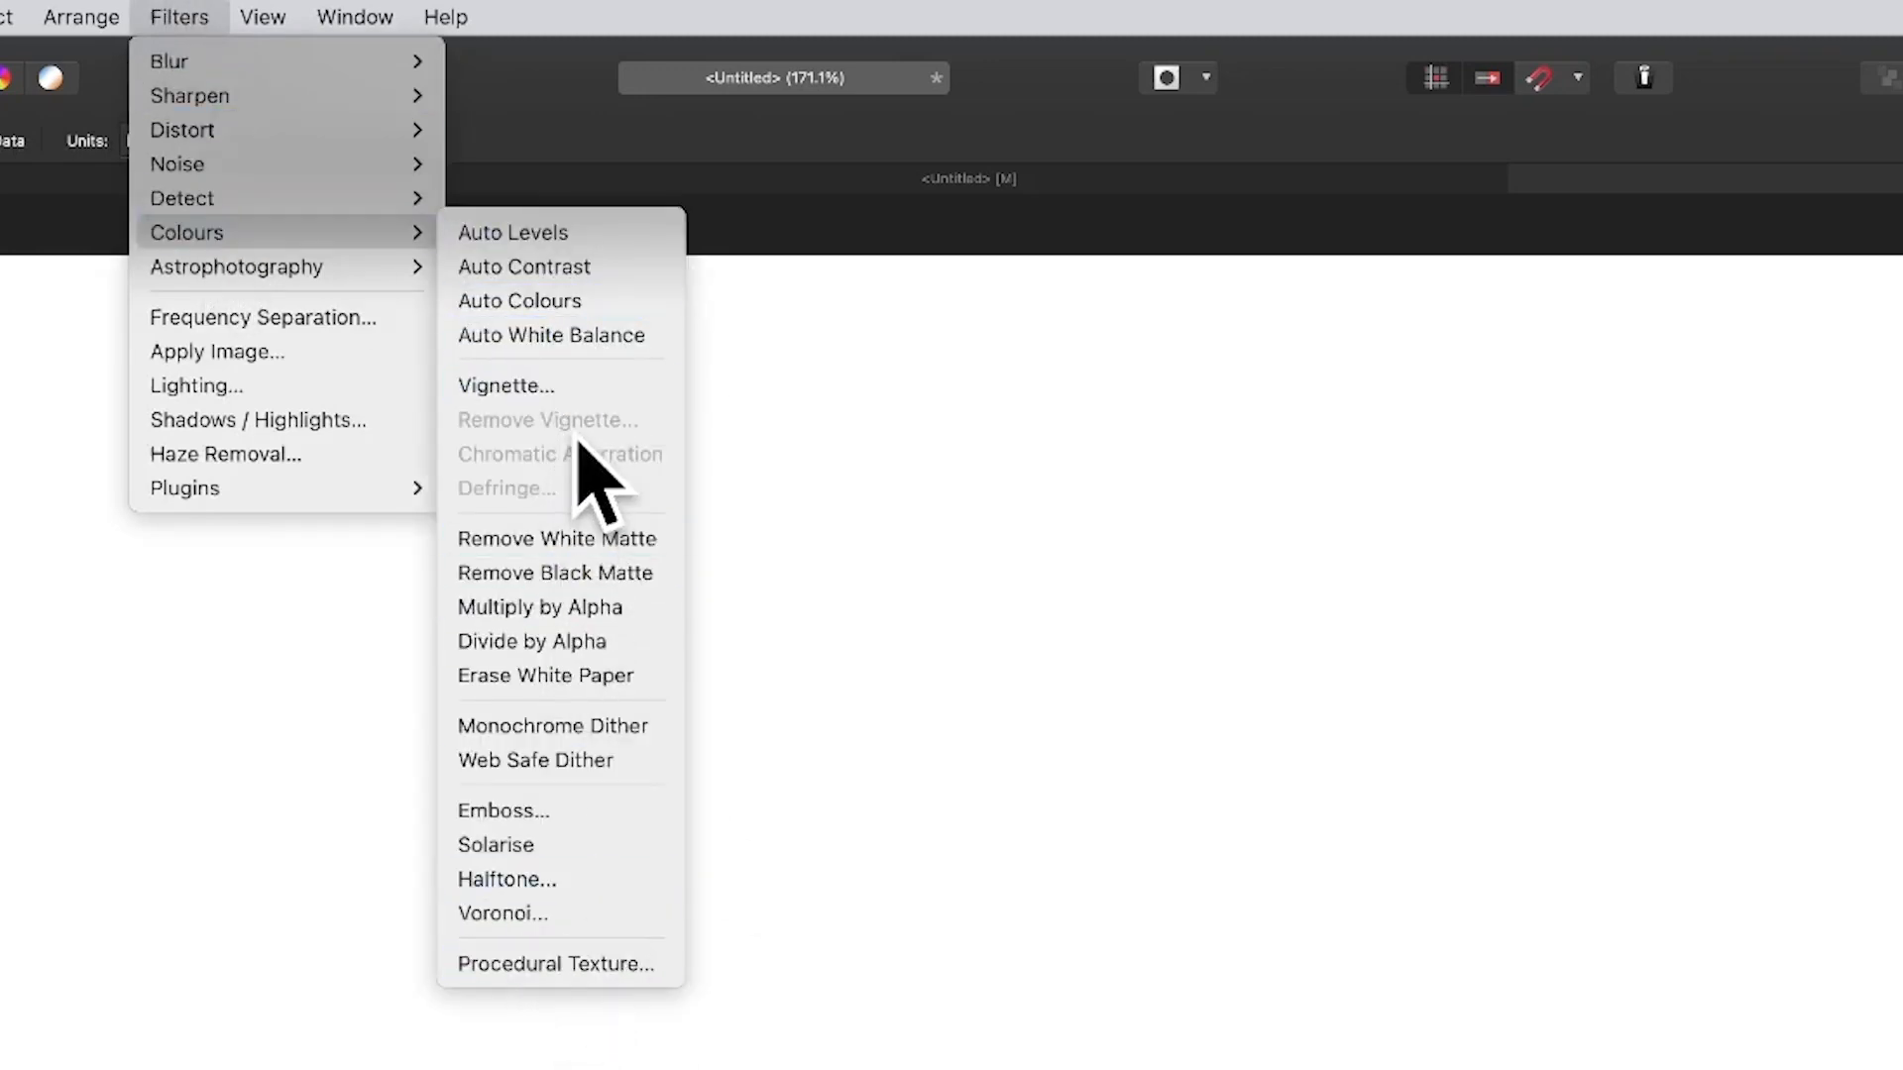
click(583, 963)
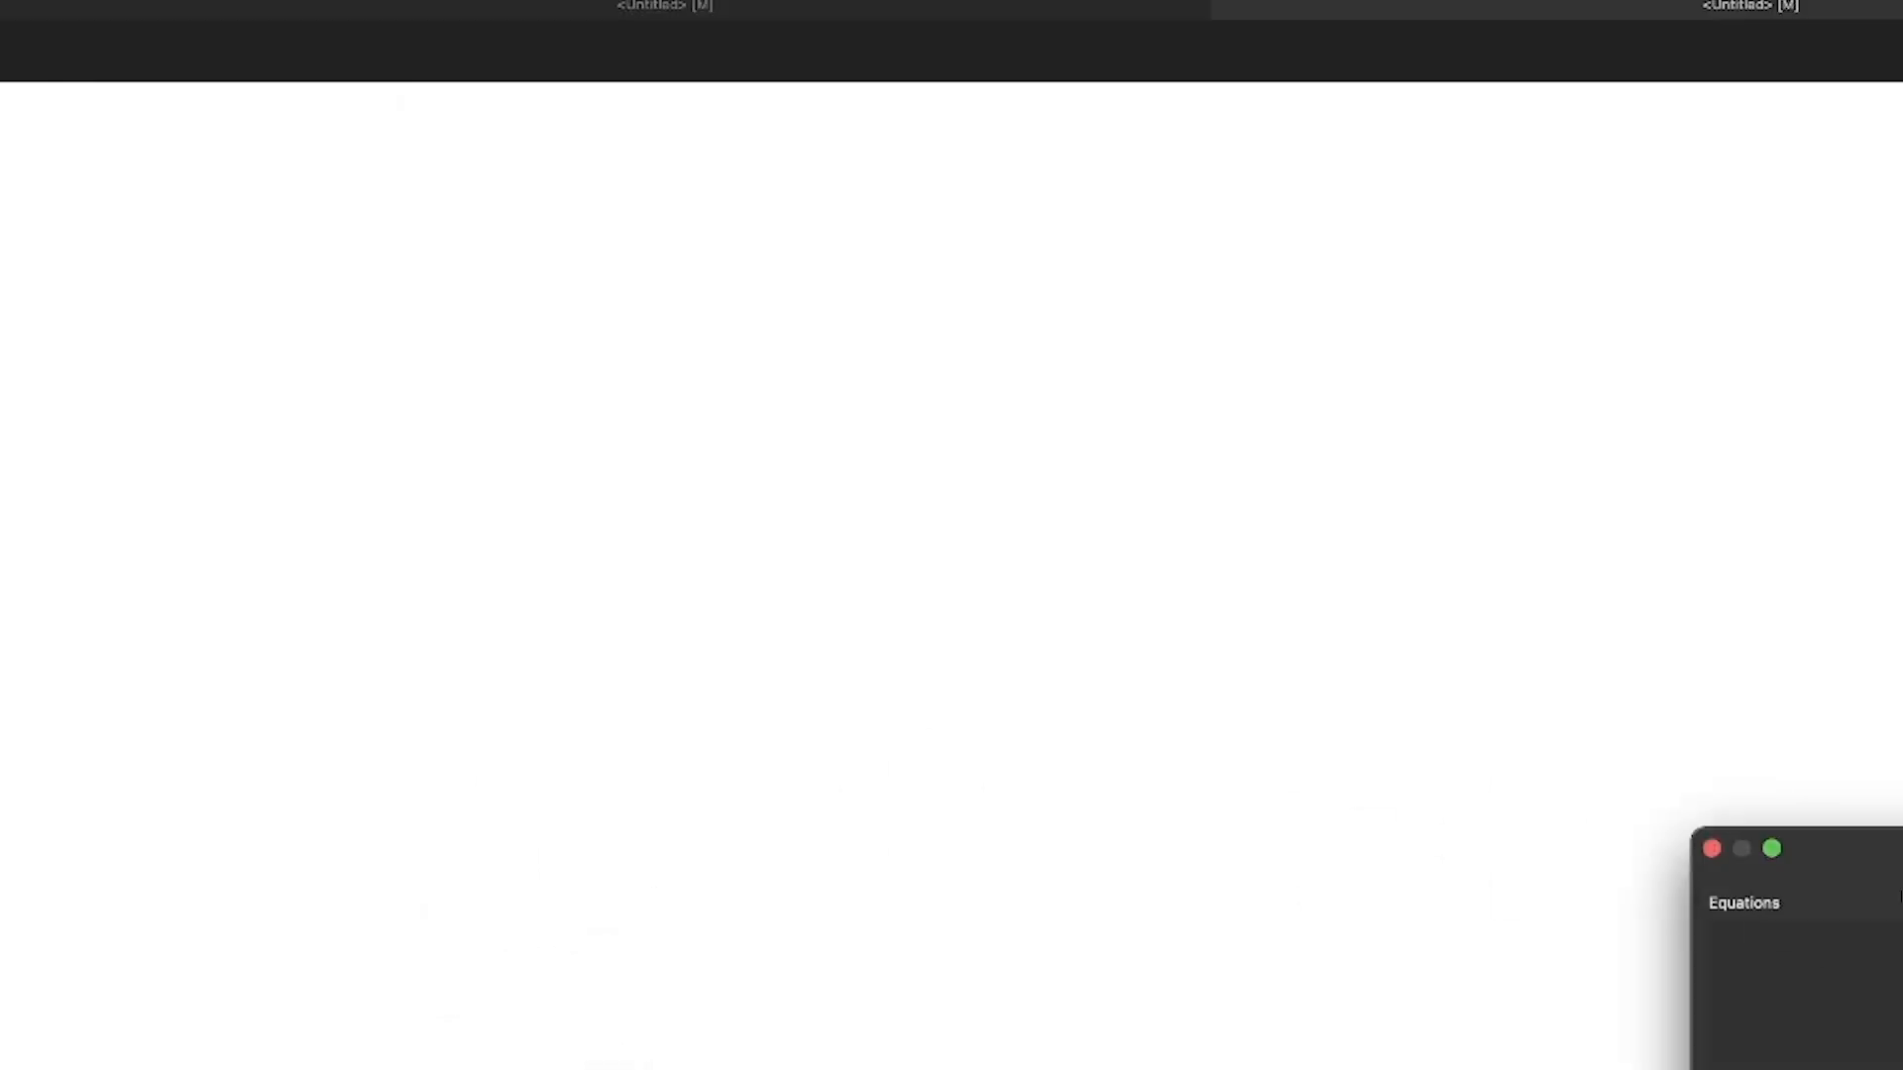
click(452, 317)
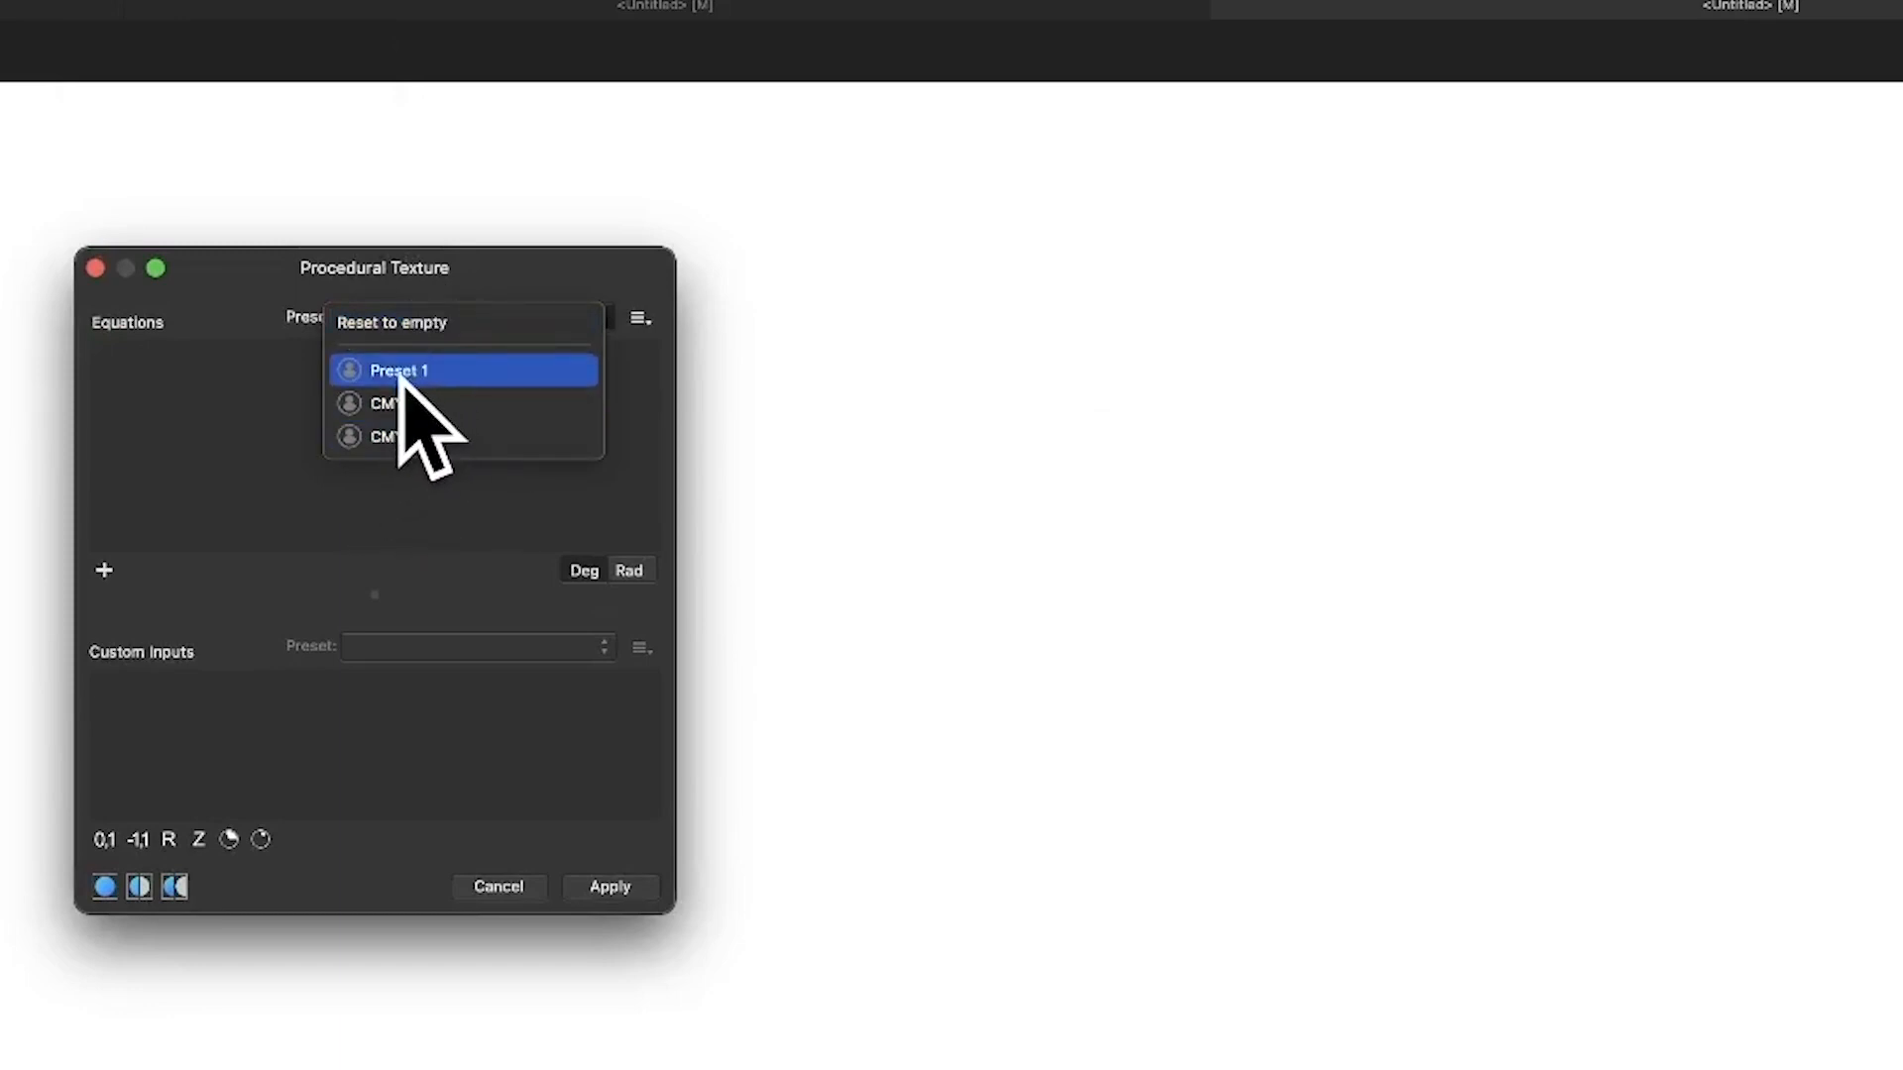
click(178, 404)
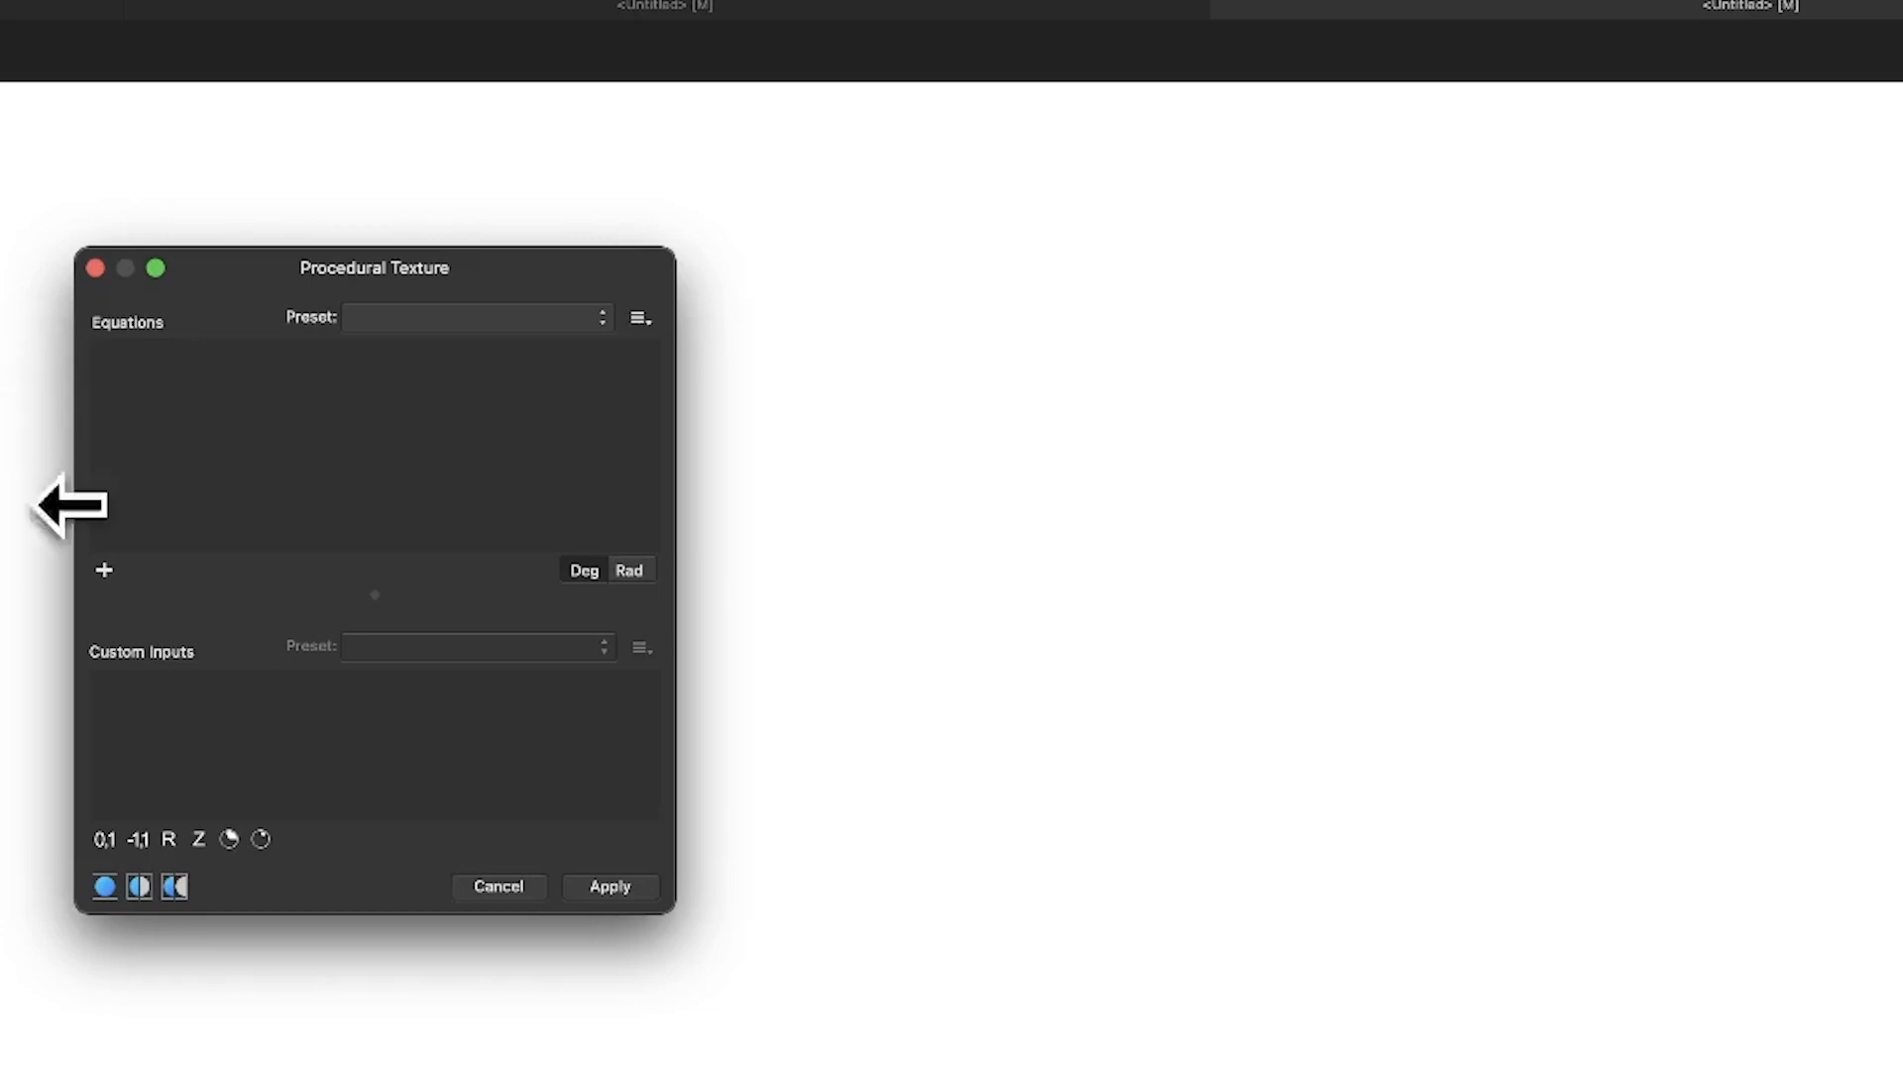
- Add four equations to the procedural texture, one each for the C, M, Y and K channels
click(107, 573)
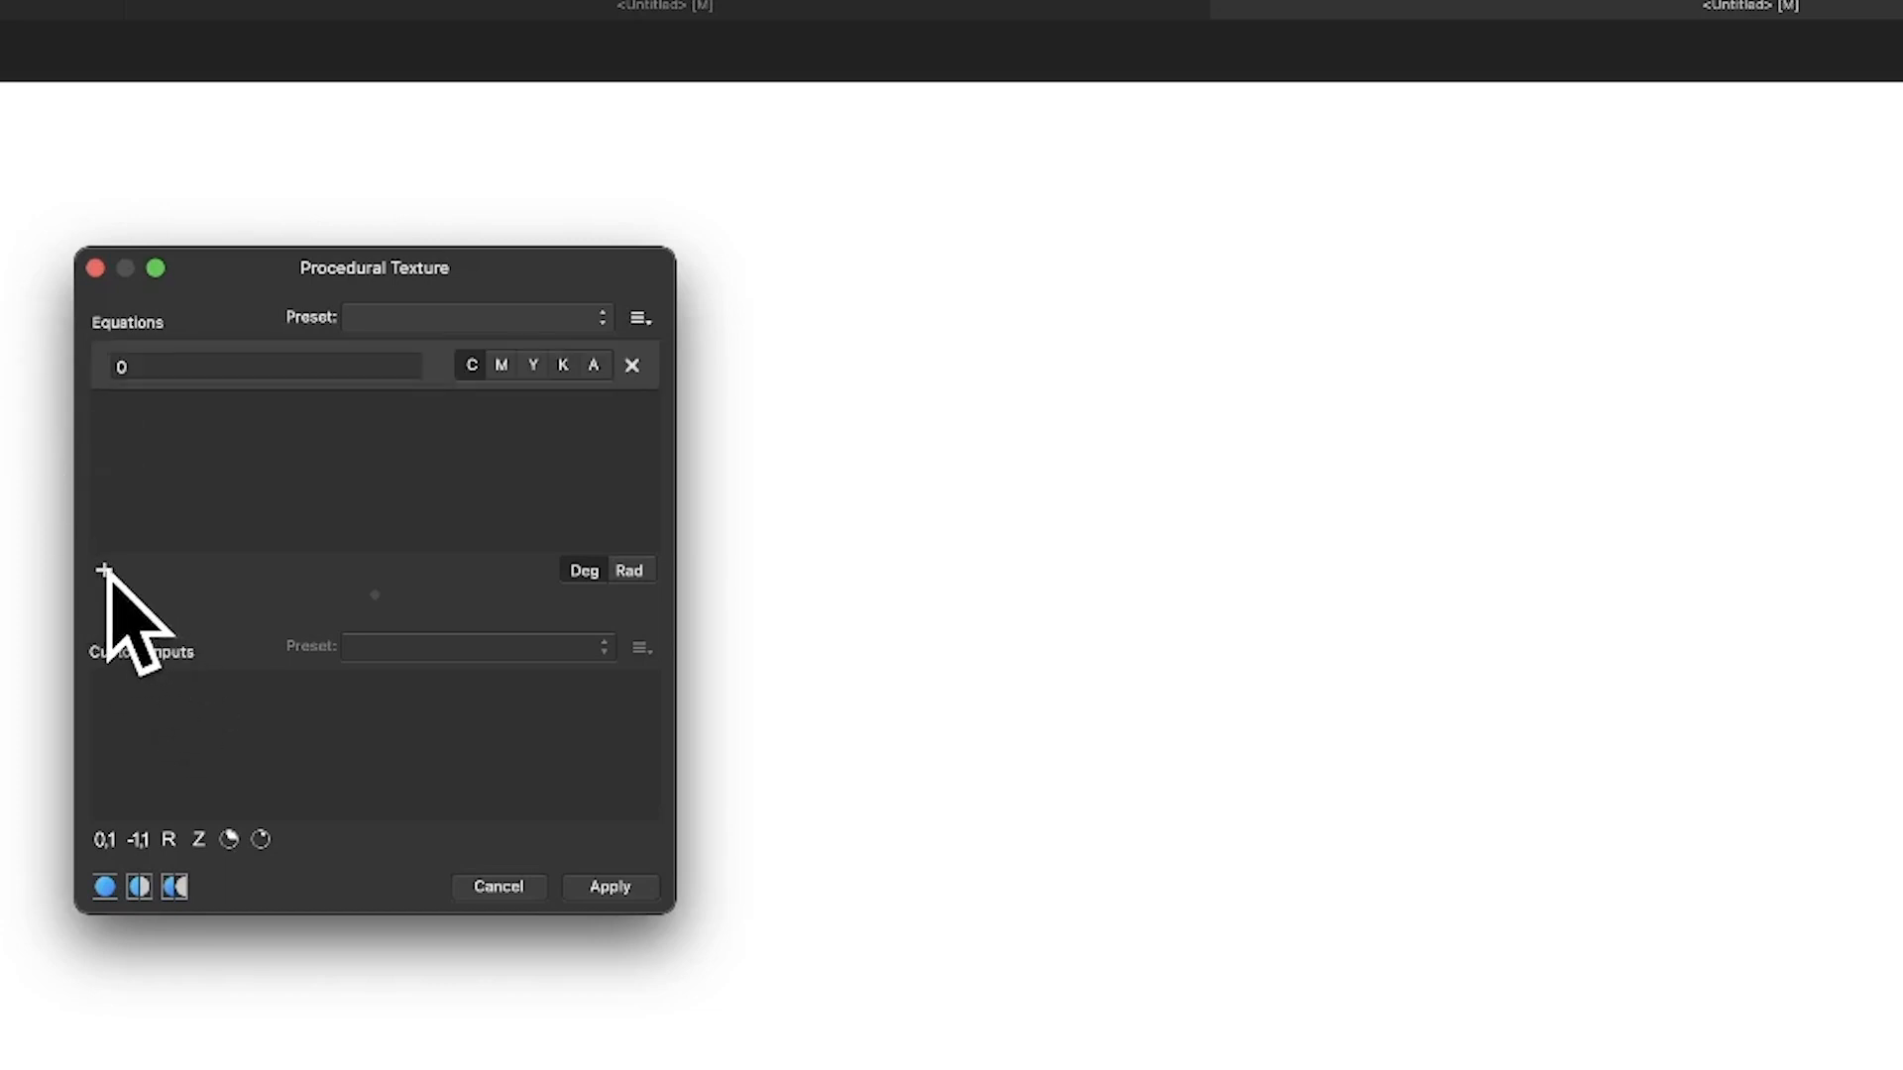
click(104, 572)
click(104, 571)
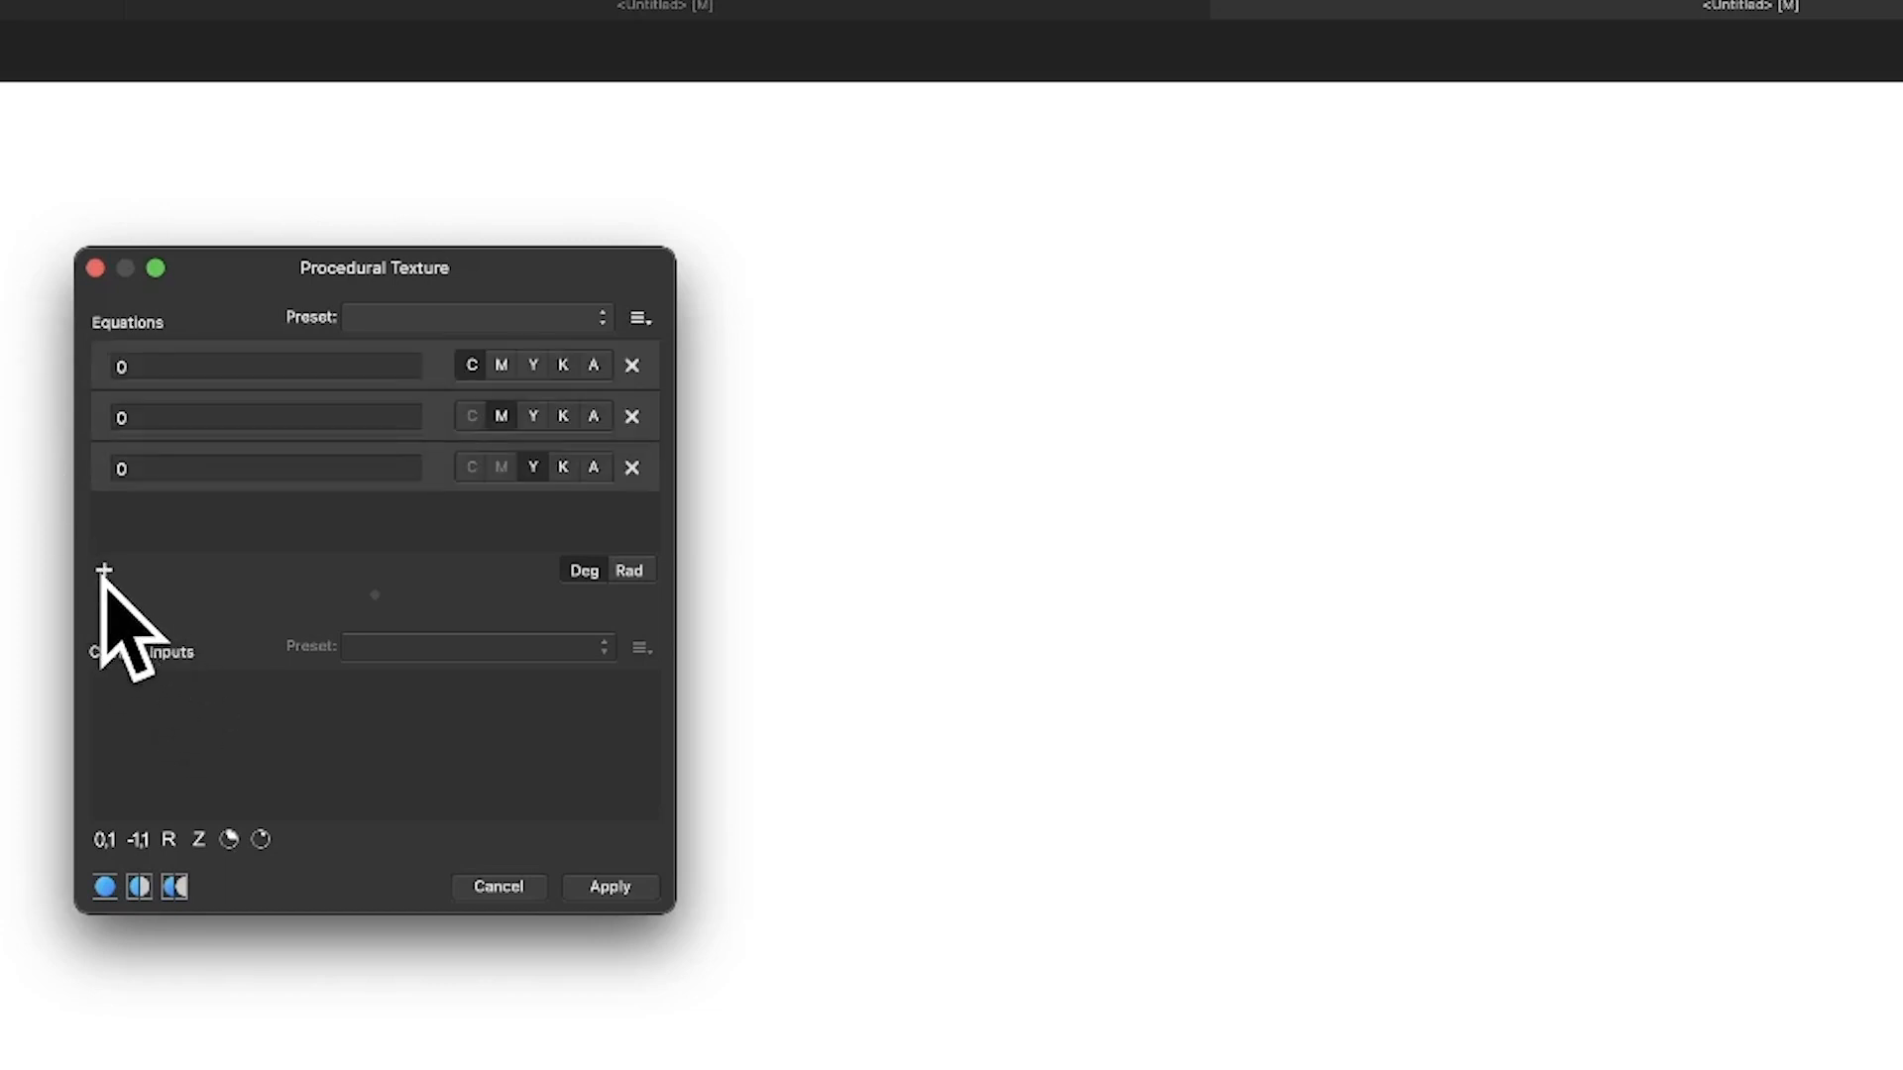
click(104, 571)
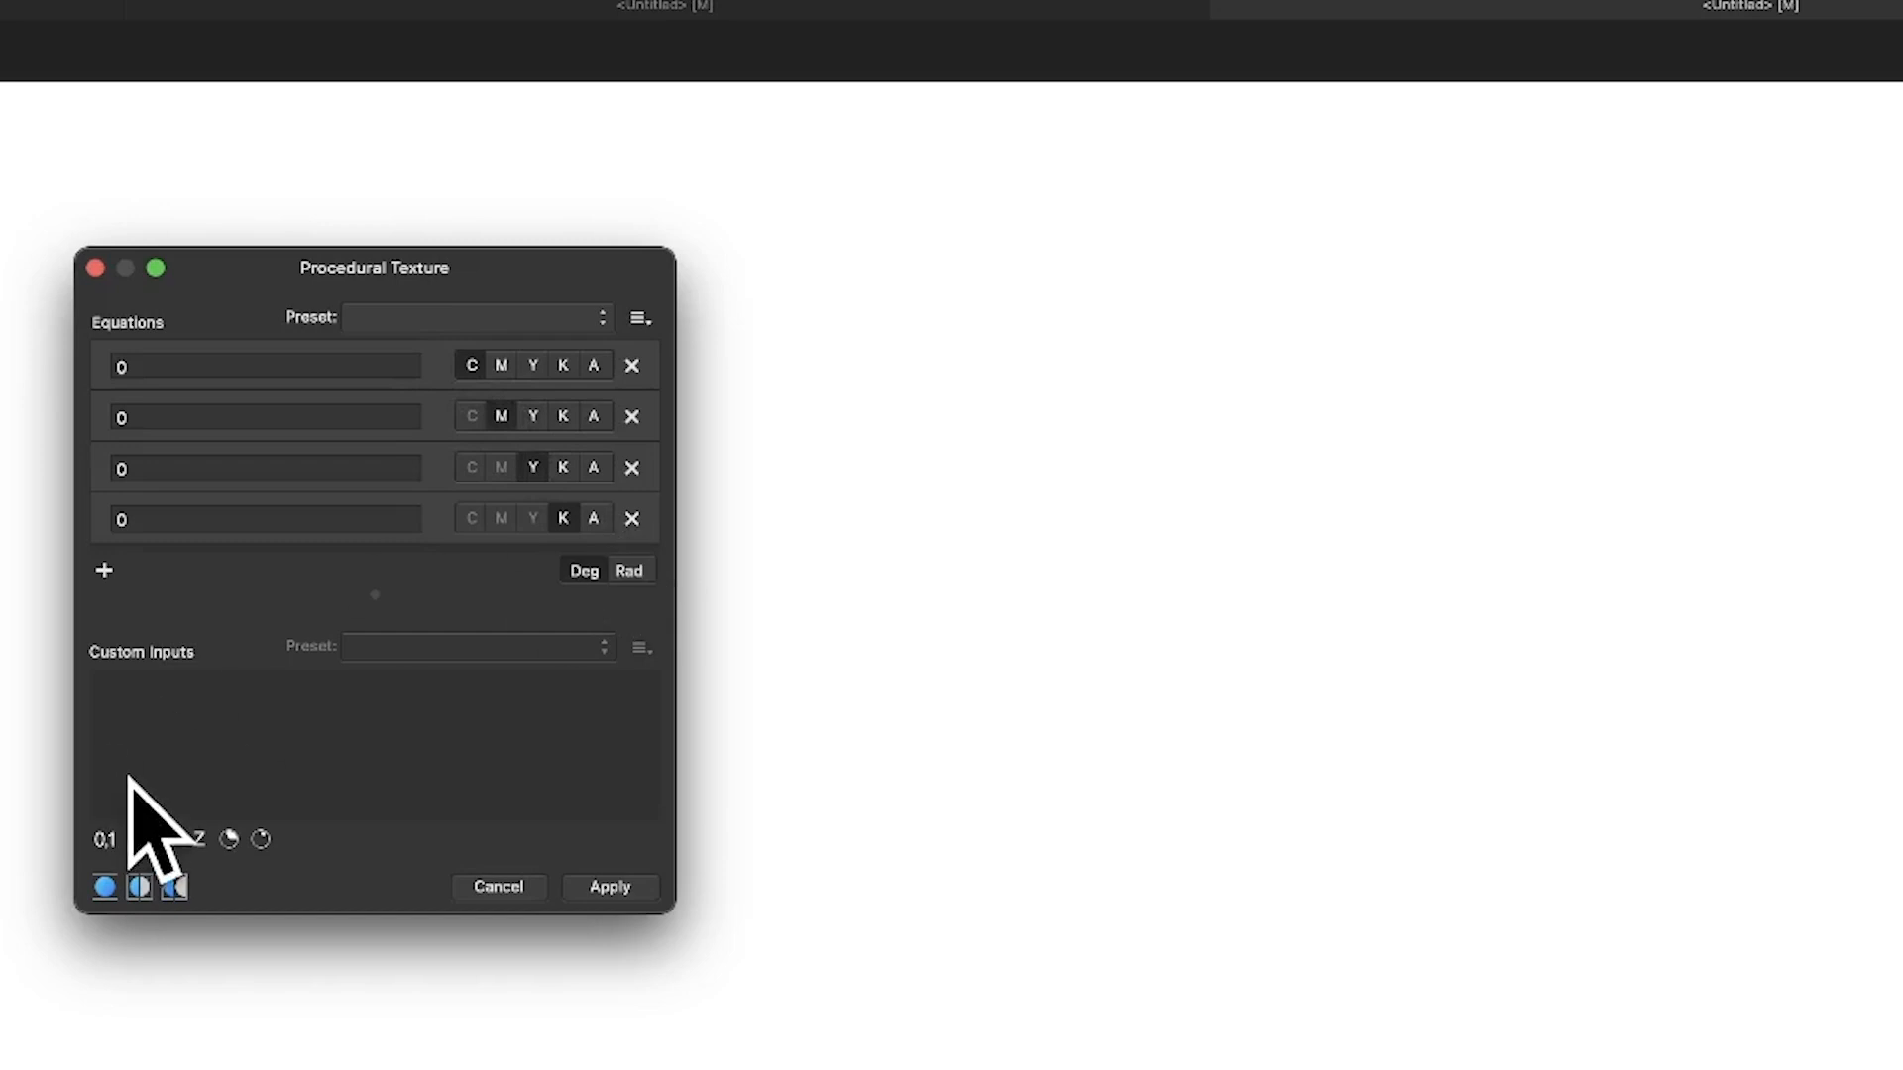
- Add four real-number (R) custom inputs a, b, c and d to the procedural texture
click(168, 839)
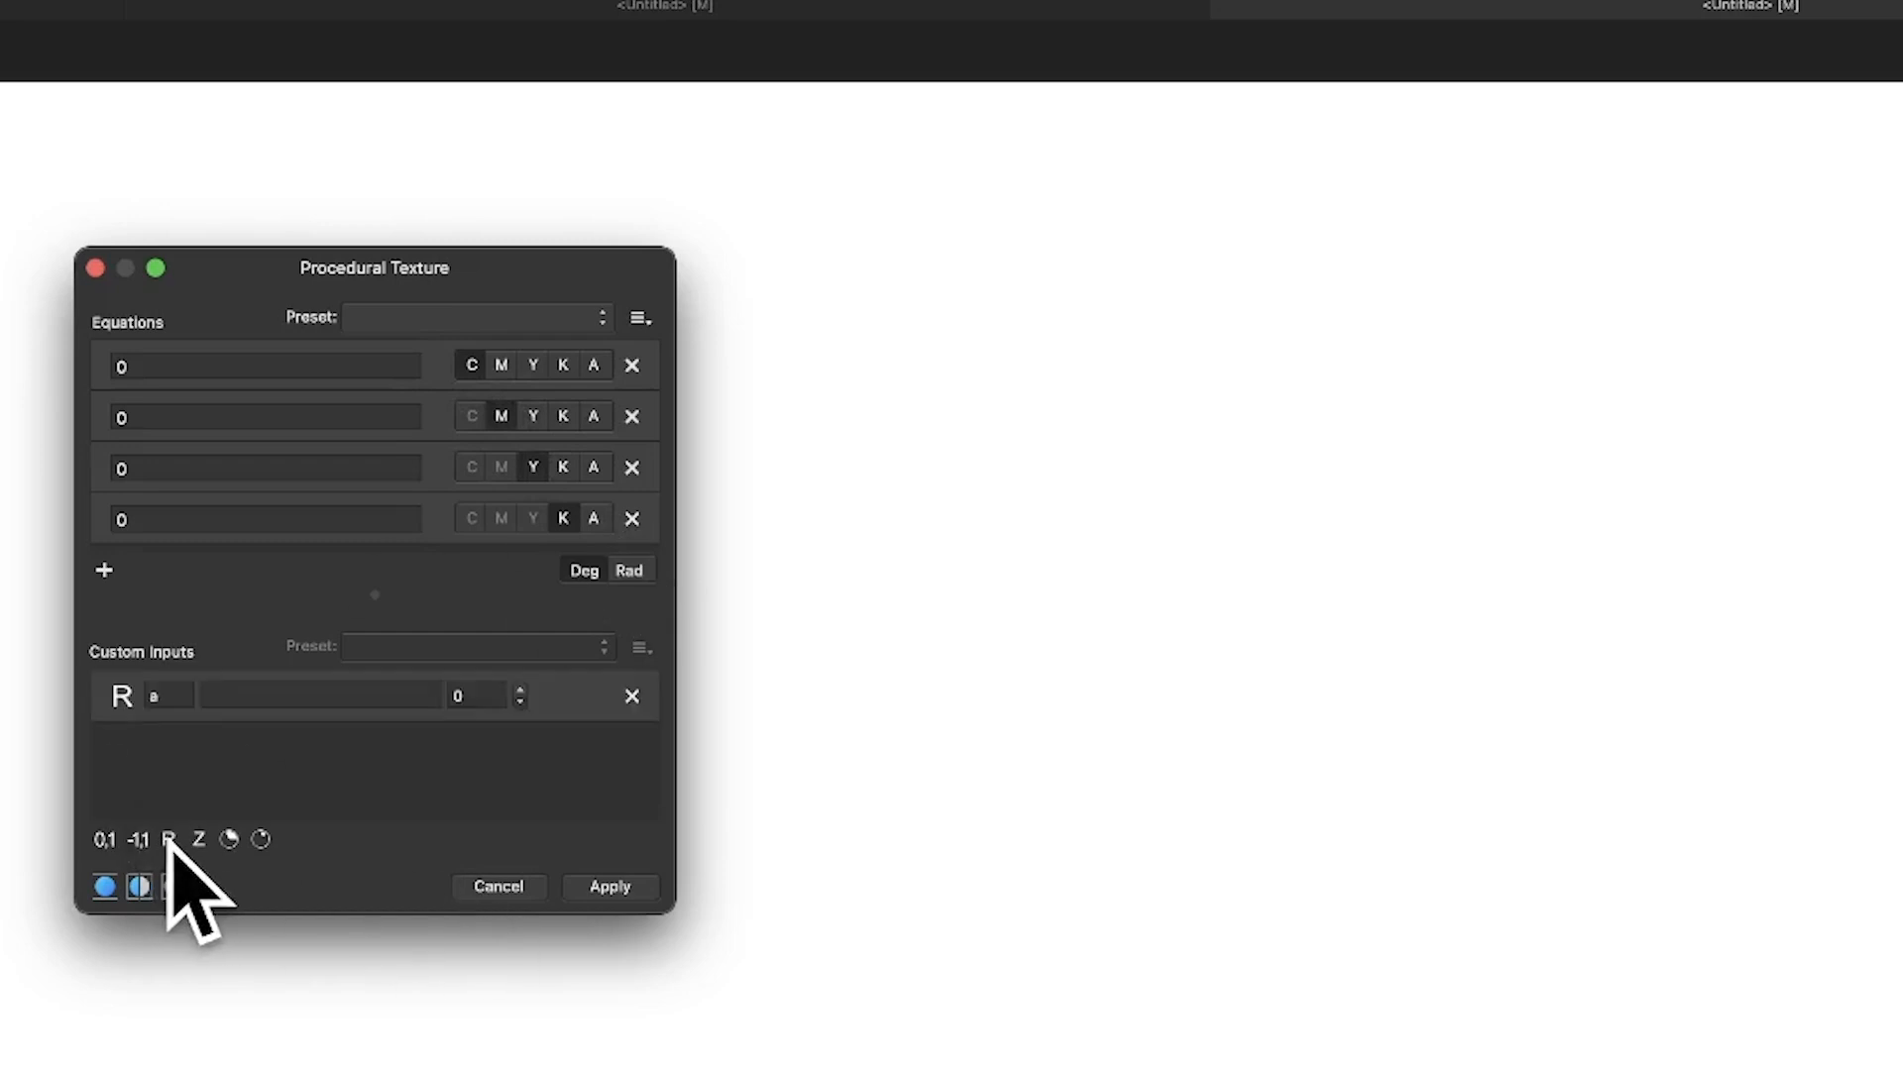
click(169, 839)
click(172, 840)
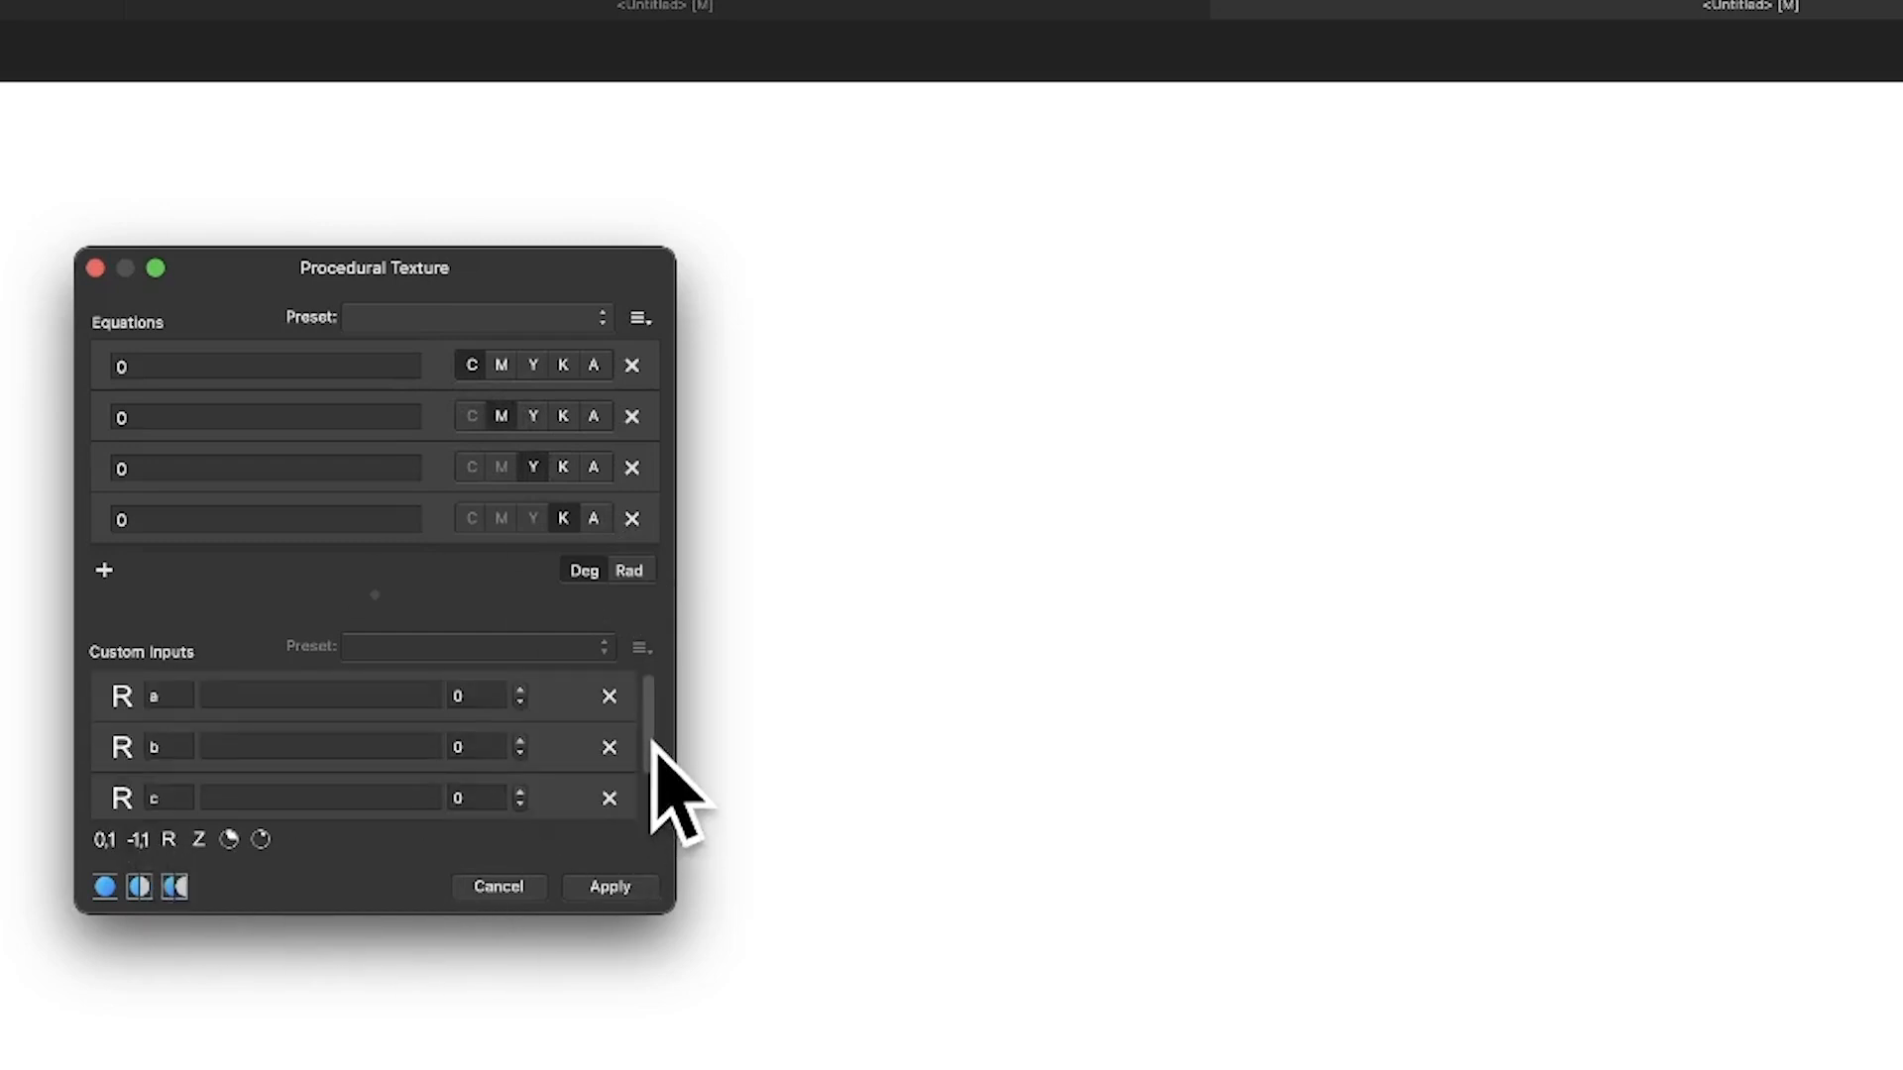
scroll(649, 798, down, 2)
scroll(652, 805, up, 2)
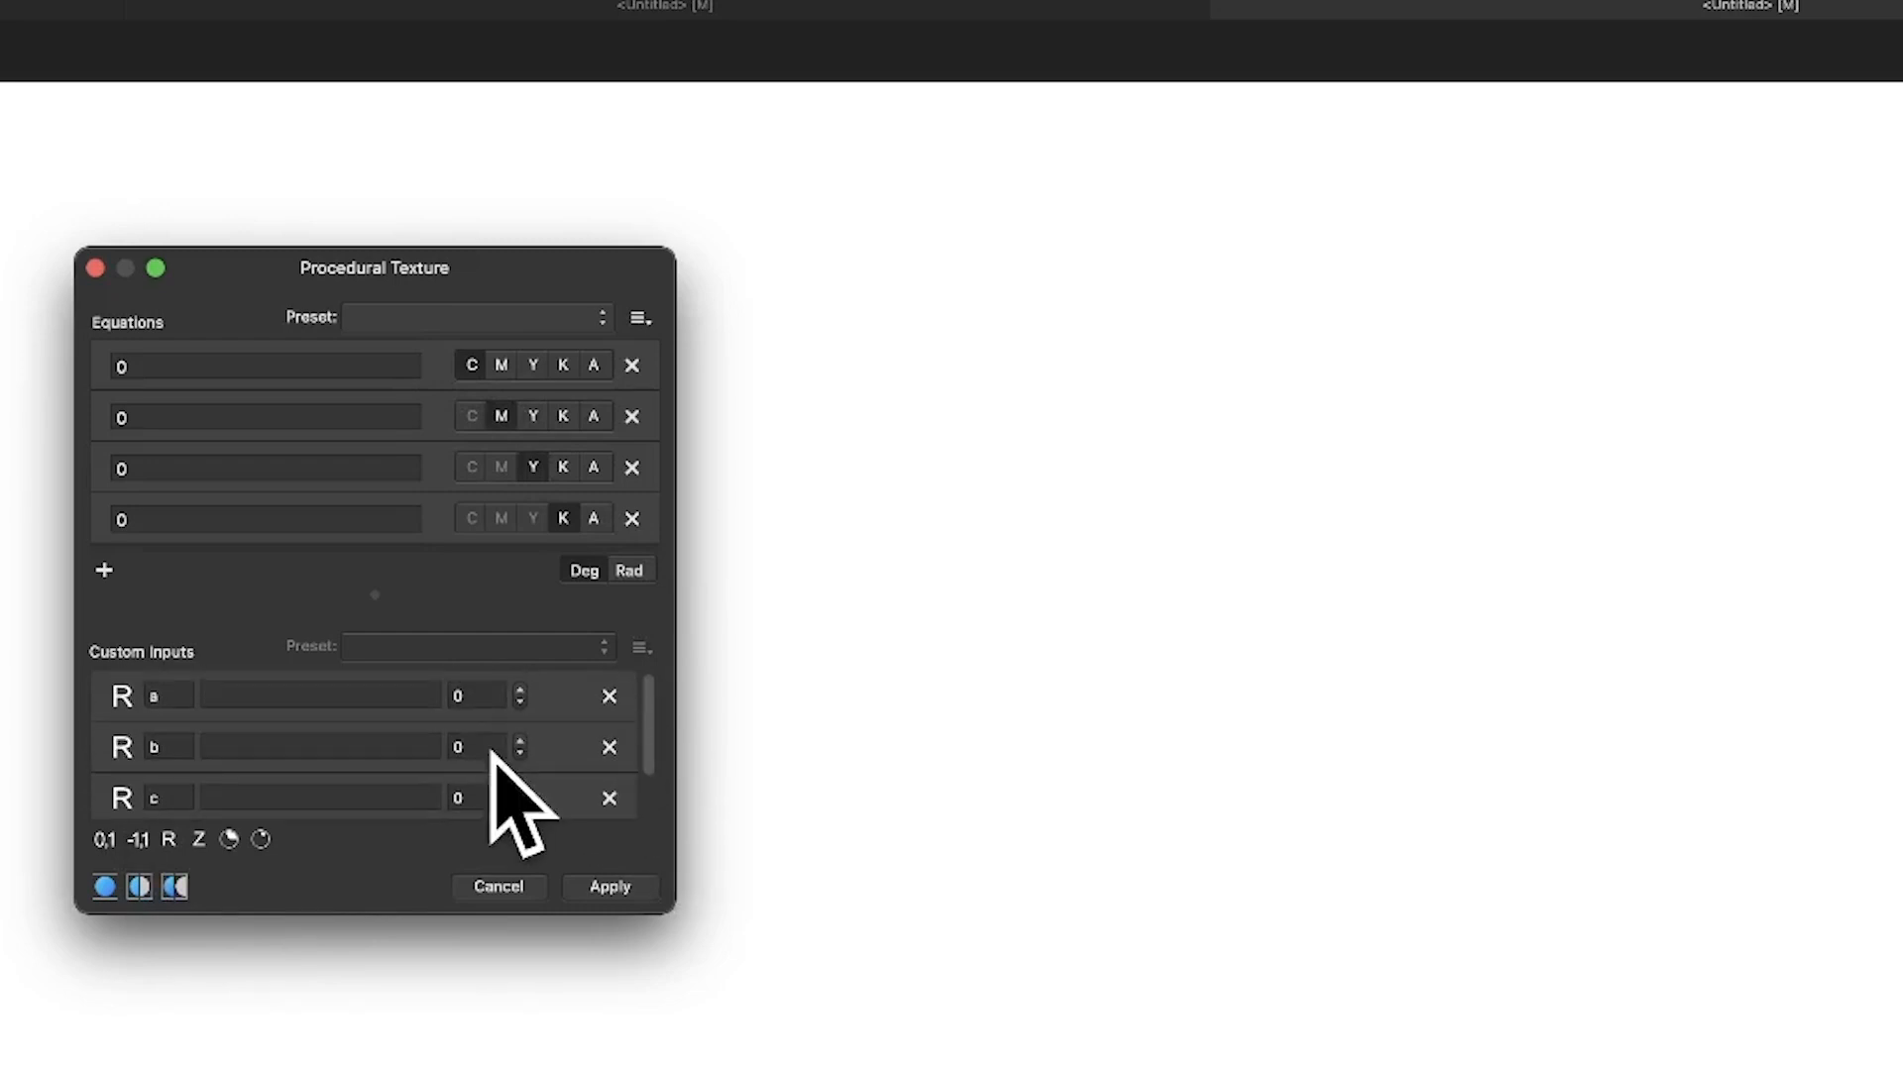
- Set the custom inputs to a = 2, b = 4, c = 2 and d = 5
click(476, 694)
text(2)
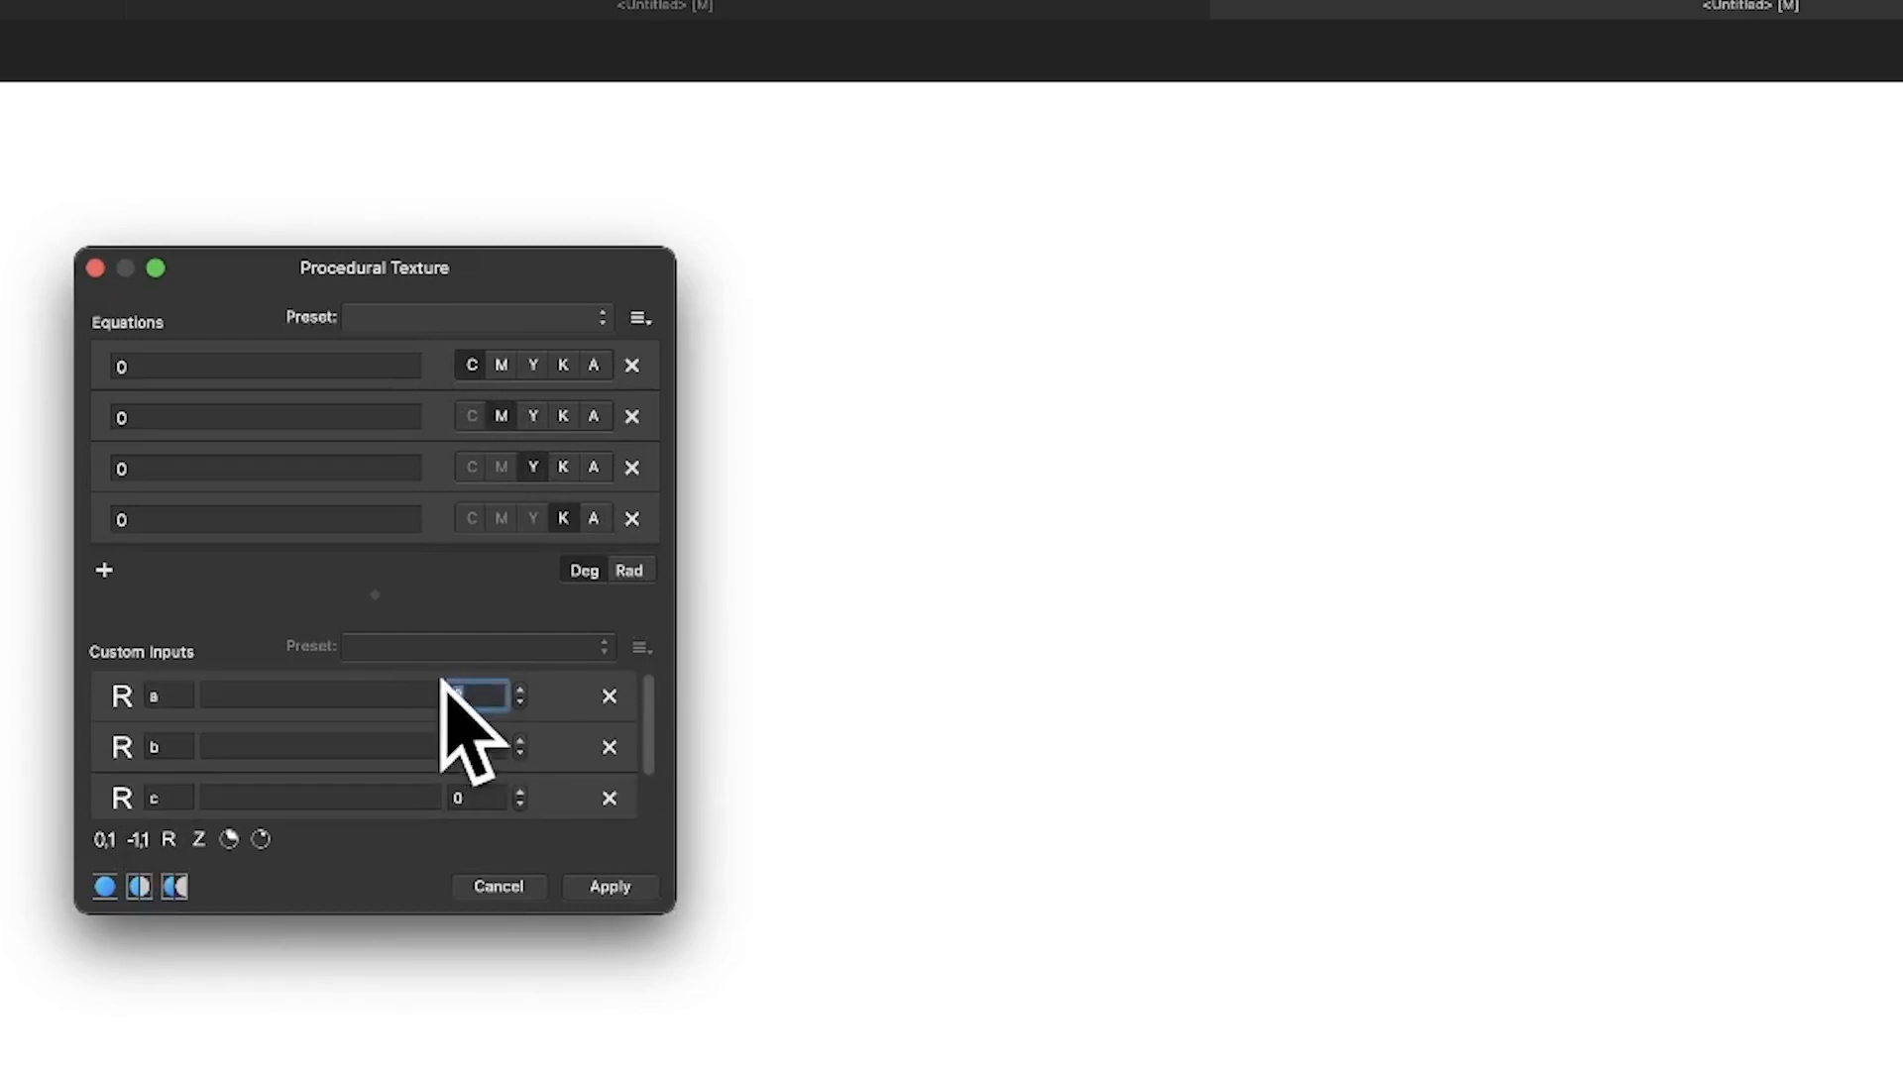
key(Tab)
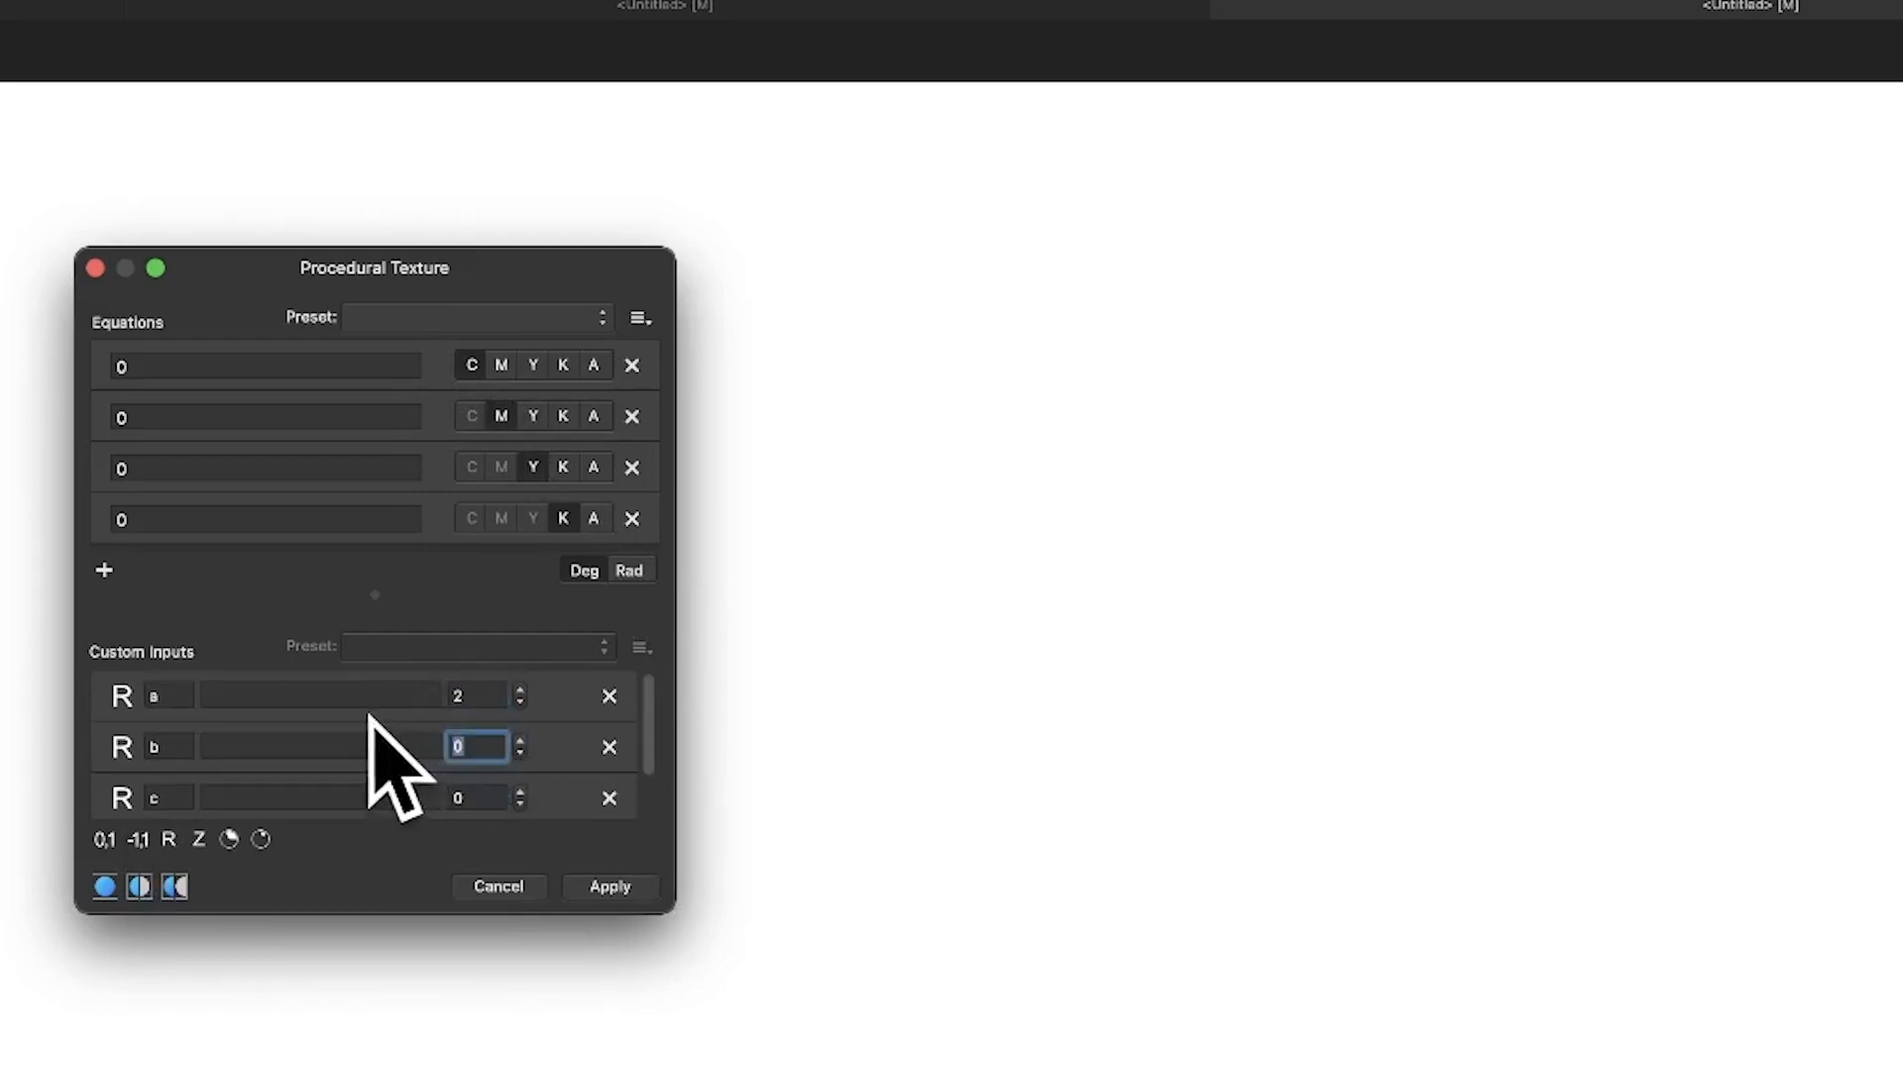
text(4)
key(Tab)
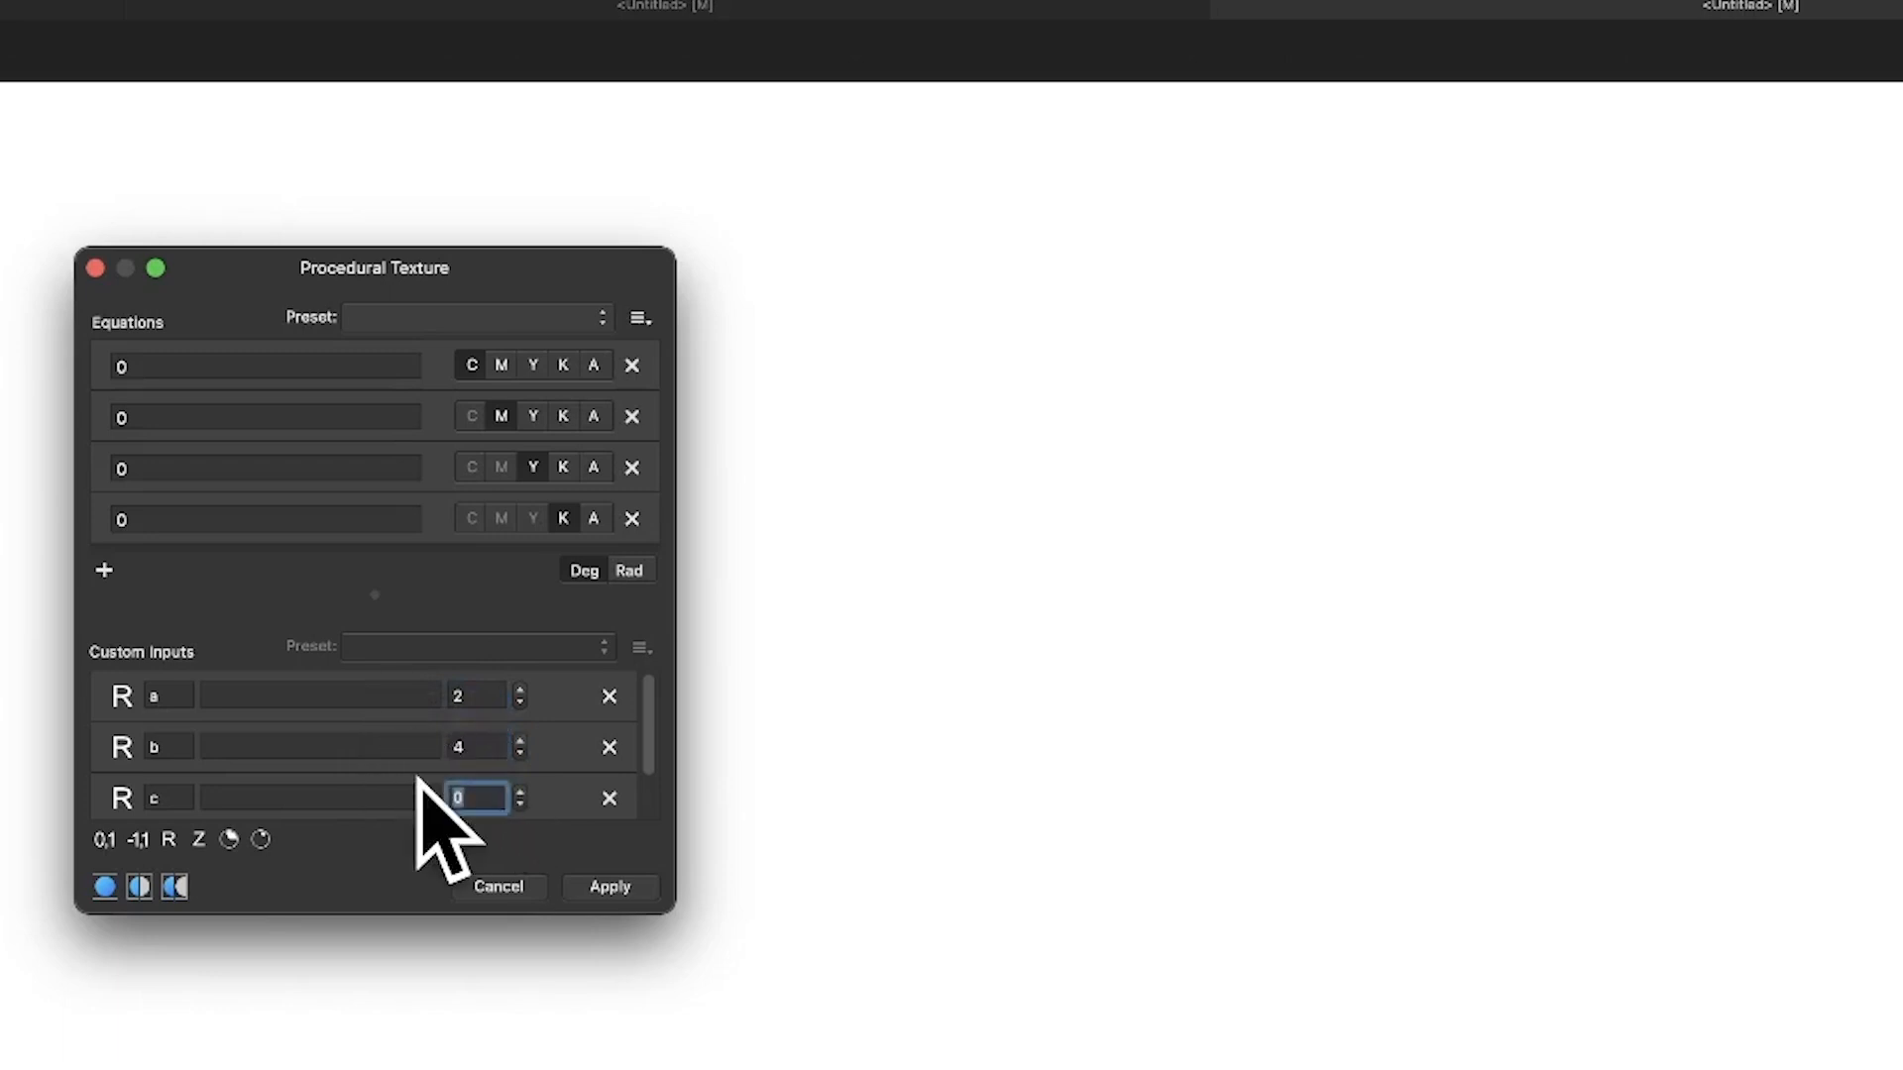
text(2)
key(Tab)
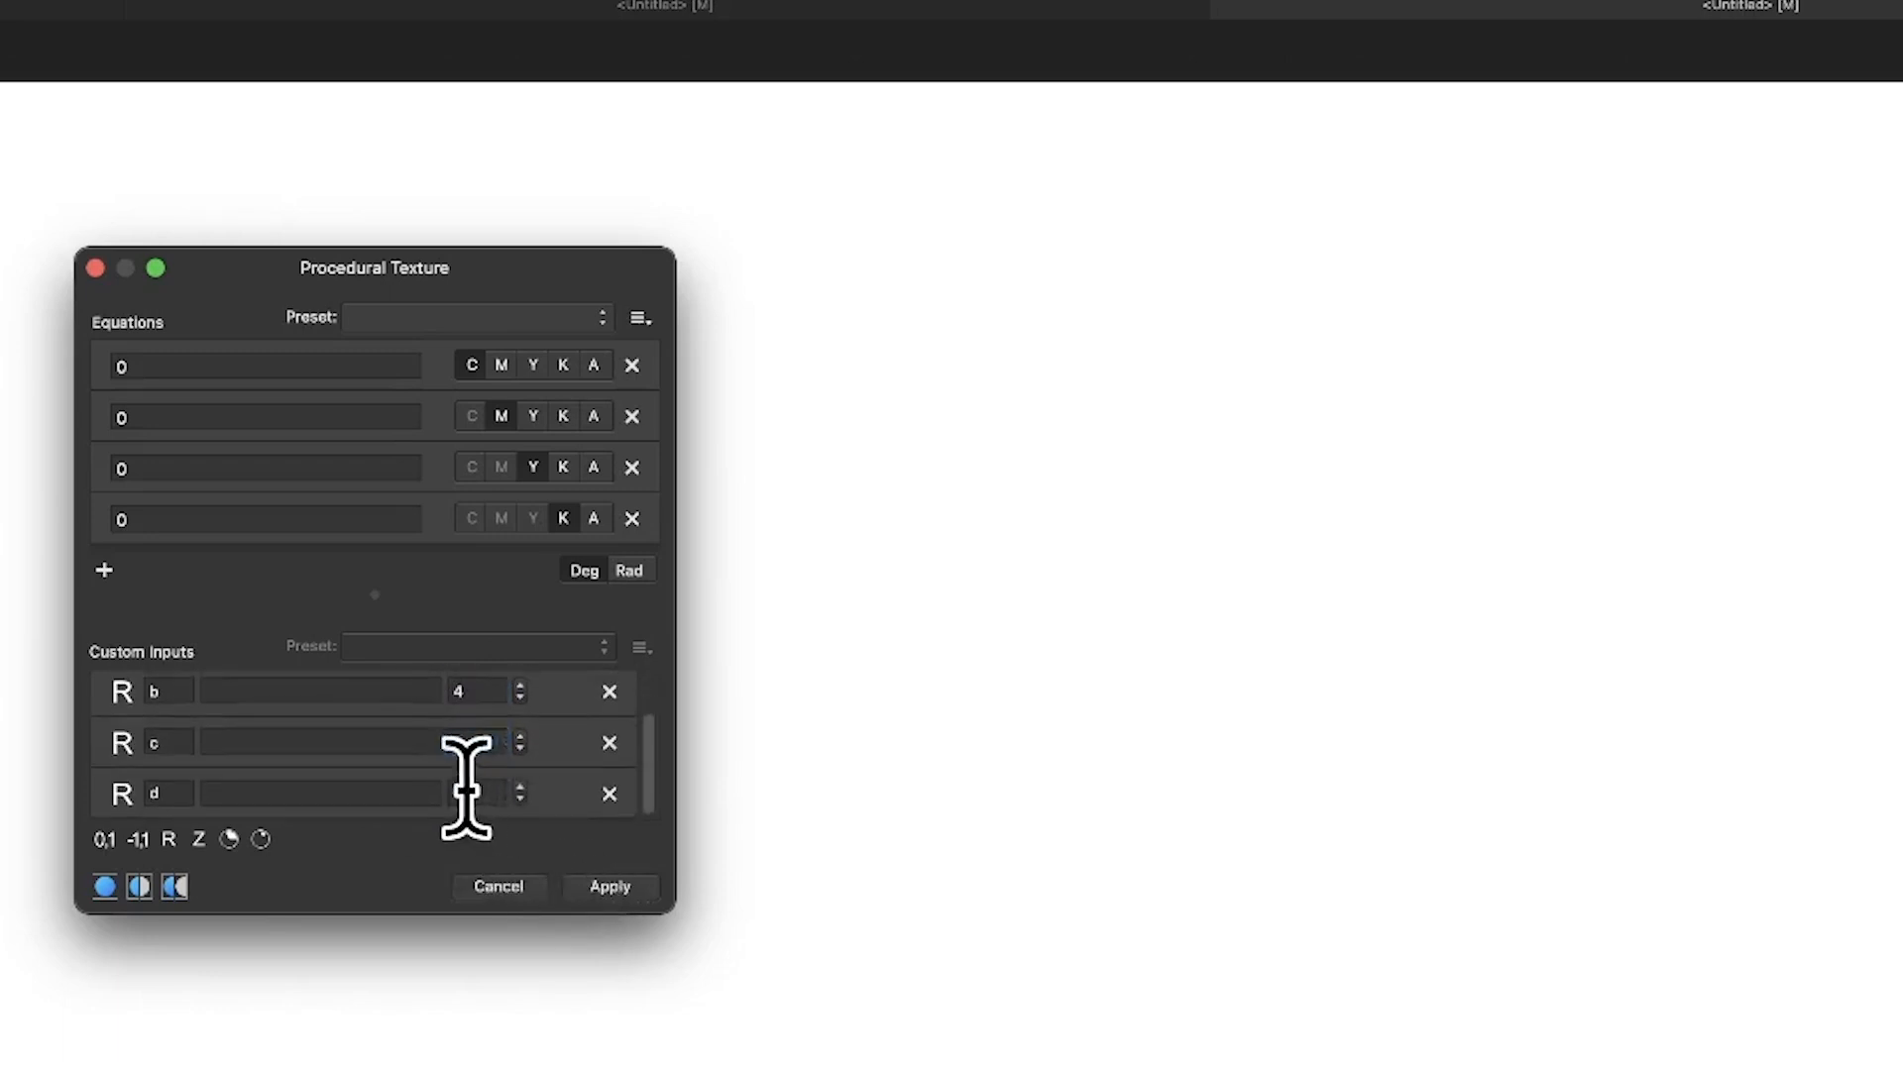
text(5)
key(Return)
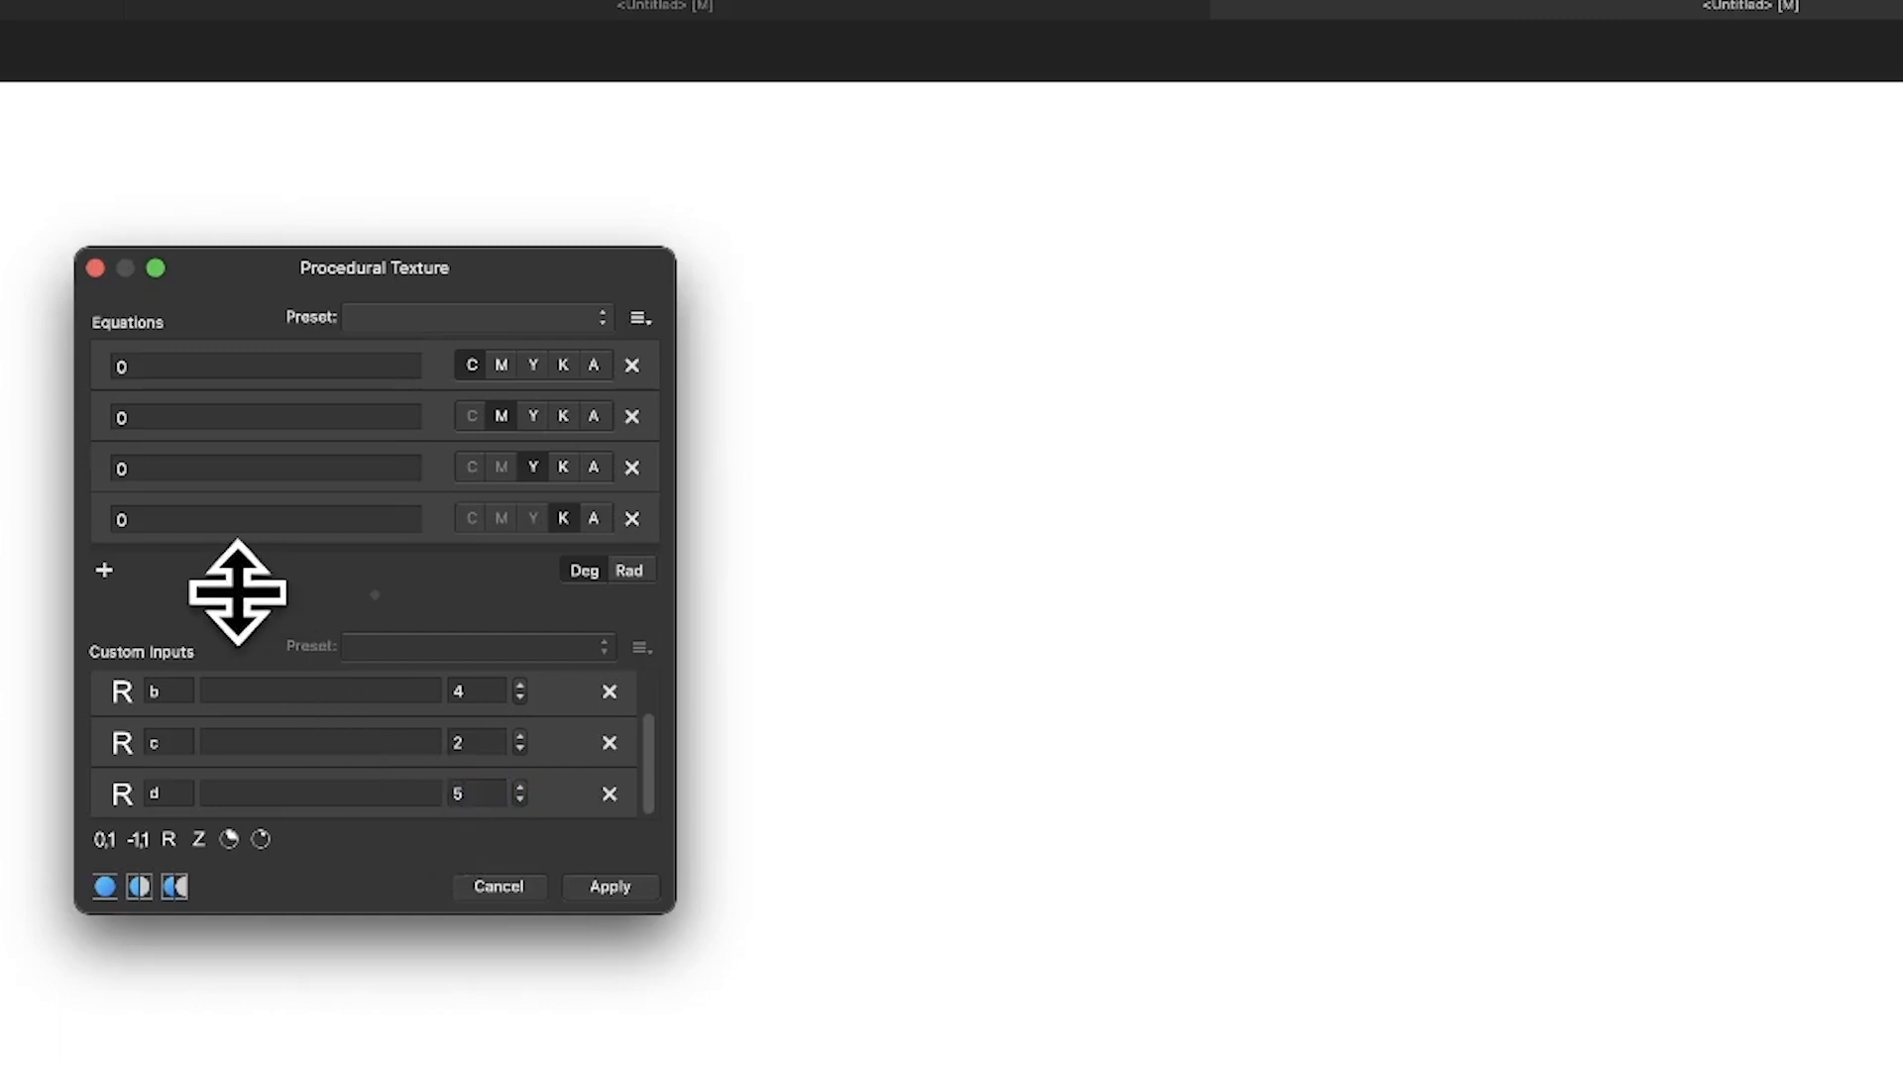
- Enter oscsin(rx*a*0.01) as the C channel equation and copy it into the M, Y and K equations
click(178, 366)
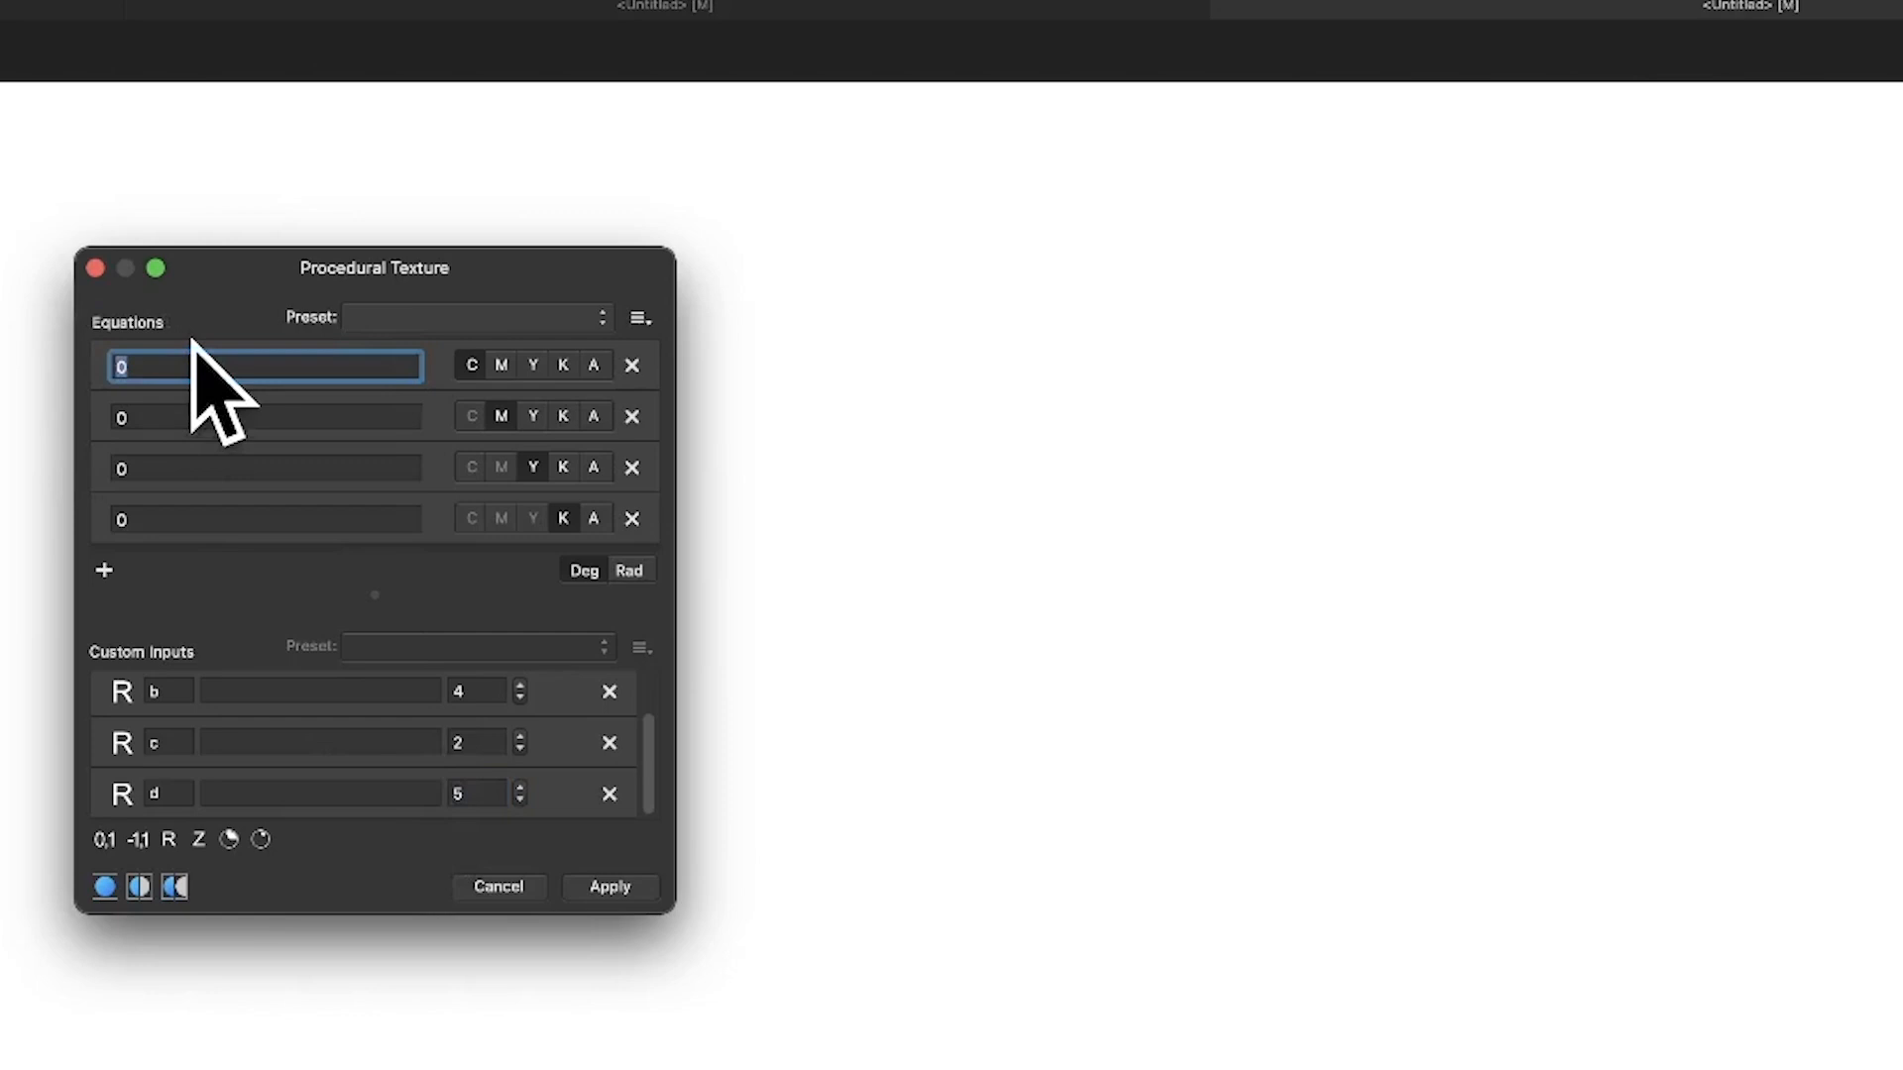
text(oscsin(rx*a*0.01)
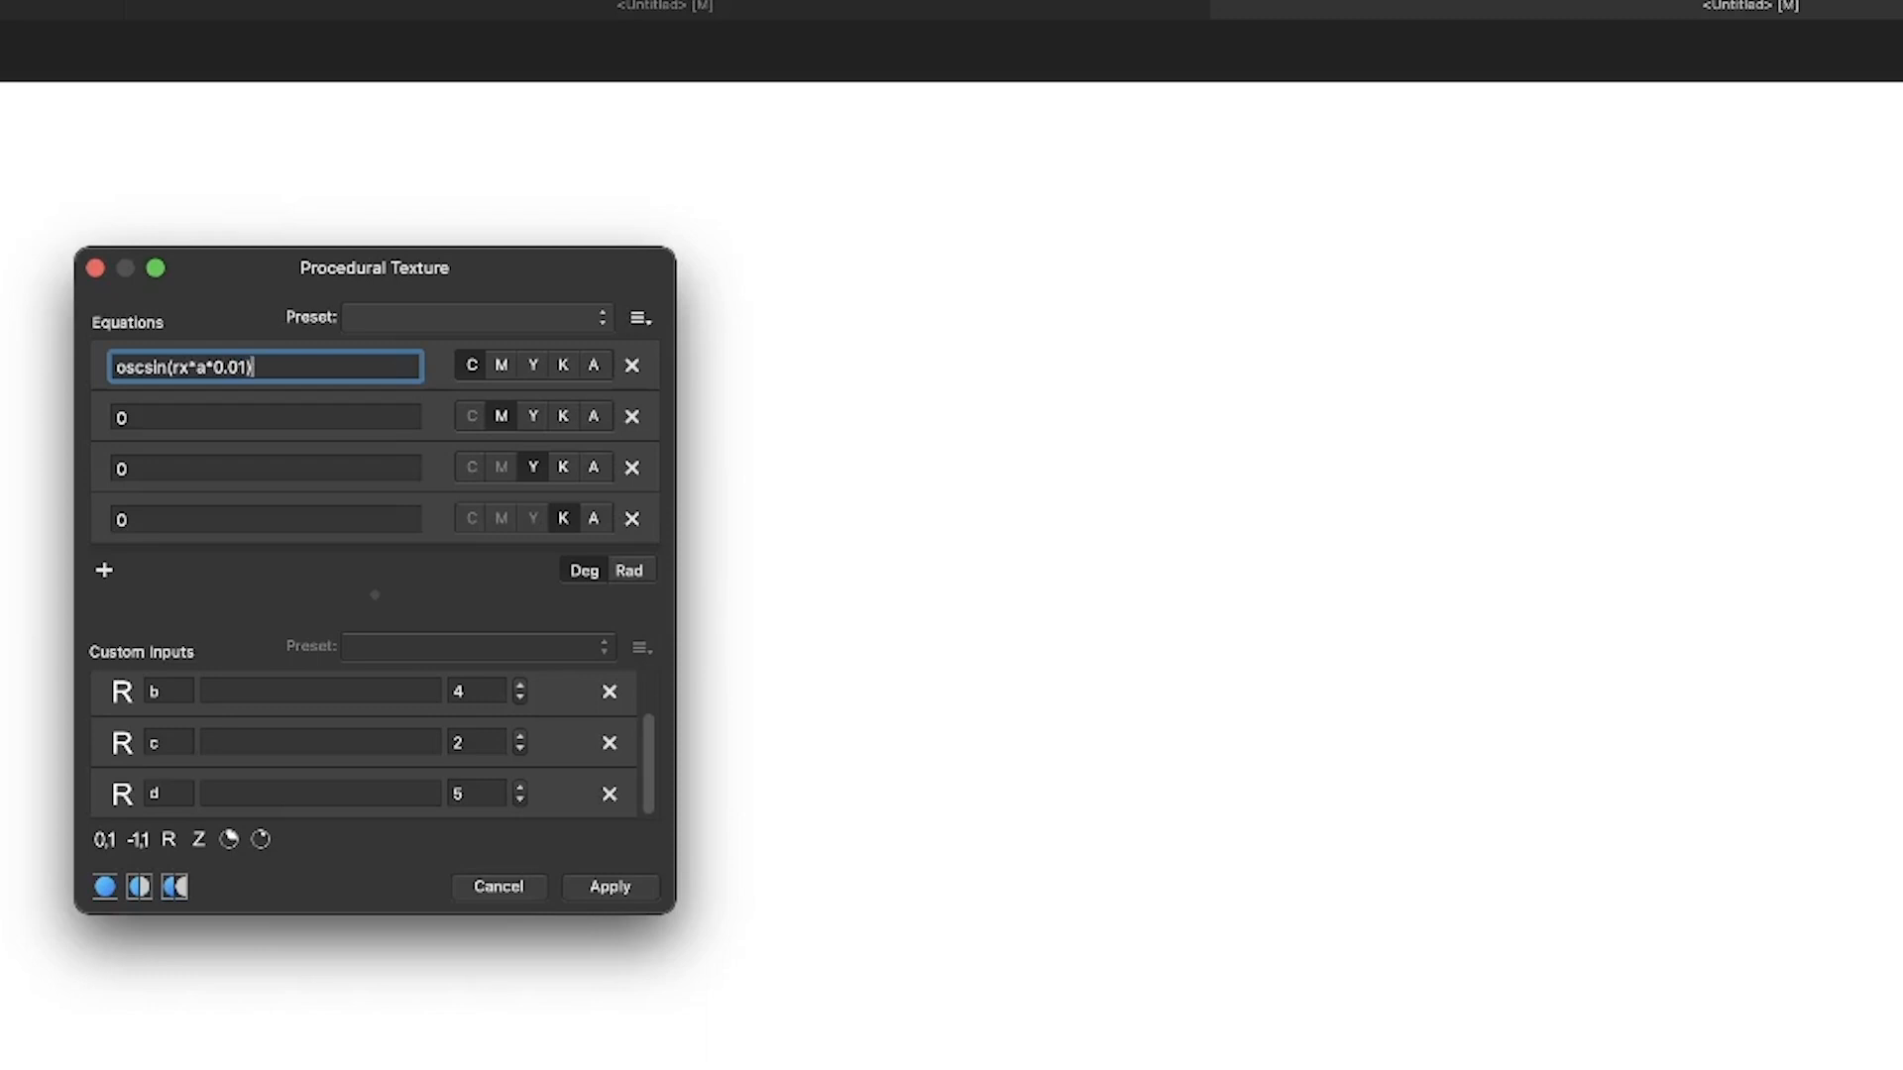
drag(285, 365, 43, 330)
key(super+c)
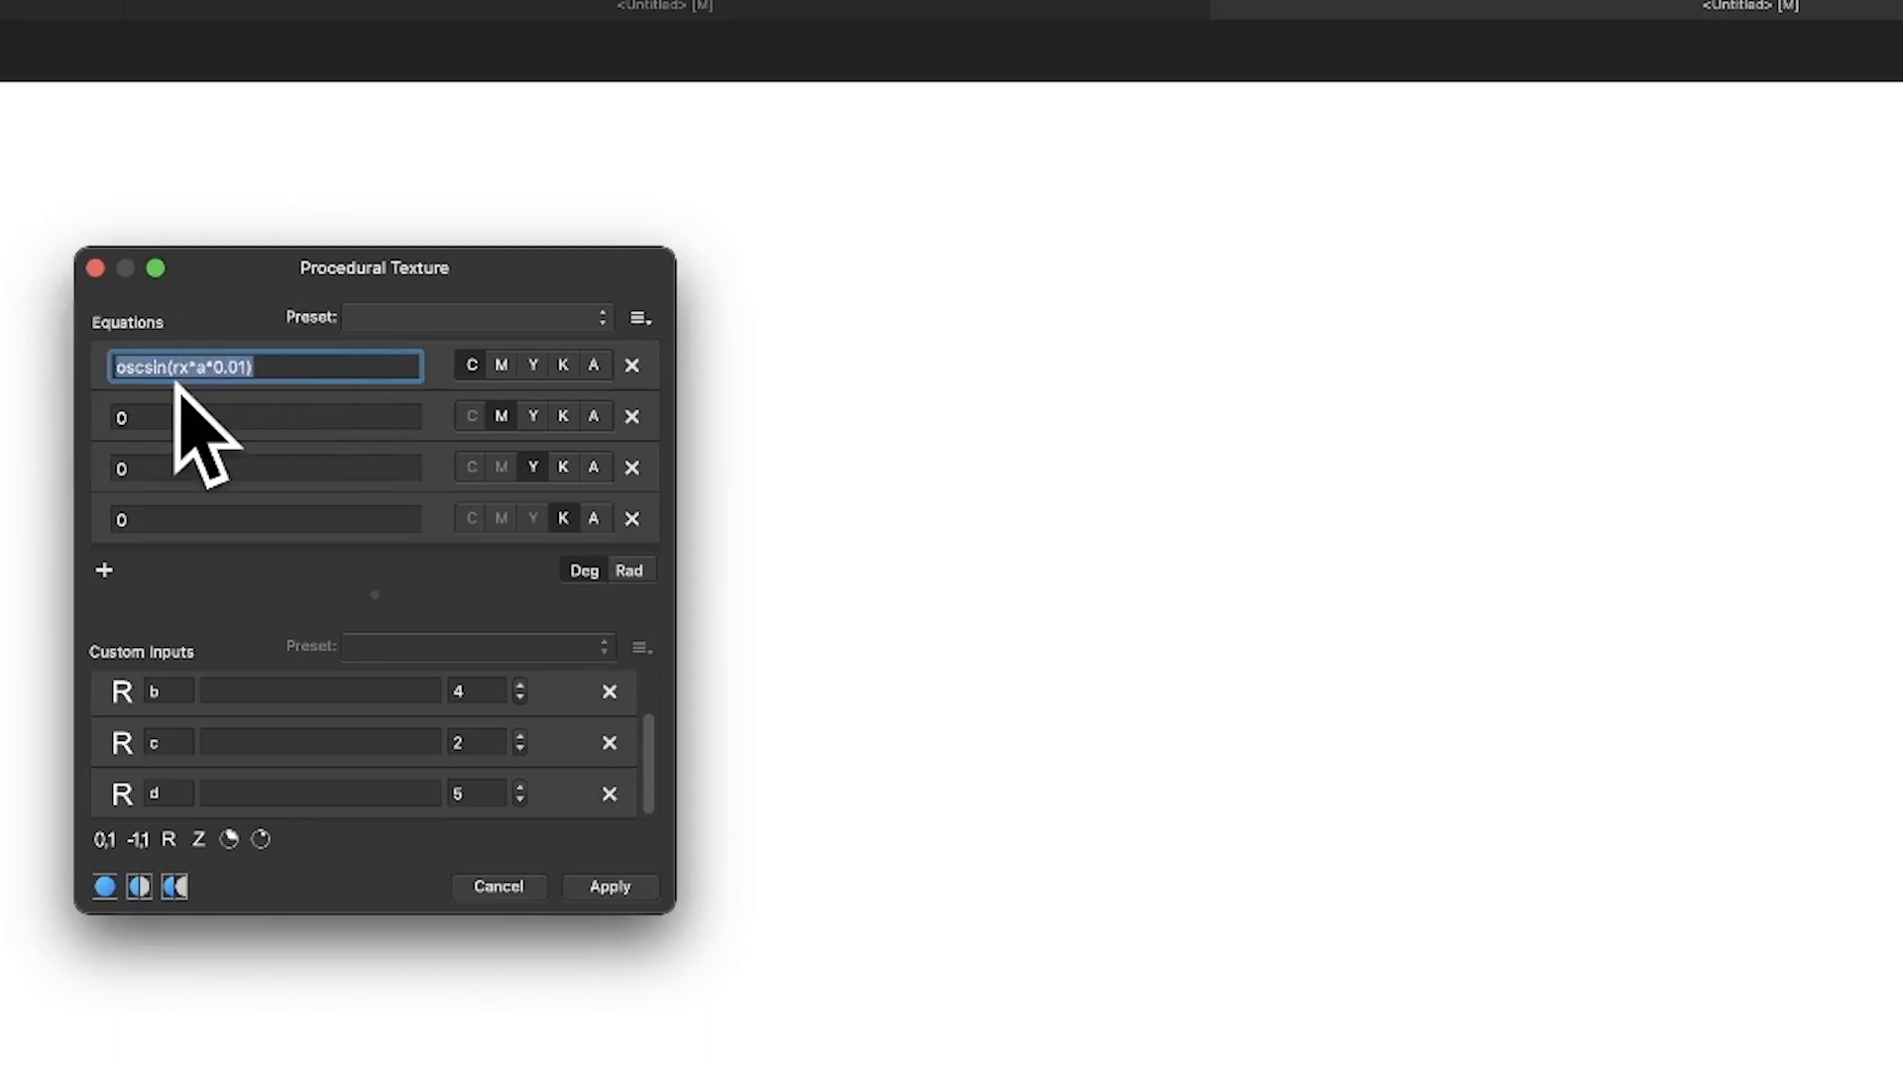
key(Tab)
key(super+v)
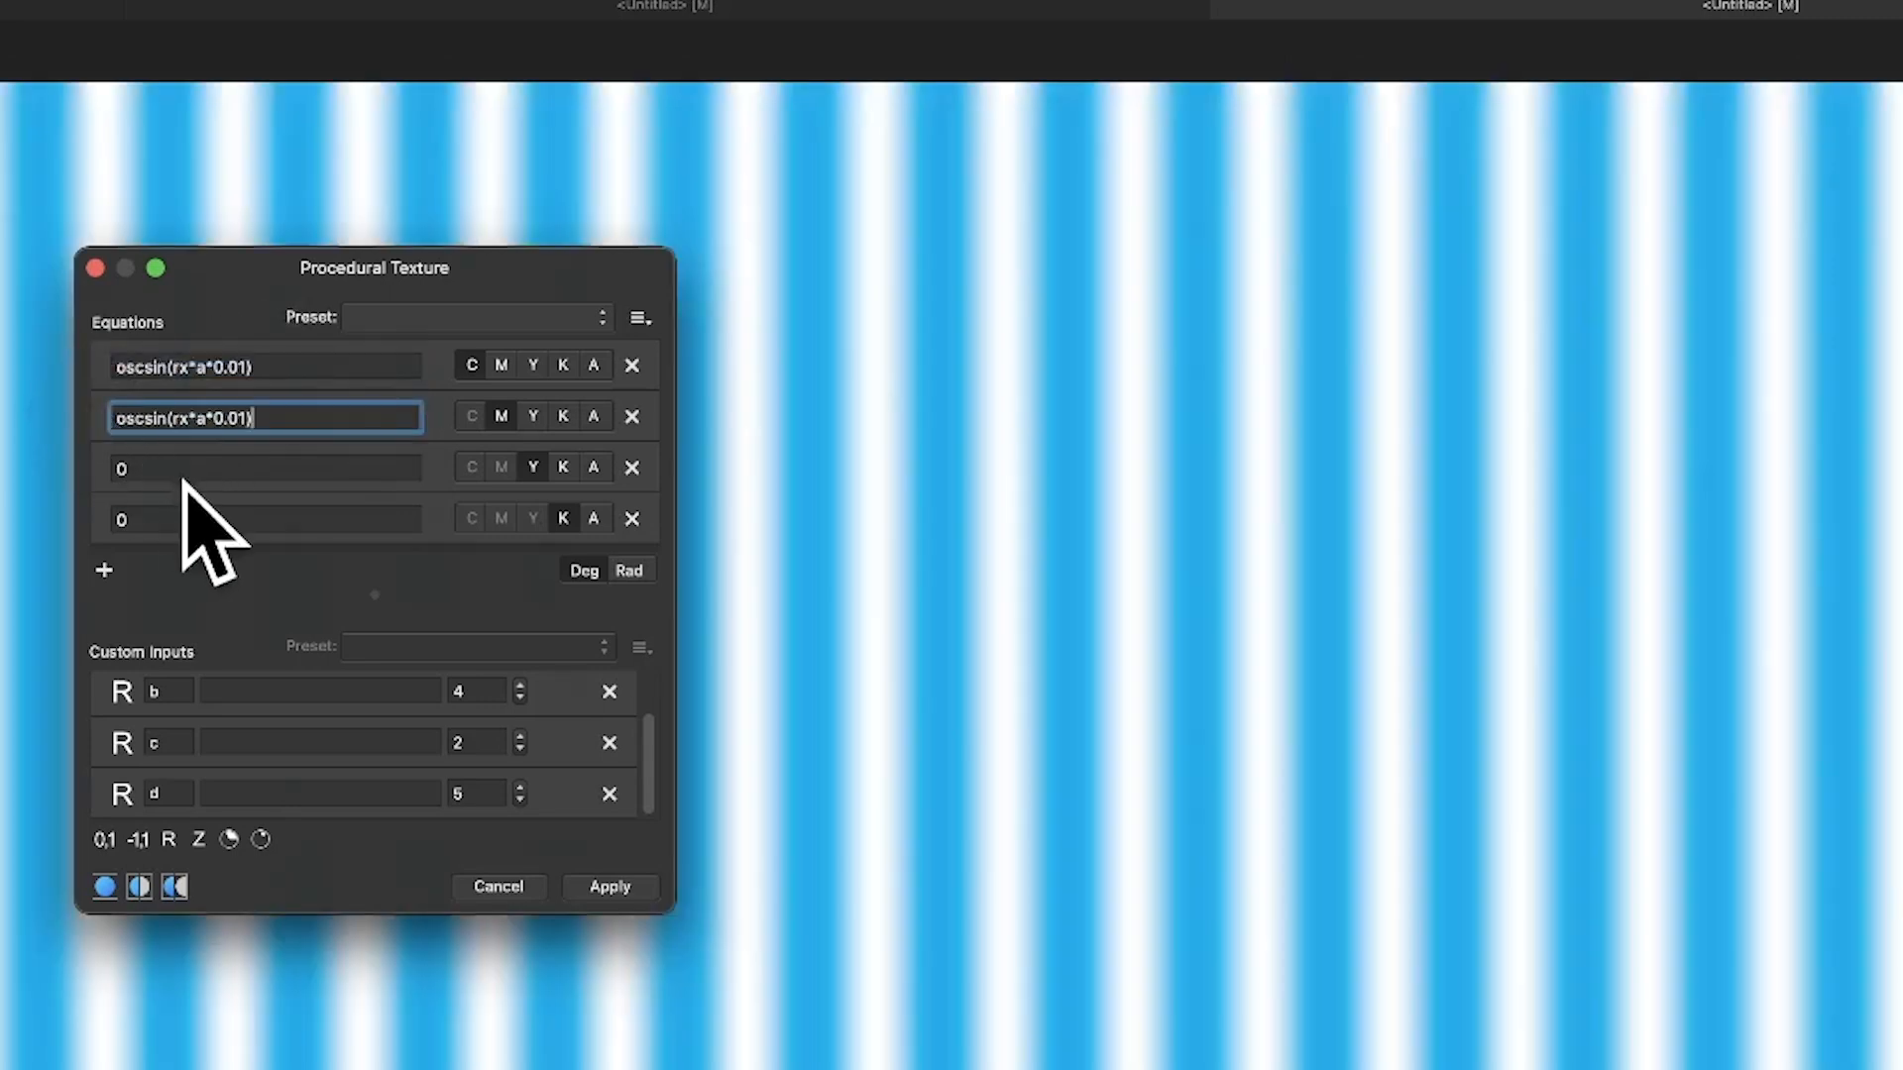
key(Tab)
key(super+v)
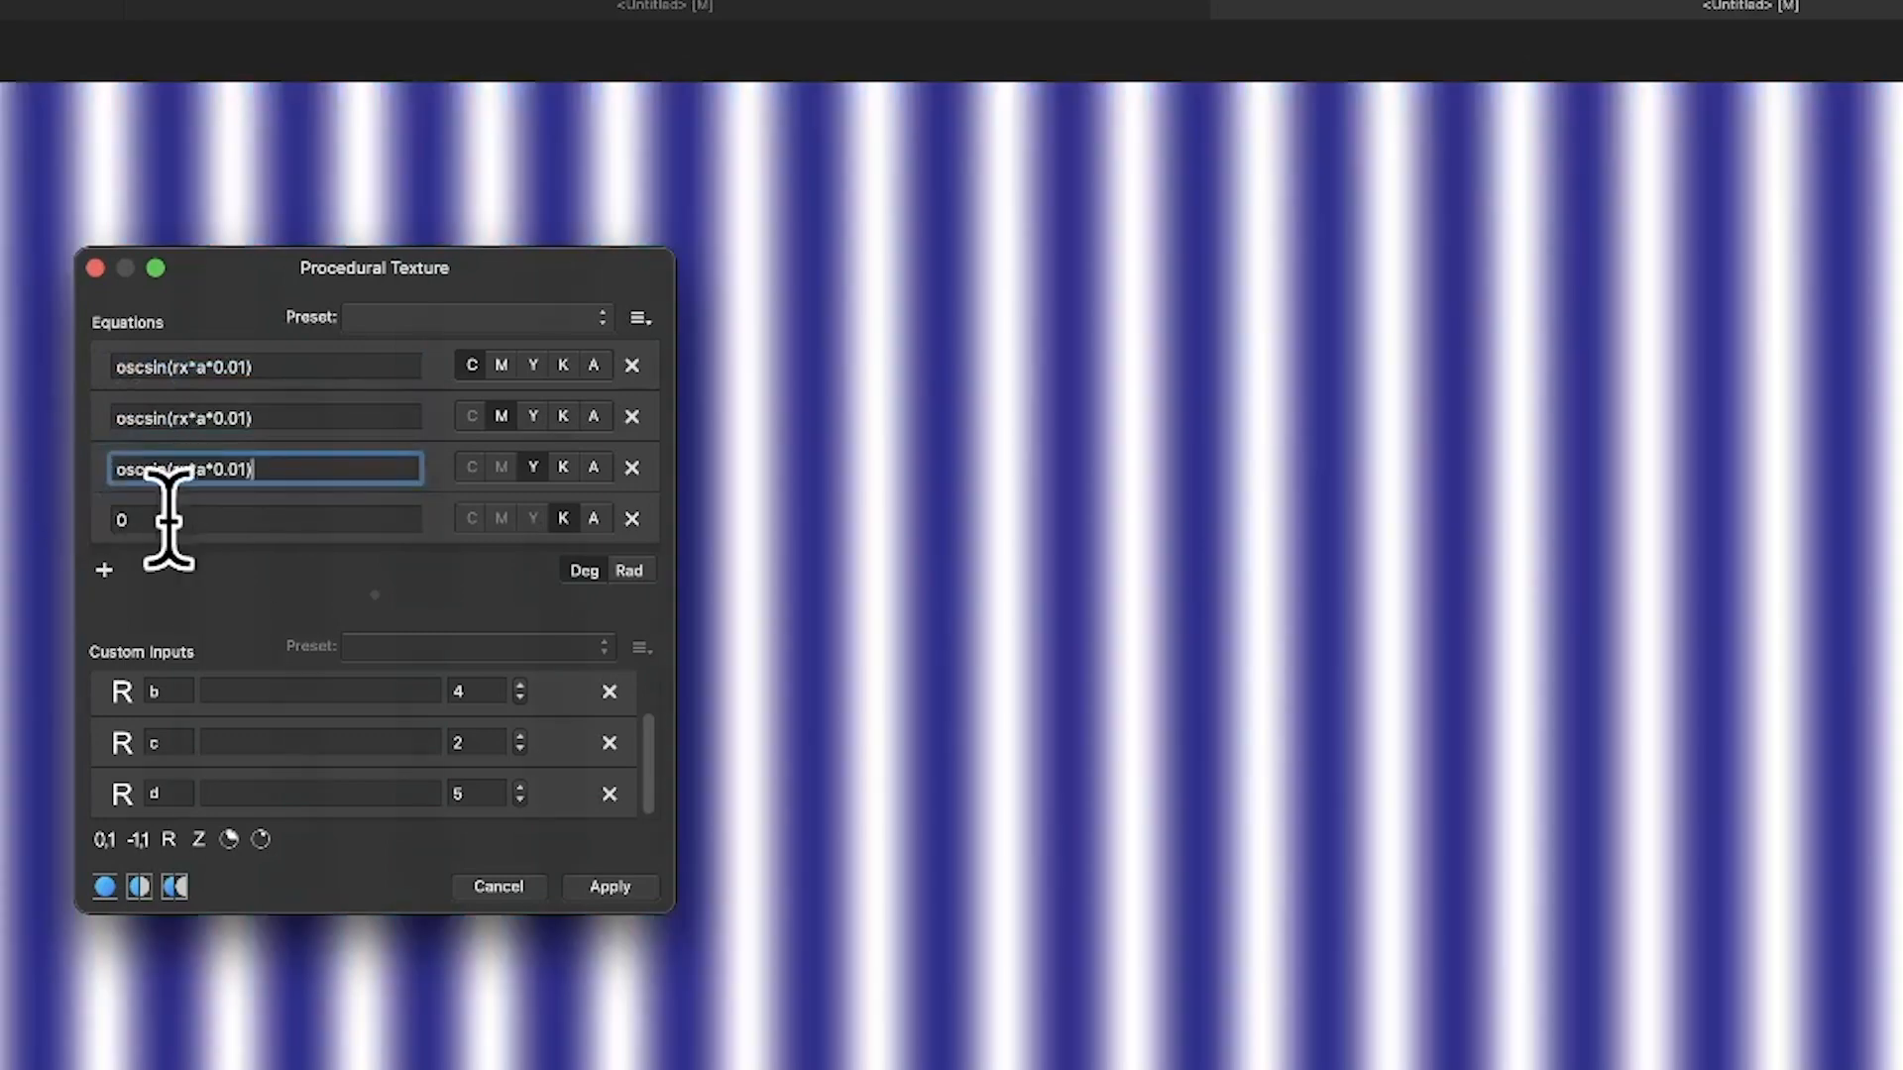
key(Tab)
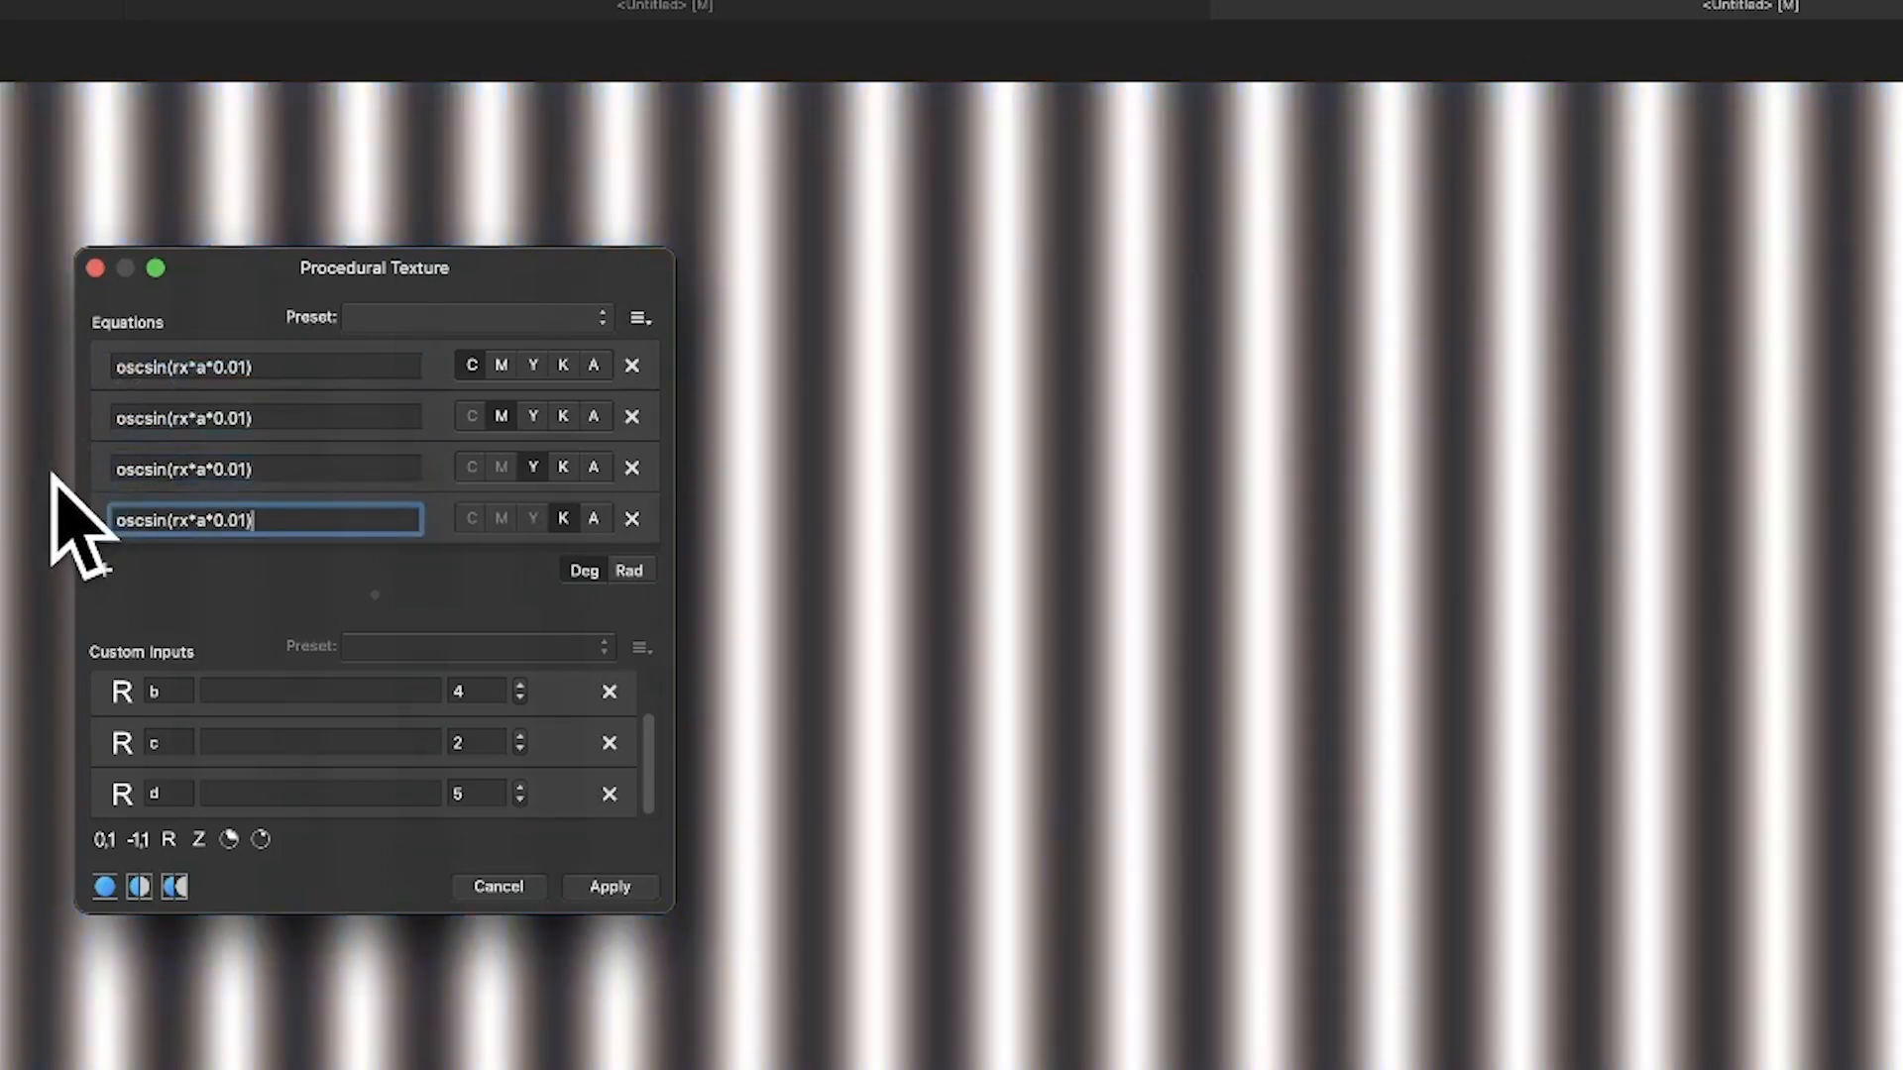
key(Tab)
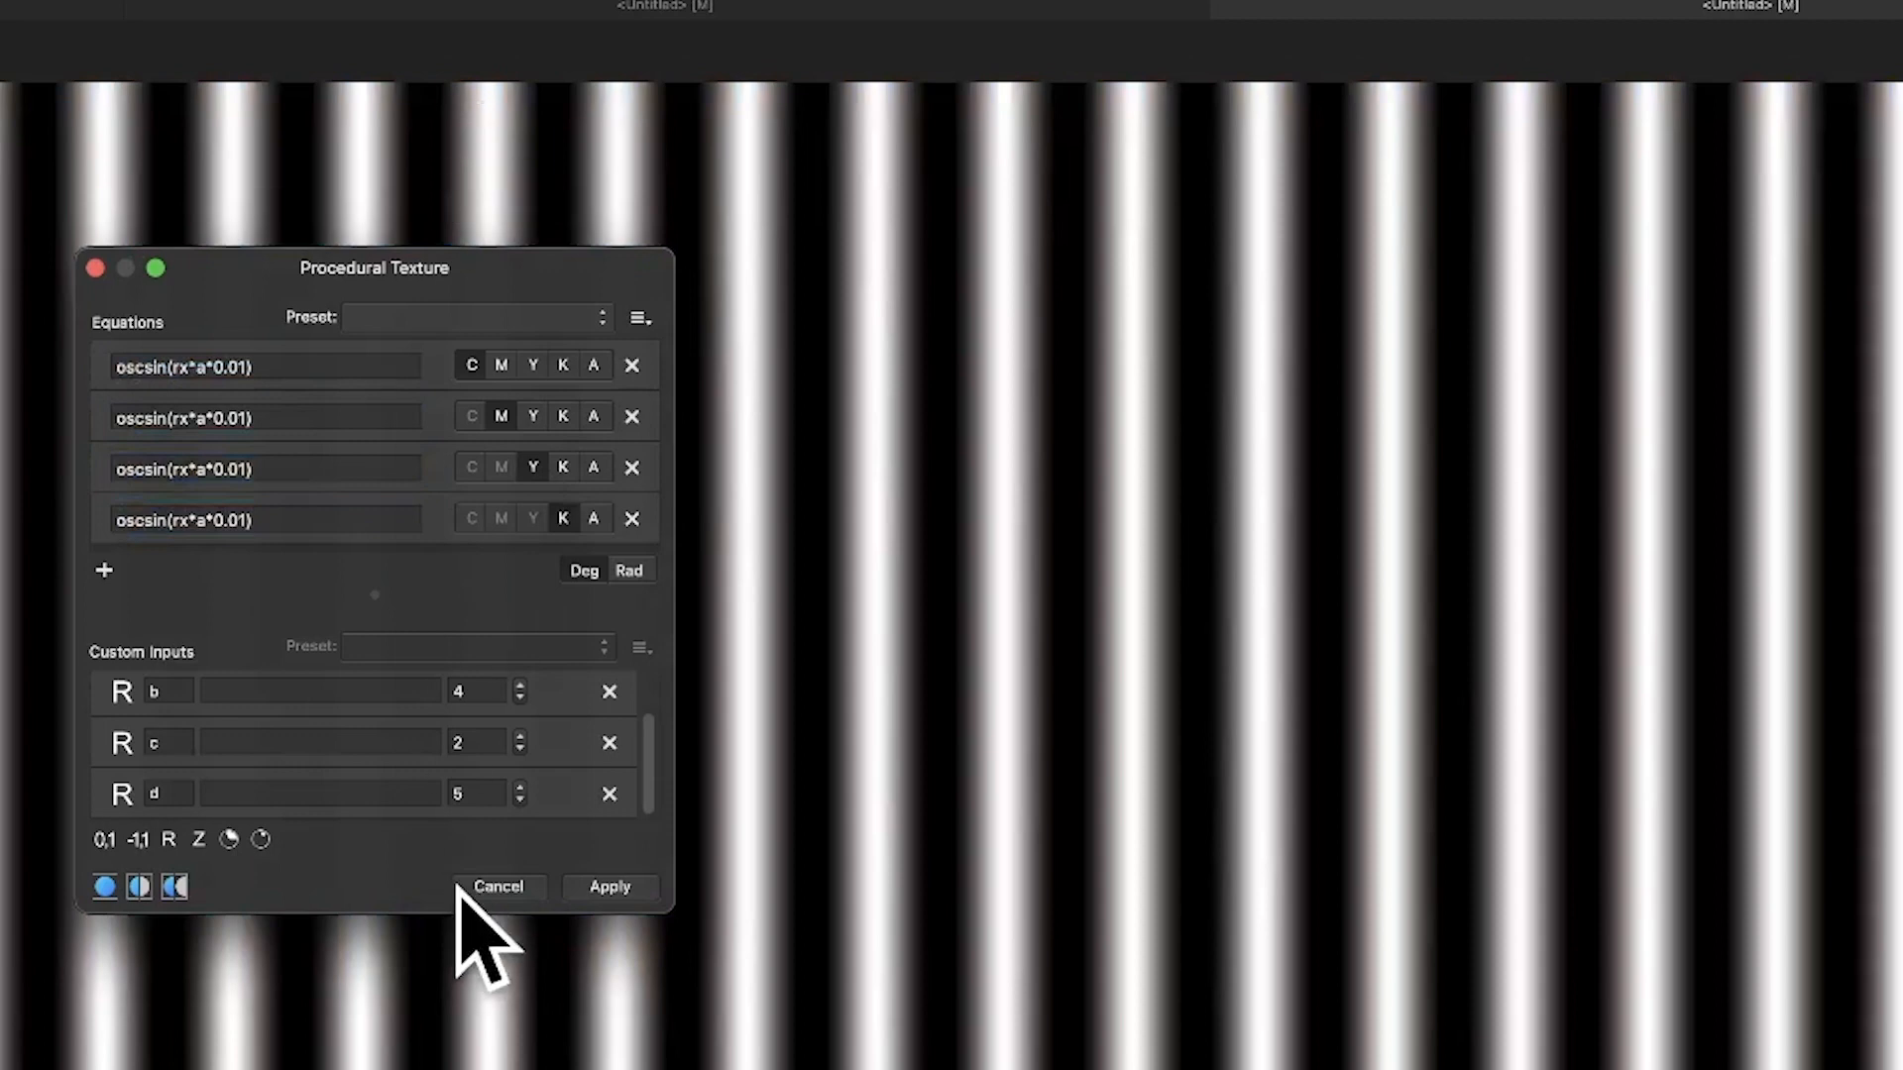
- Replace the variable a with b in the M equation, c in the Y equation and d in the K equation
click(204, 369)
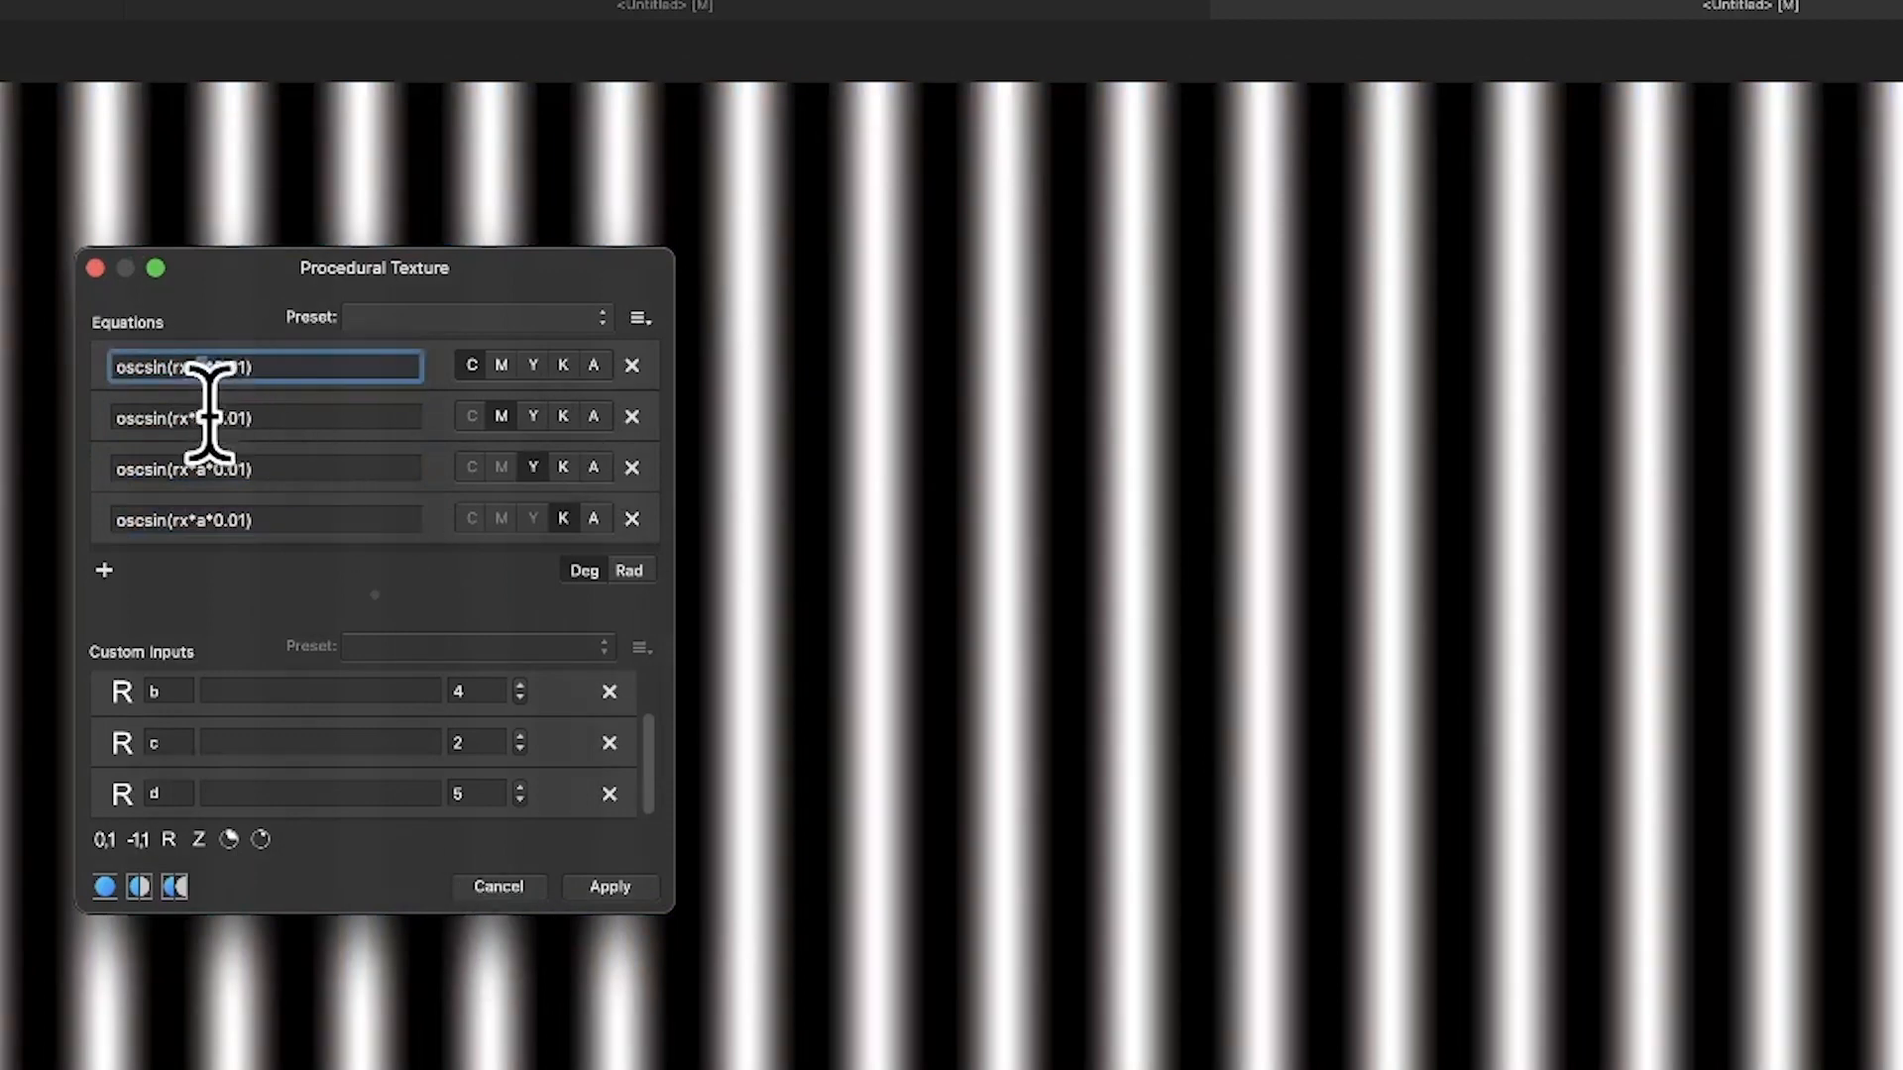
click(210, 416)
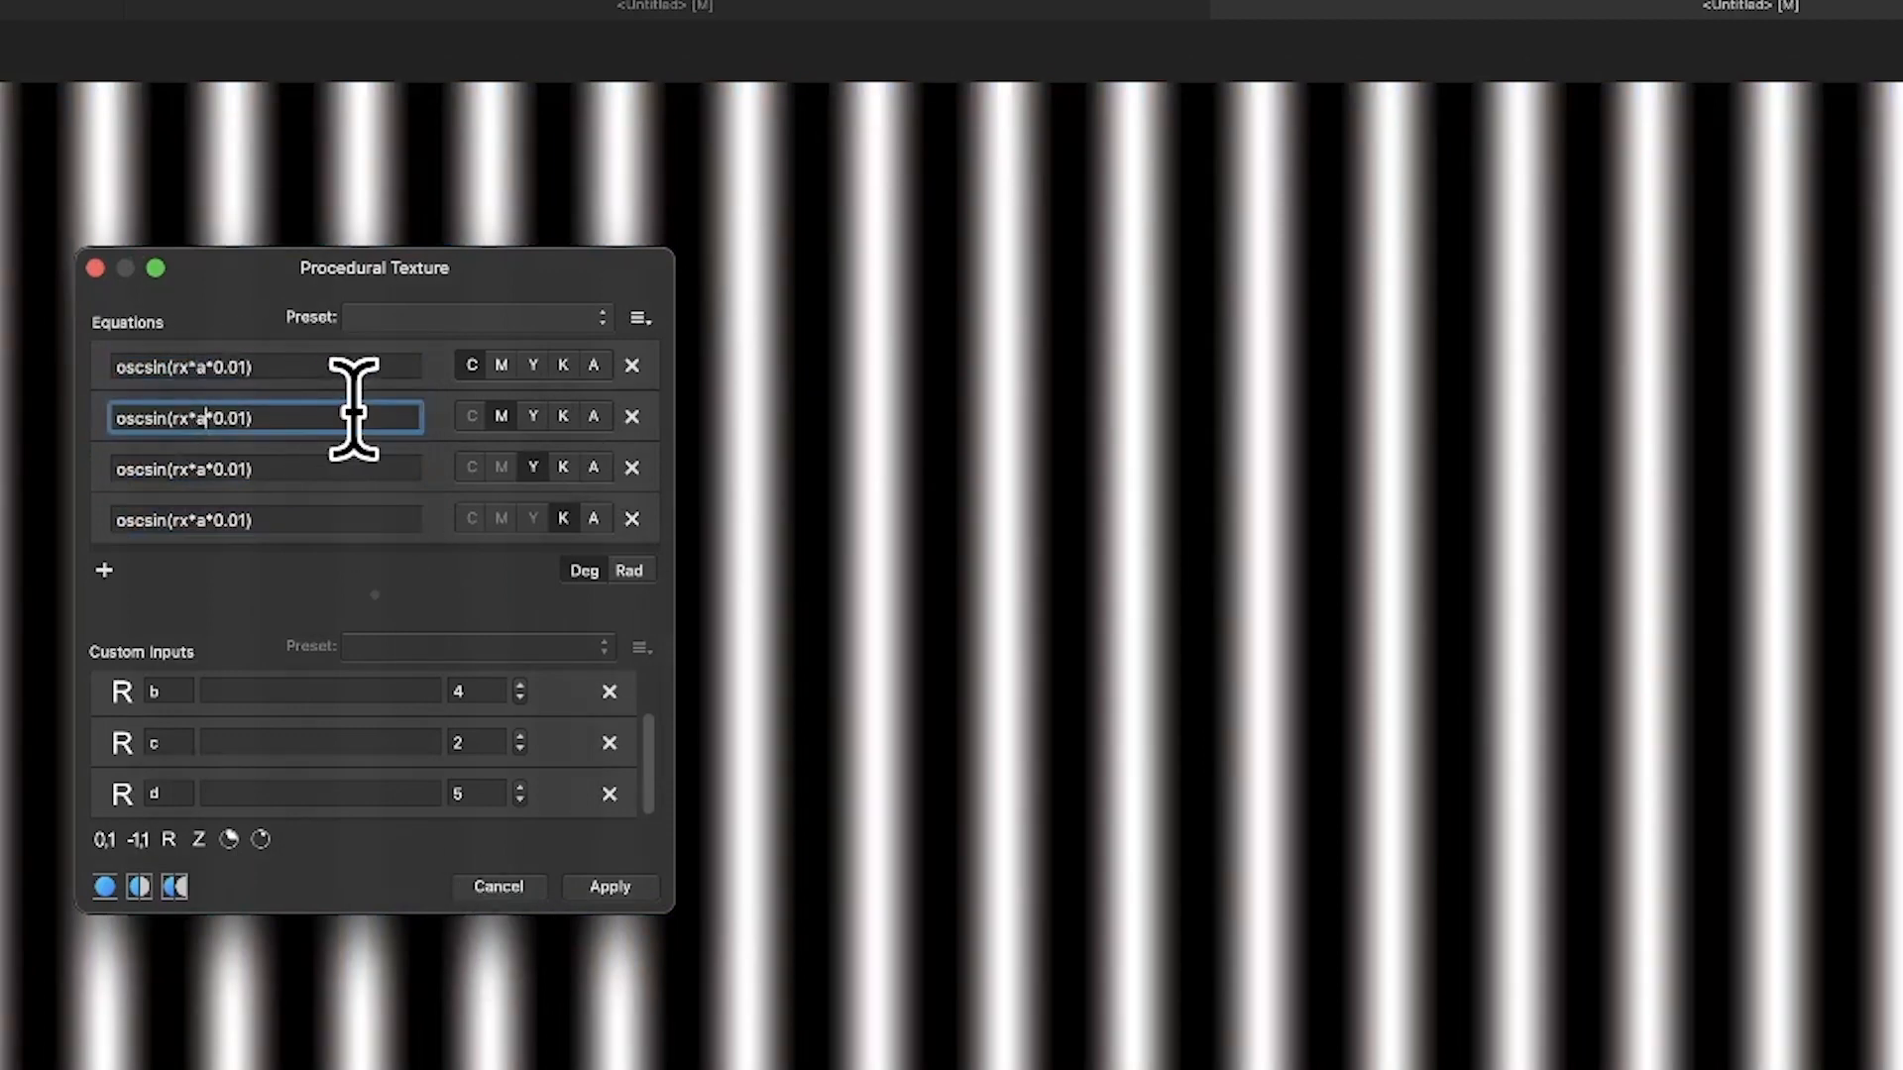
key(BackSpace)
text(b)
click(204, 467)
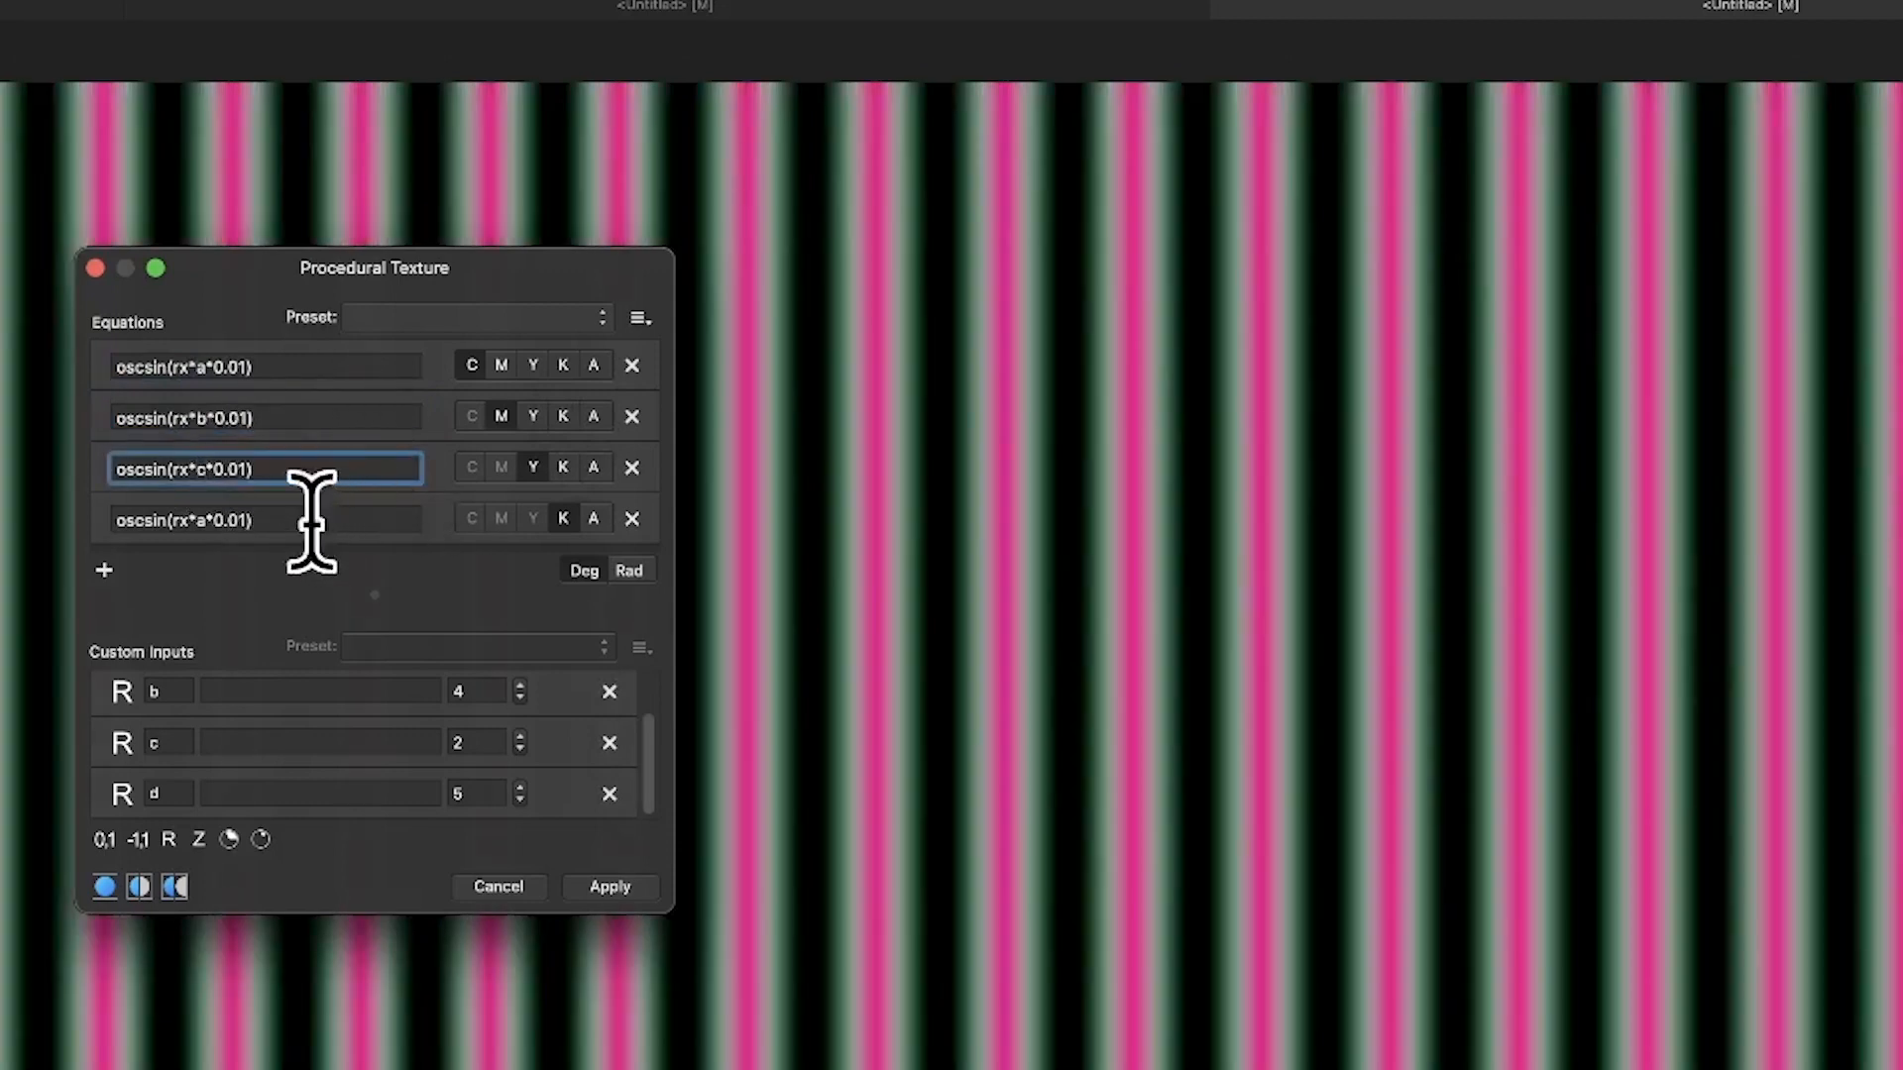
click(219, 513)
key(BackSpace)
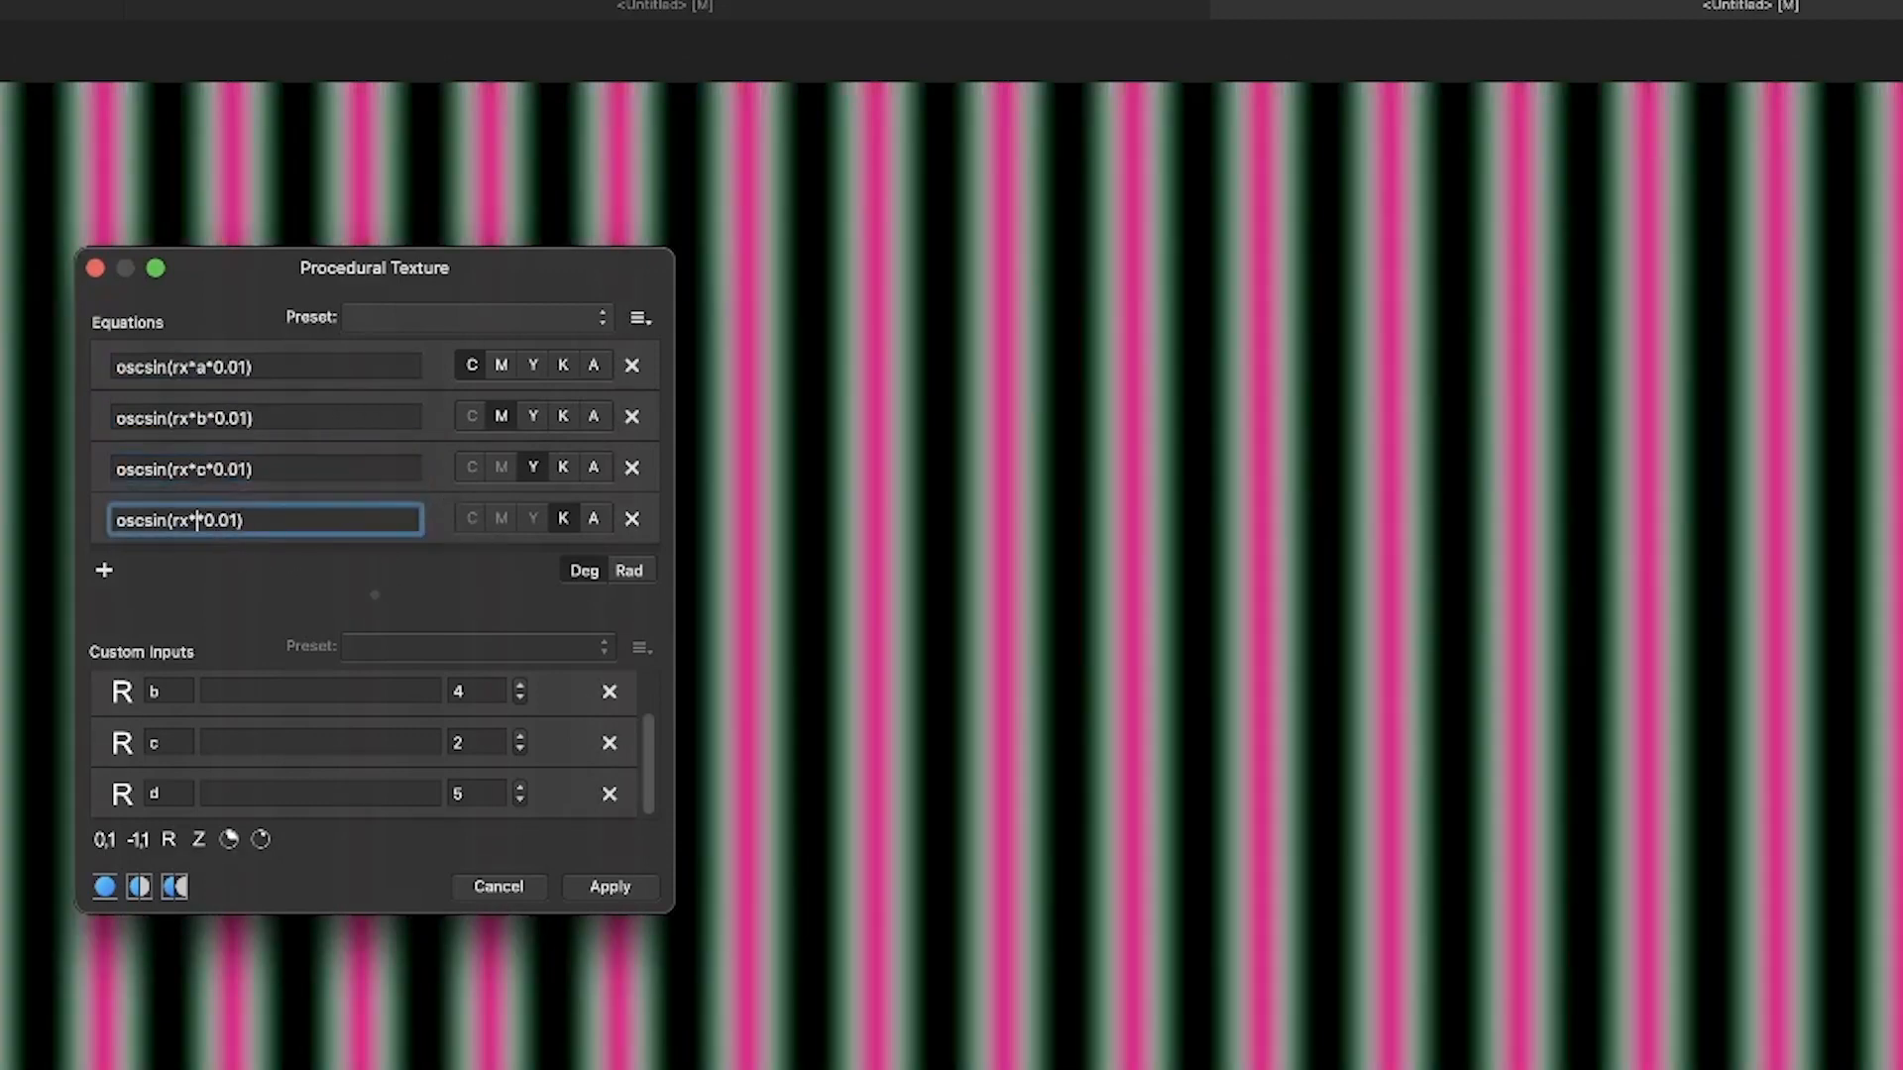
key(Return)
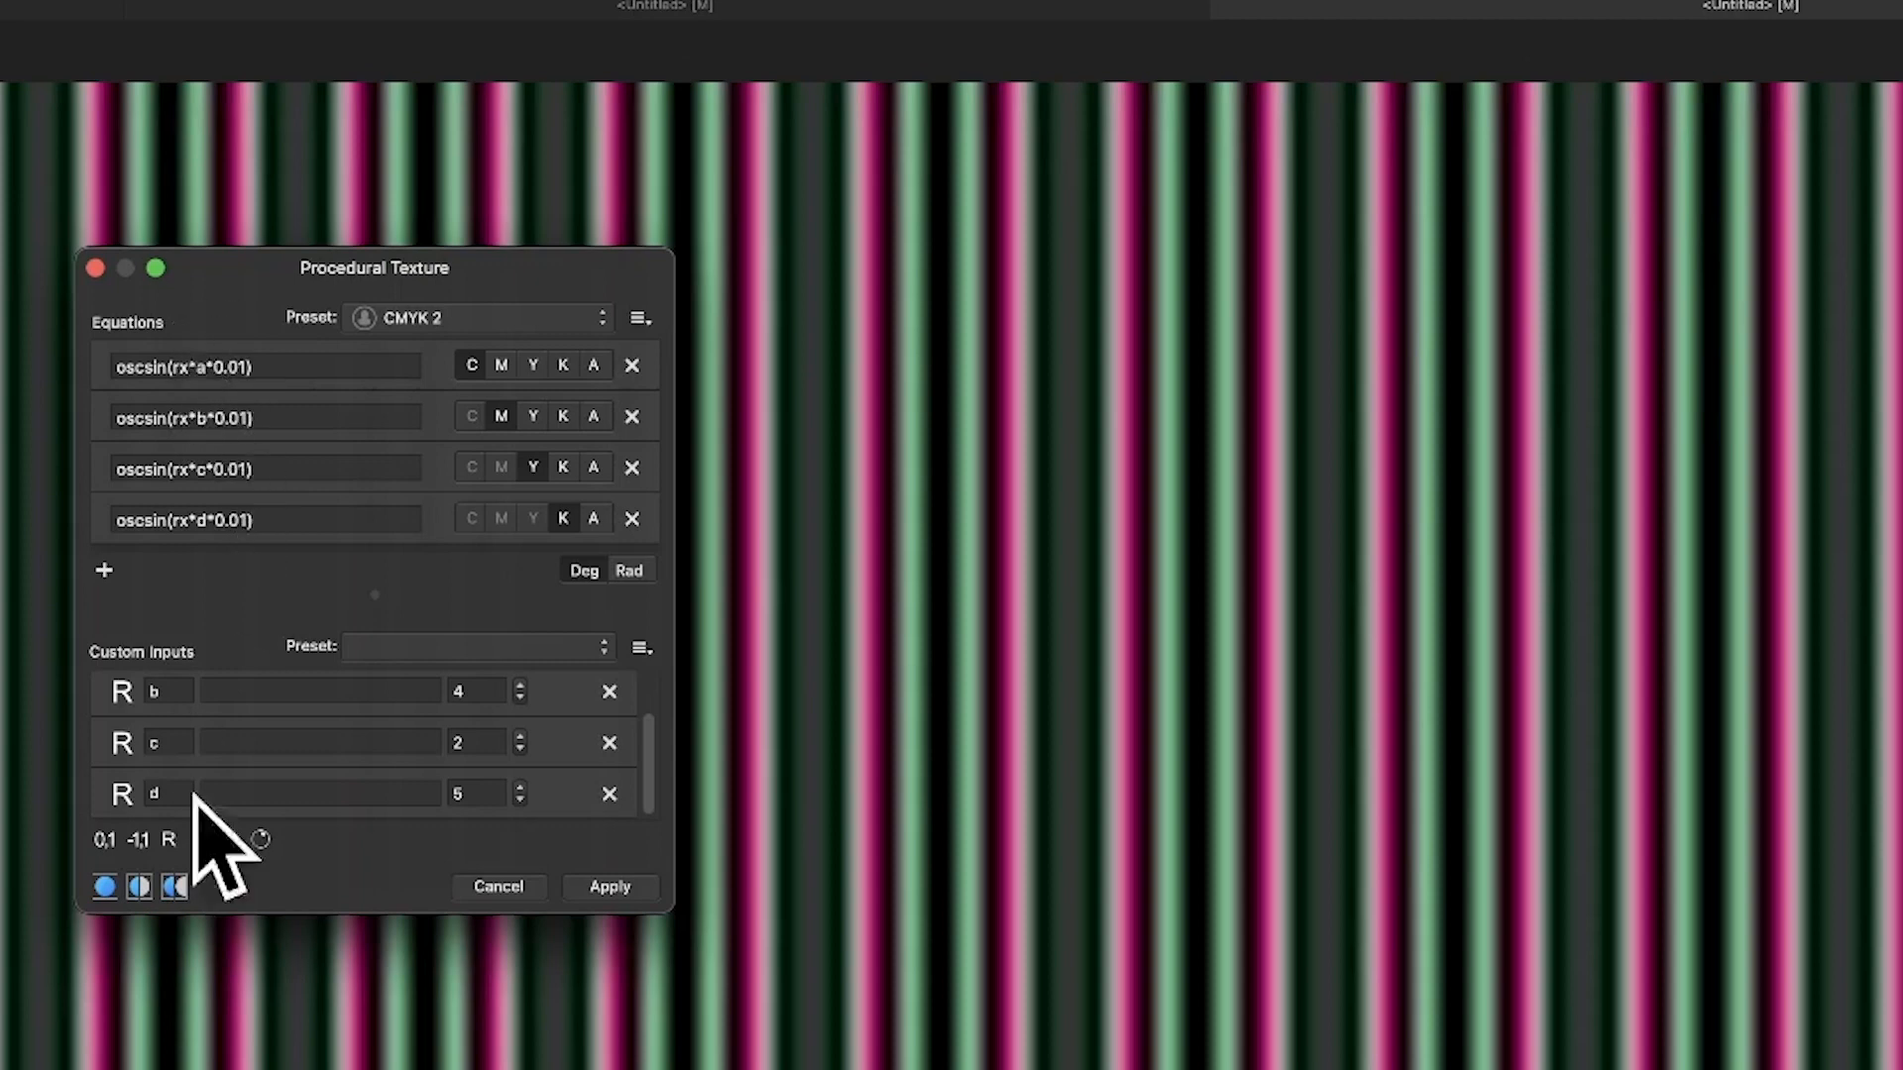
- Change custom input b to 2 and custom input c to 3 to vary the stripe colours
click(519, 697)
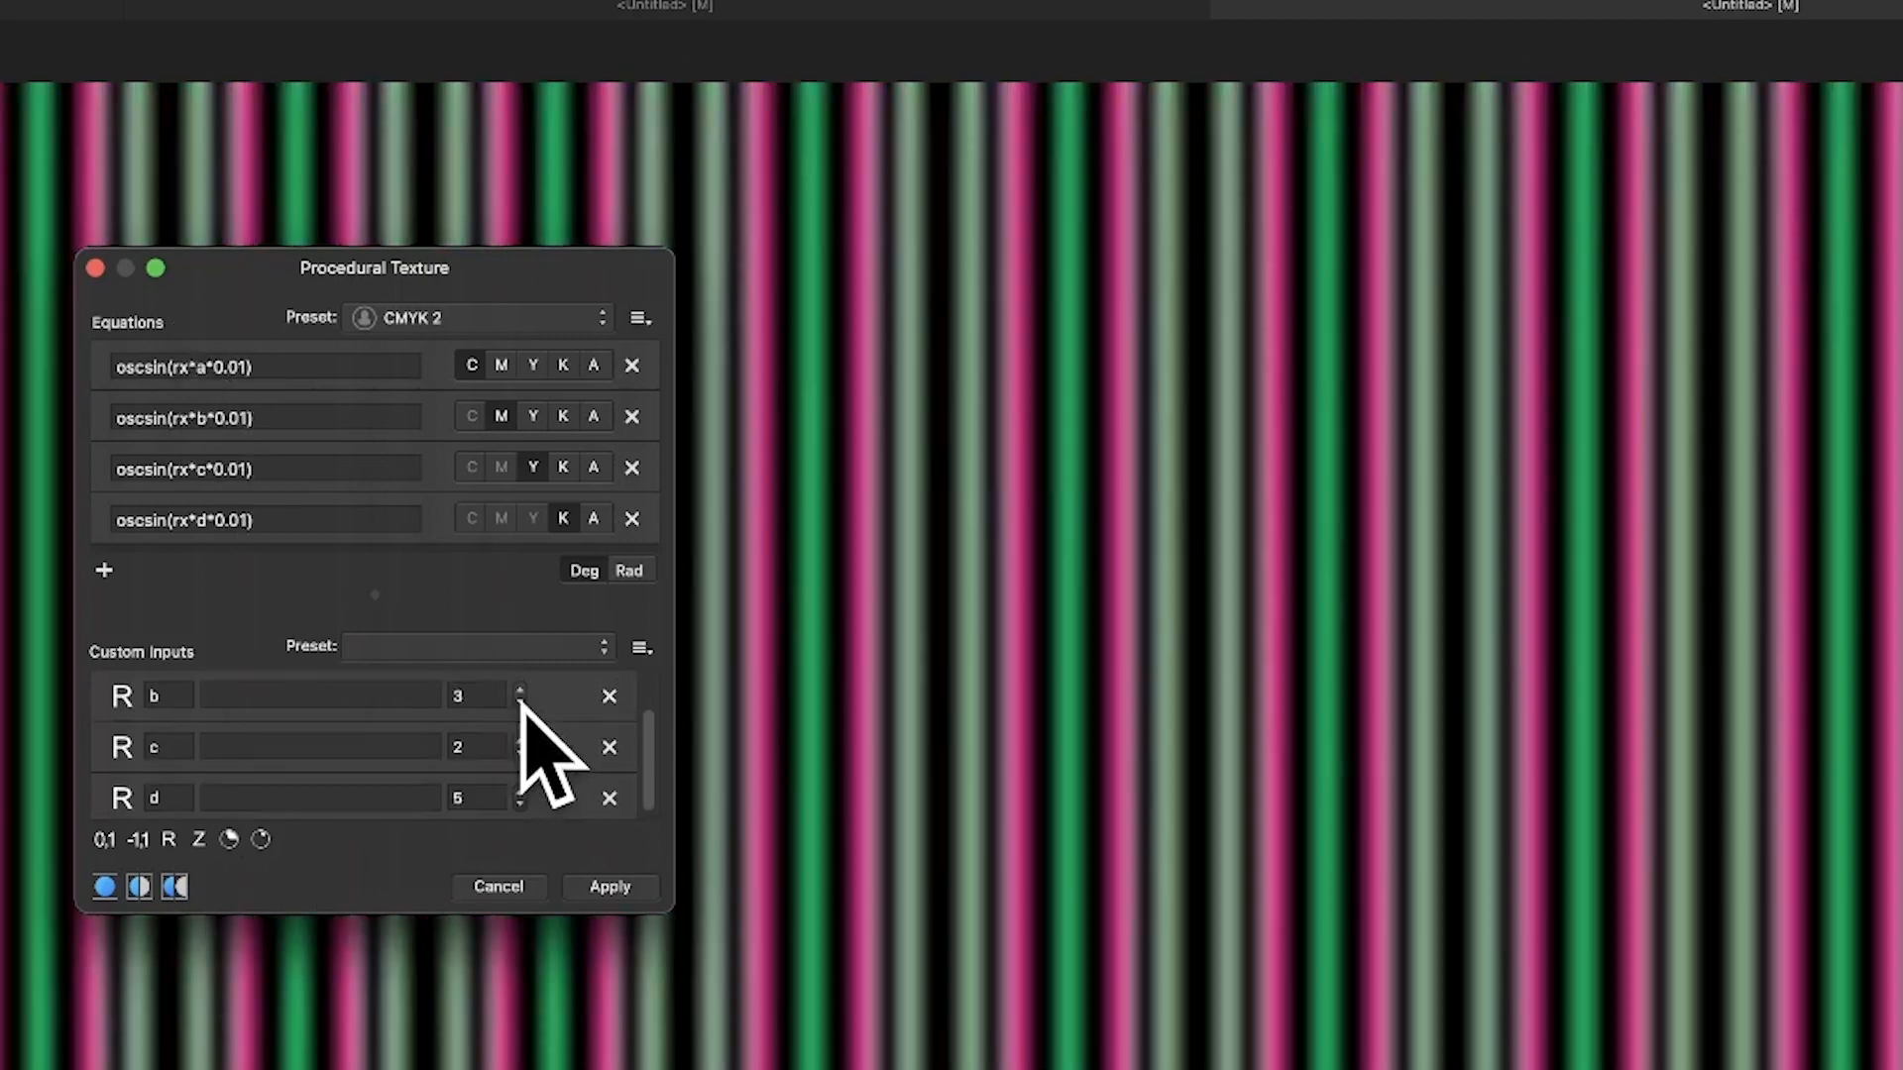
click(519, 703)
click(519, 741)
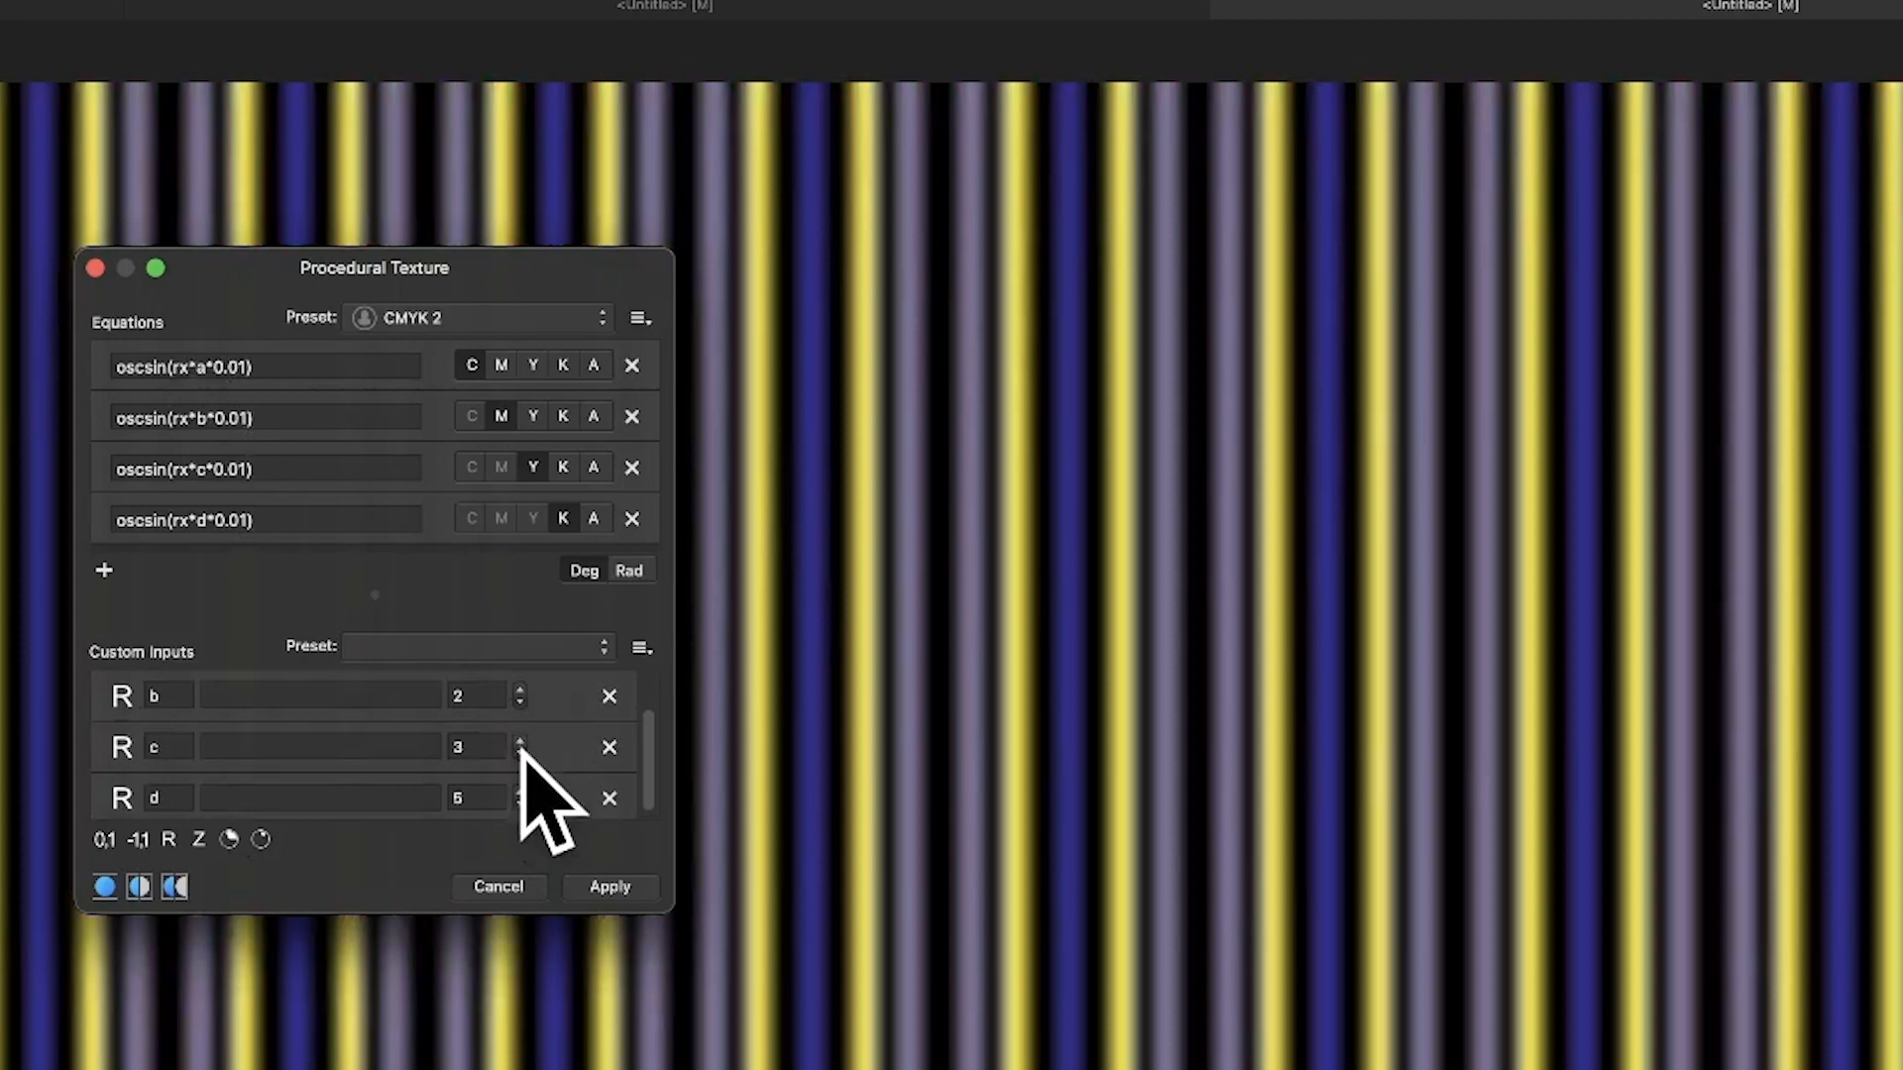
- Set custom input d to 4 to vary the stripe colours
click(519, 803)
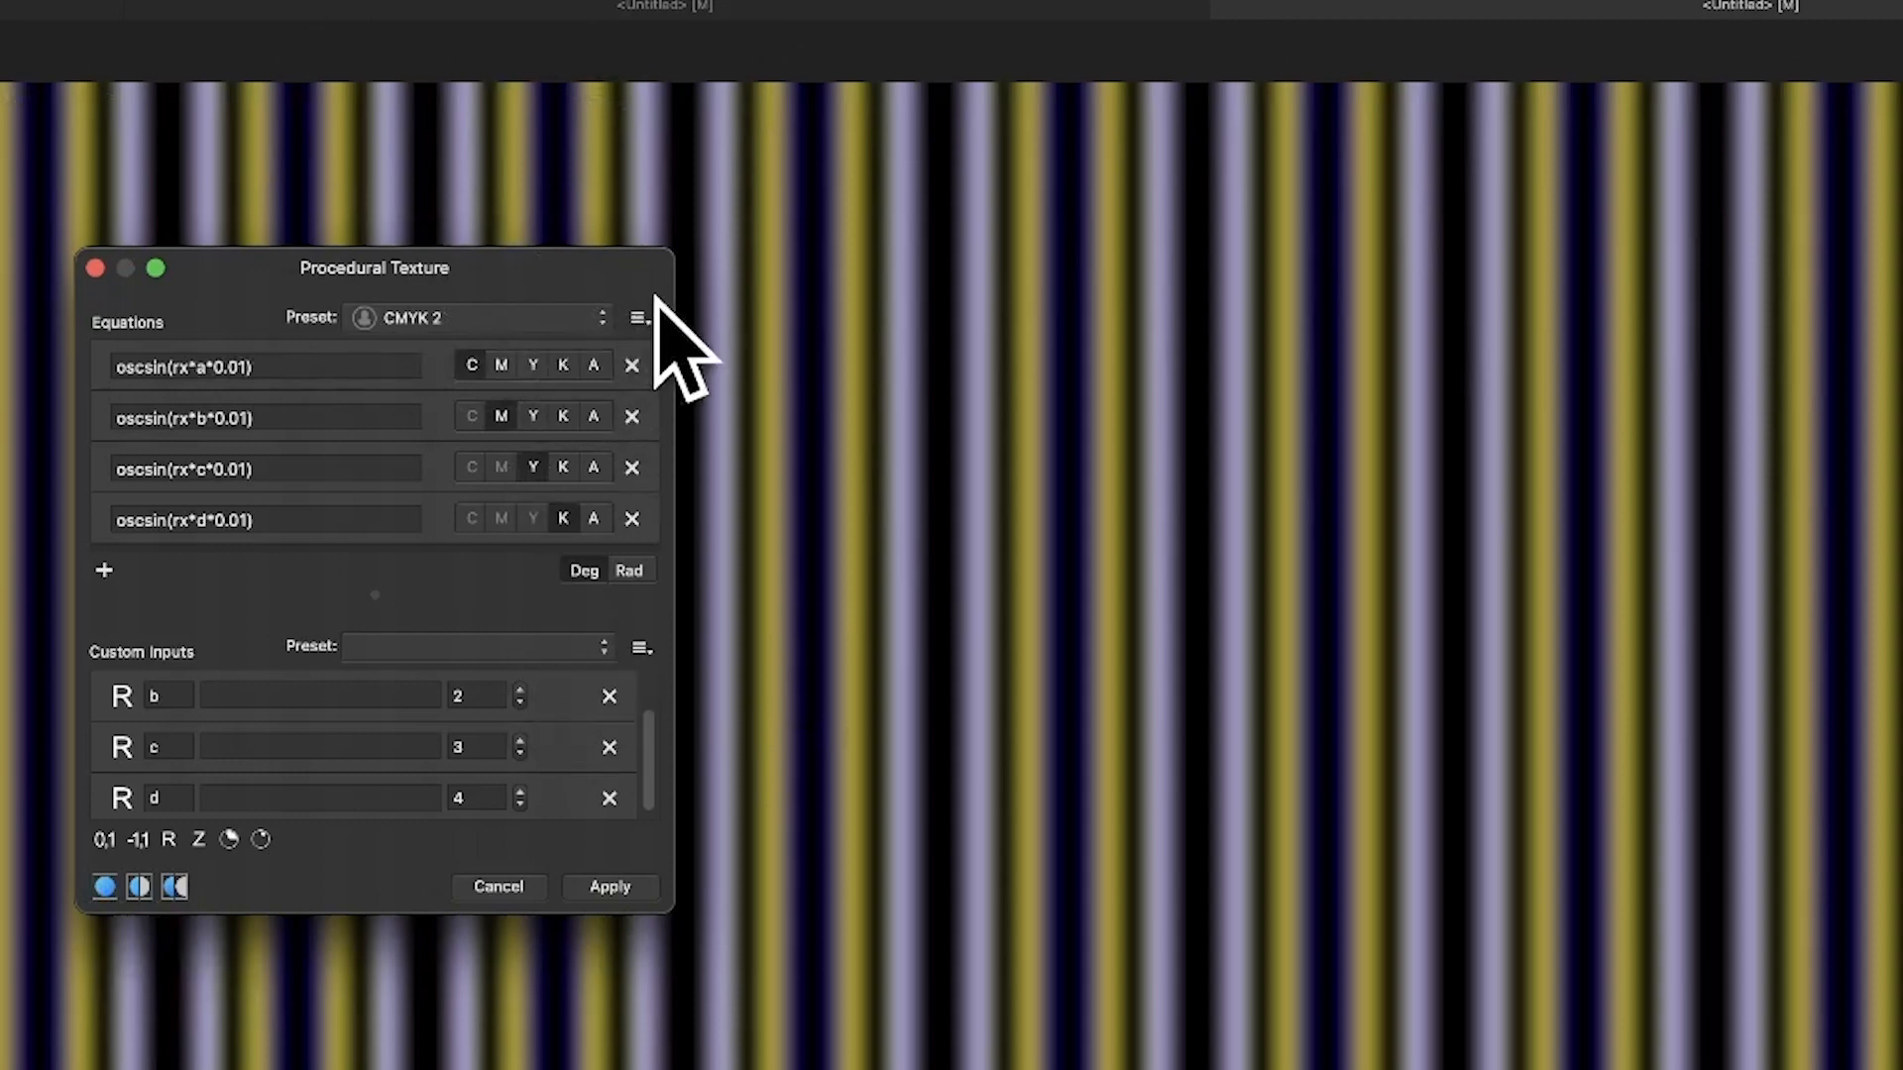
click(638, 317)
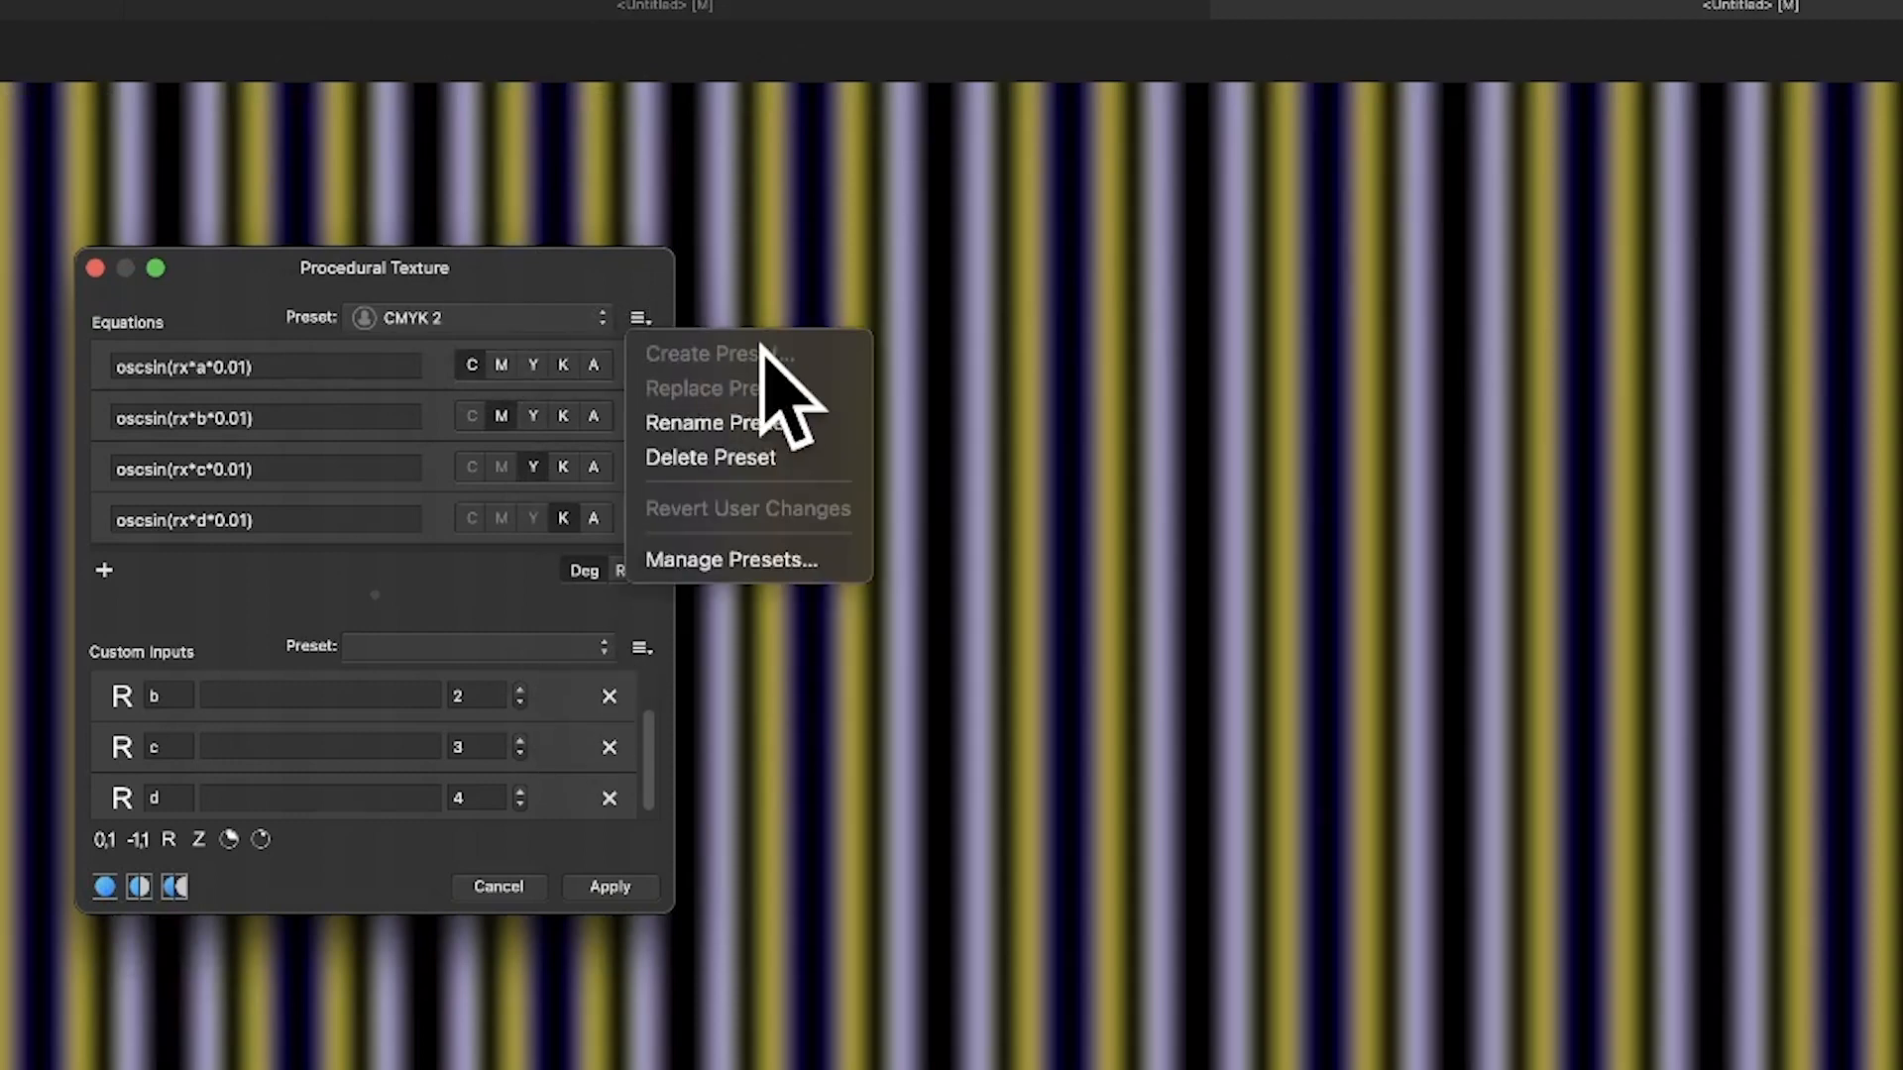
click(622, 255)
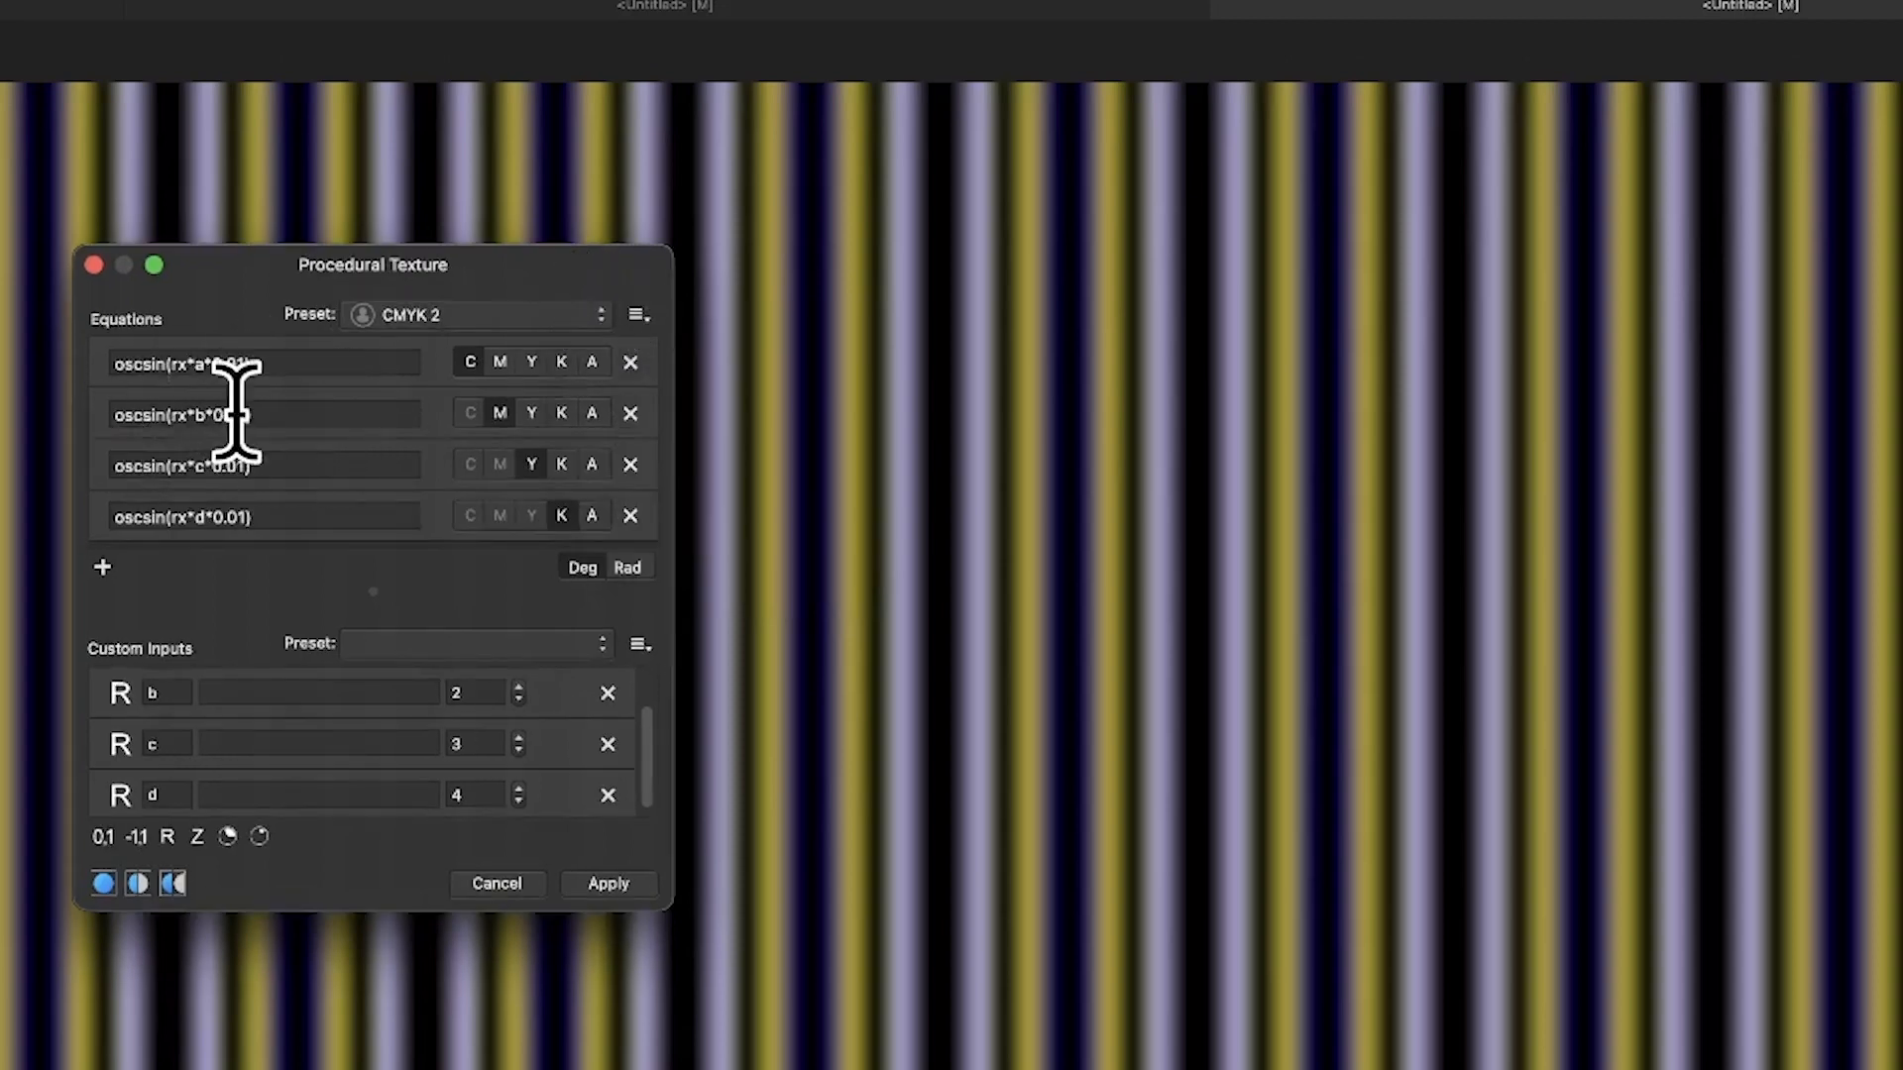
- Widen the Procedural Texture dialog and extend the C equation to oscsin(rx*a*0.01)+oscsin(ry*a*0.01)
click(284, 365)
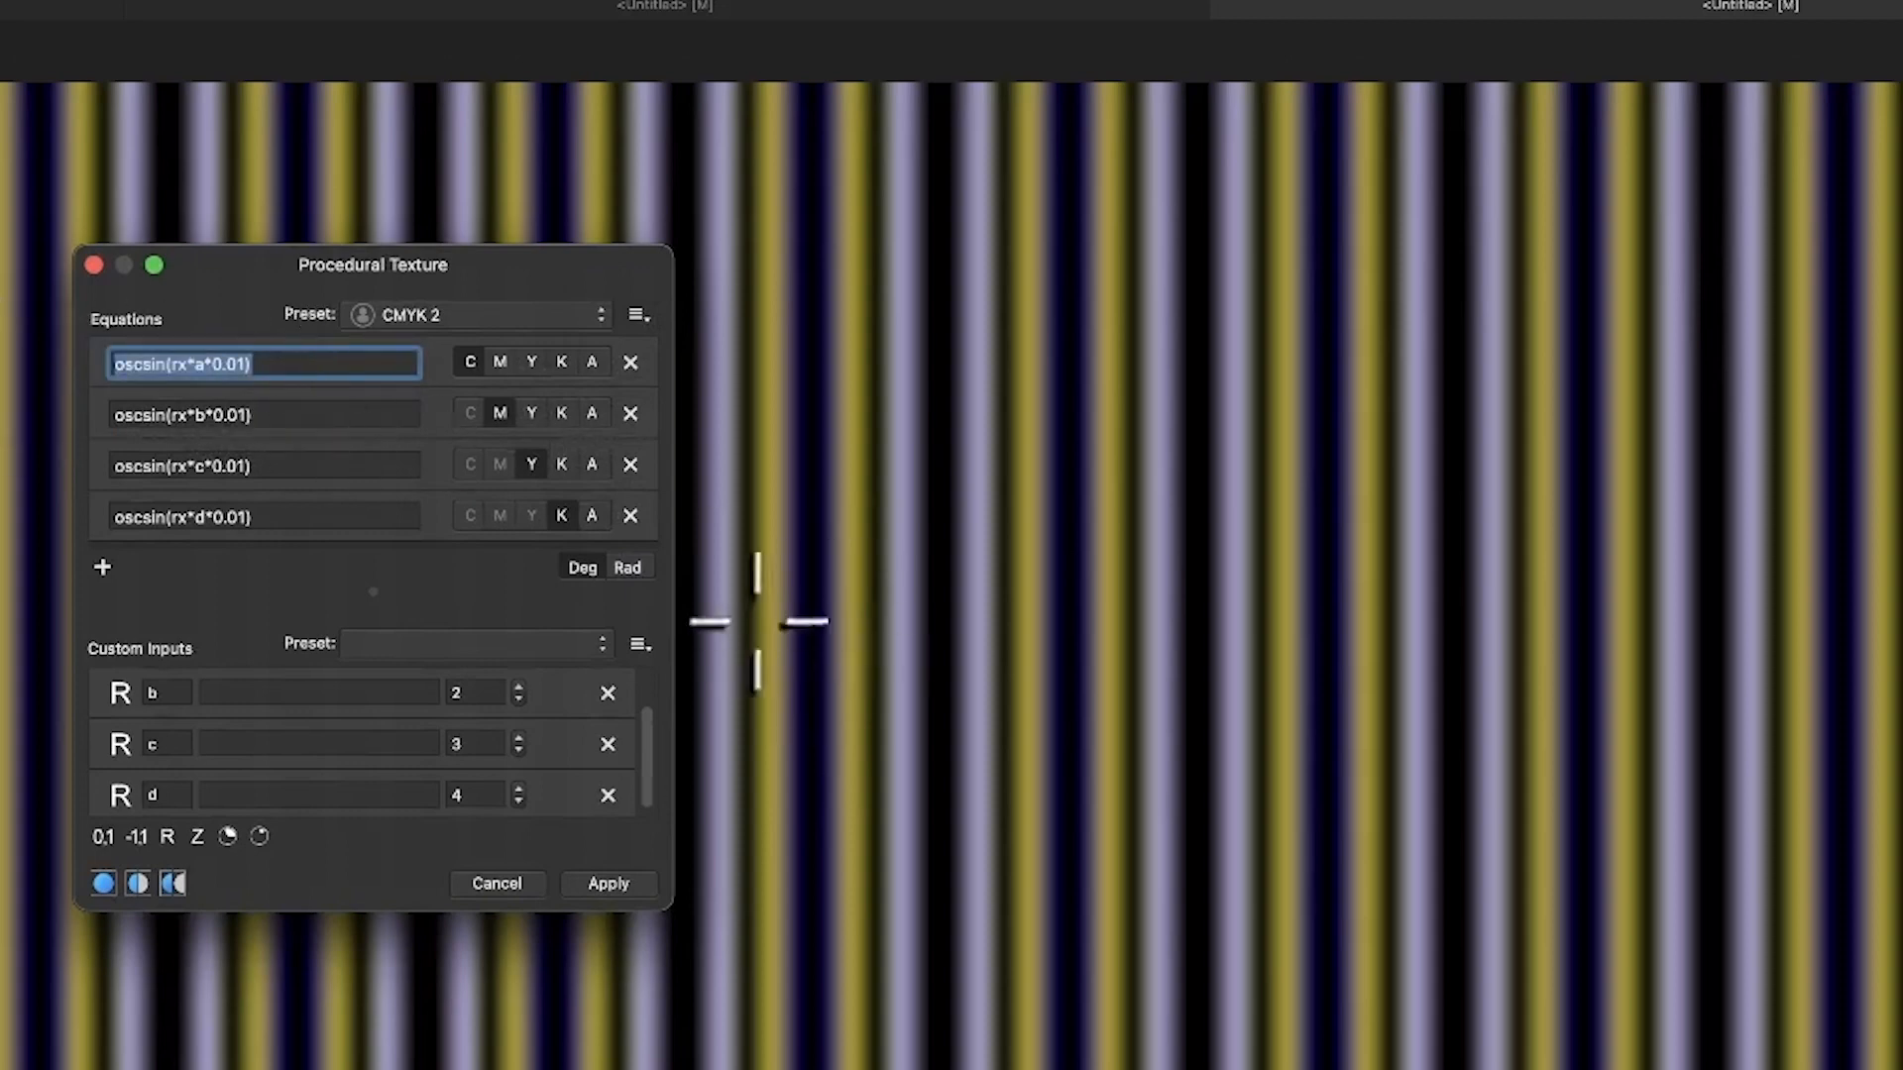
drag(678, 586, 986, 594)
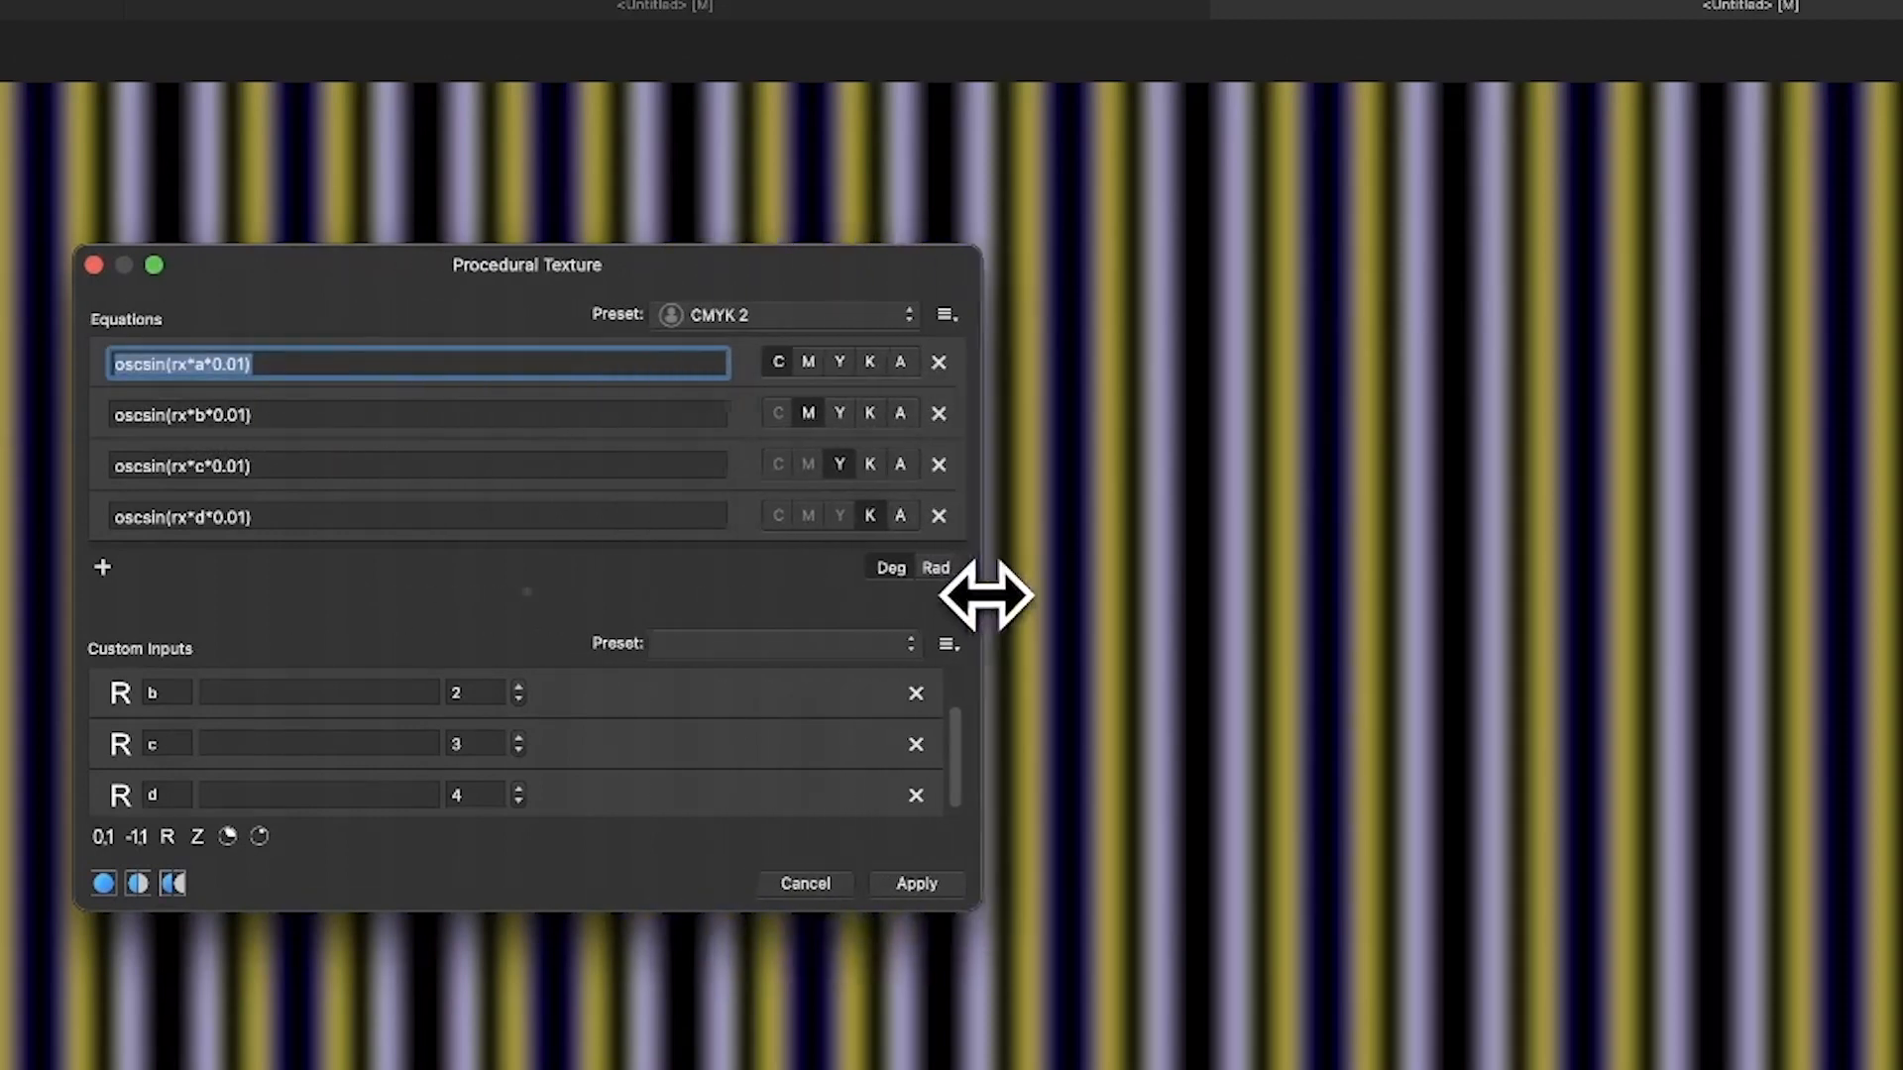
click(395, 363)
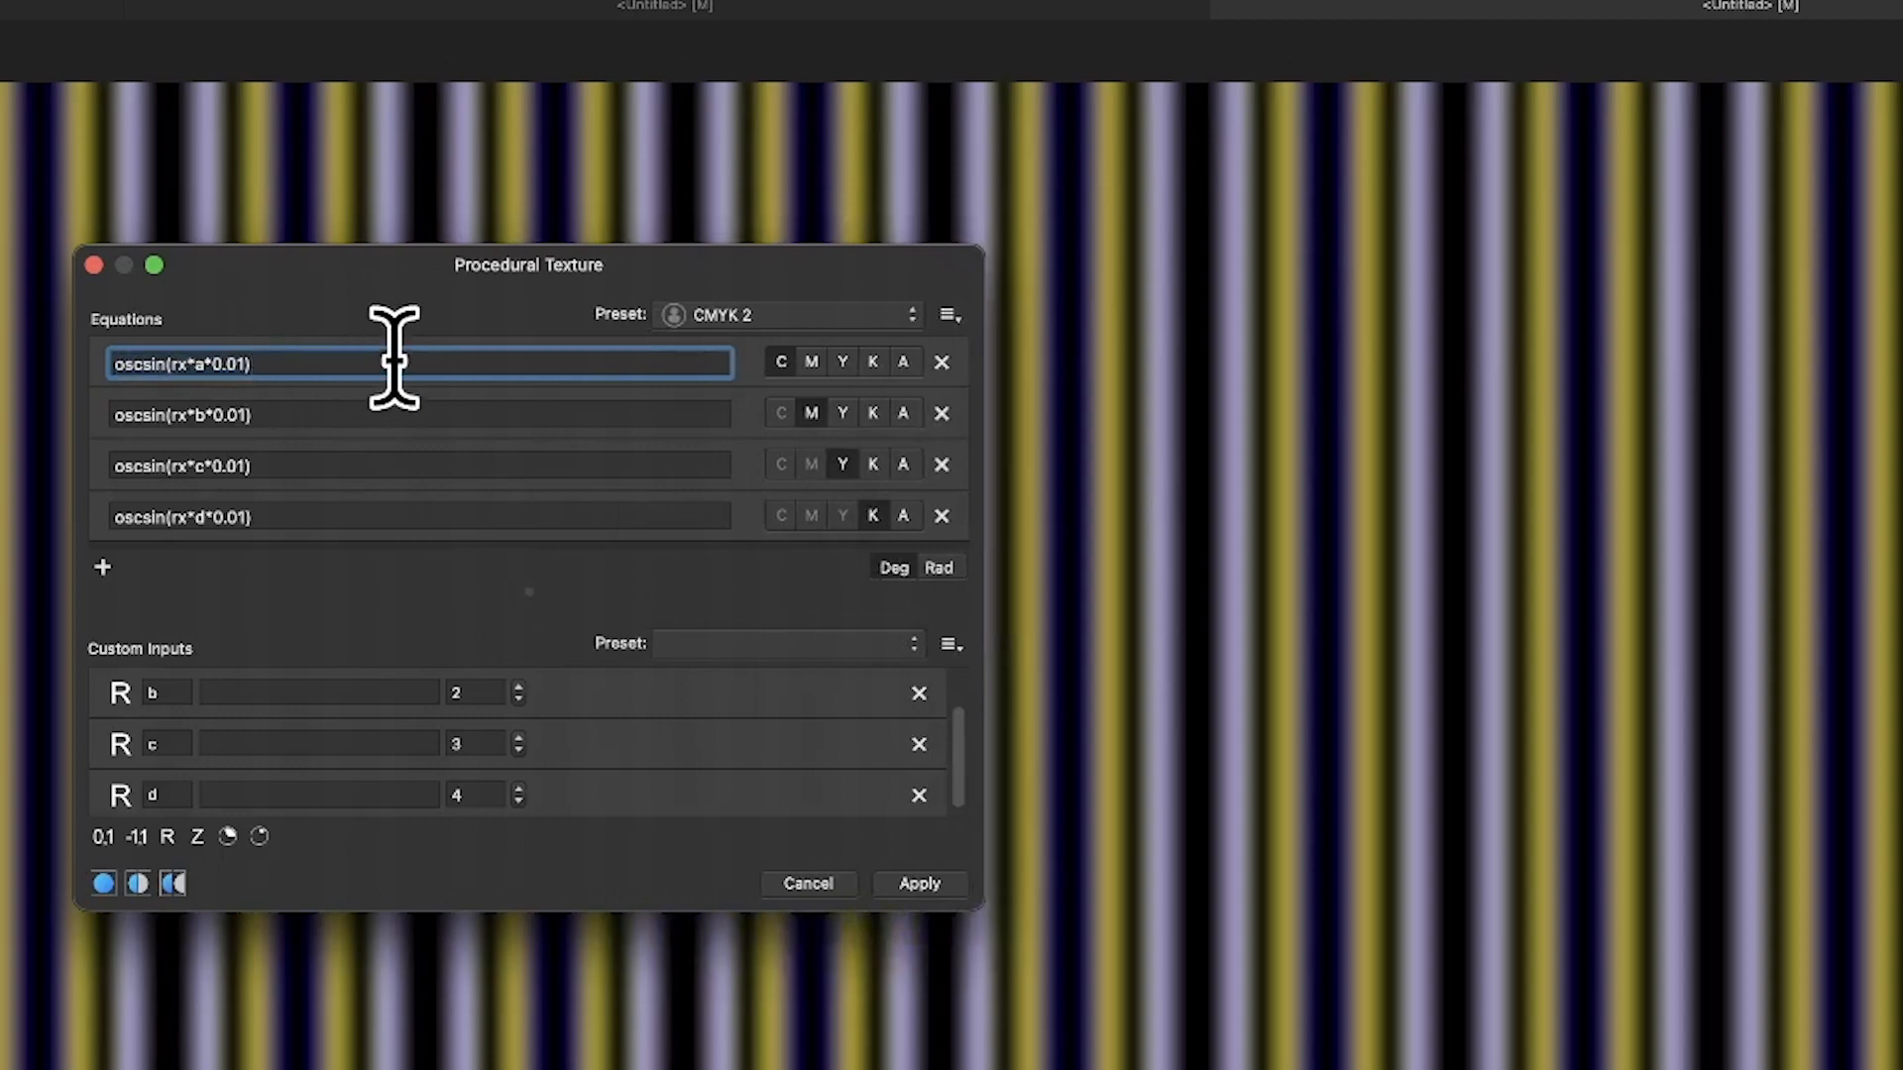
text(+oscsin(ry*a*0.01)
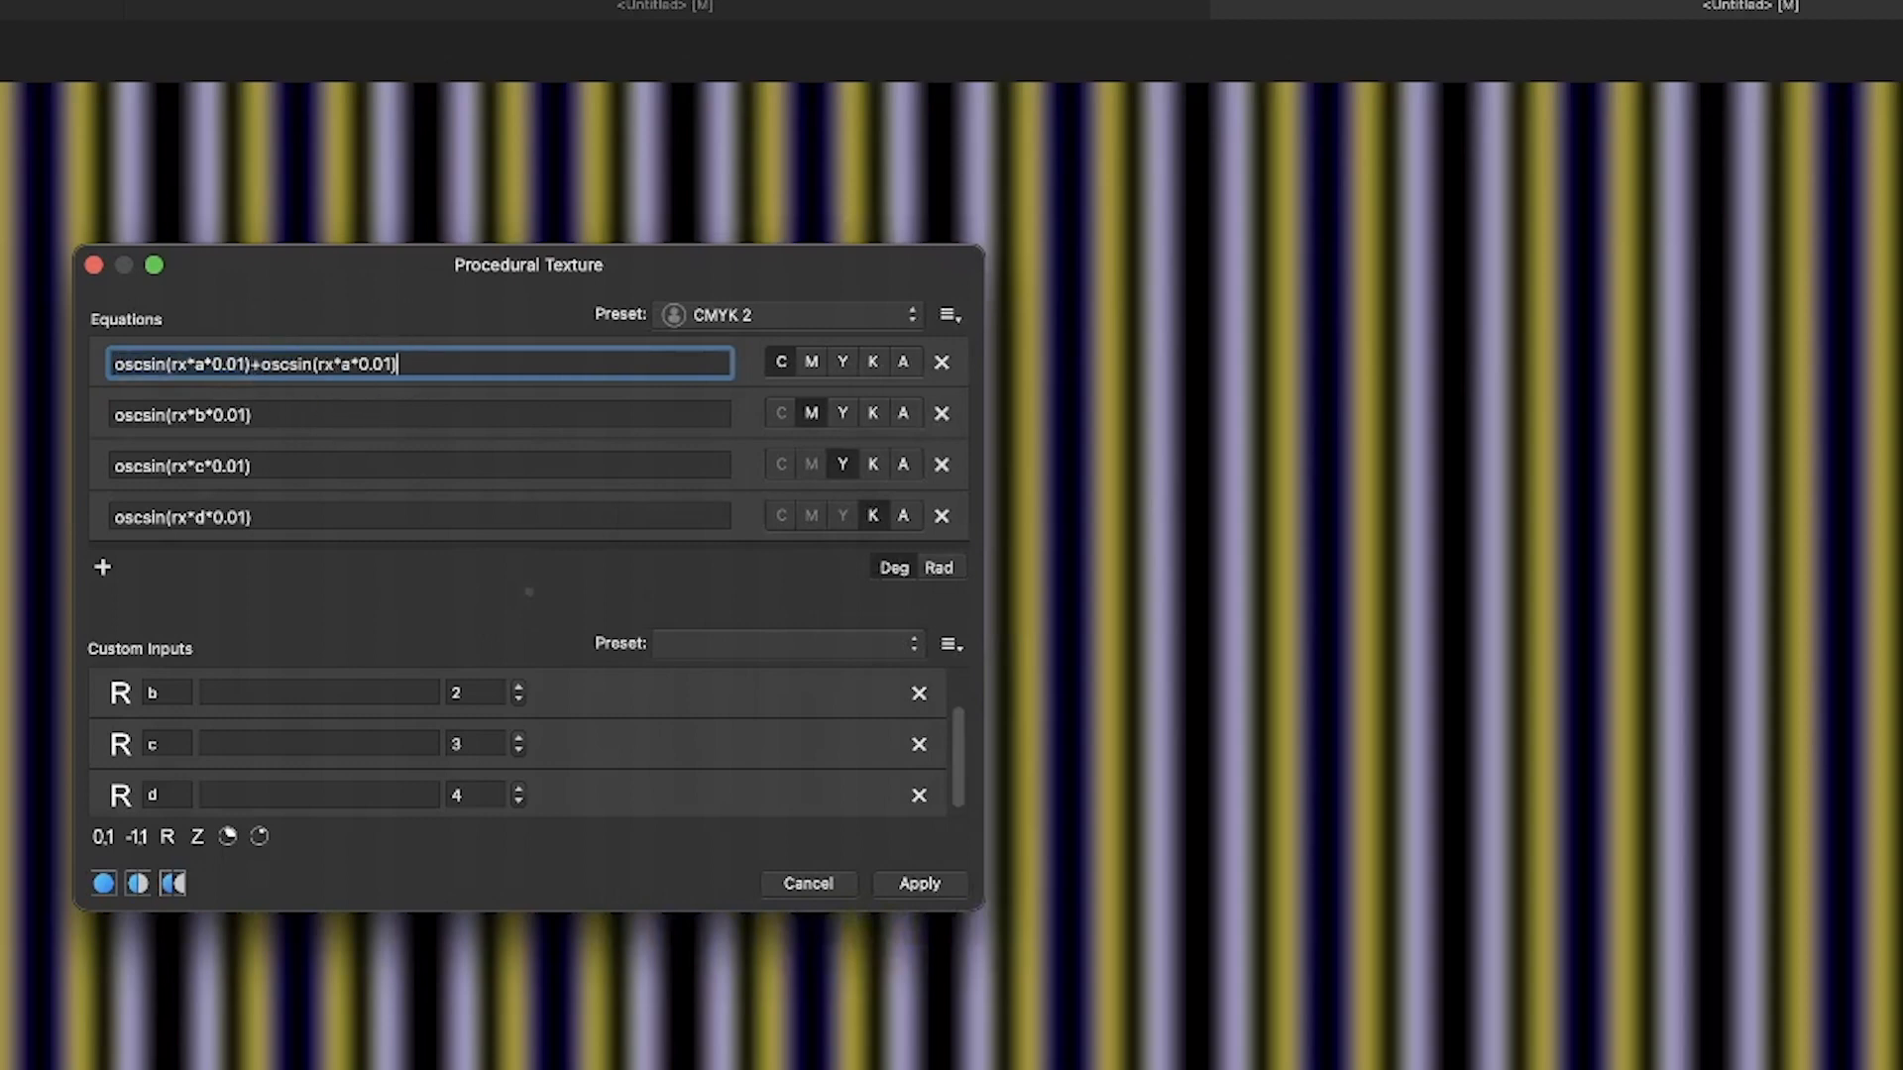
click(334, 364)
key(BackSpace)
text(y)
key(Return)
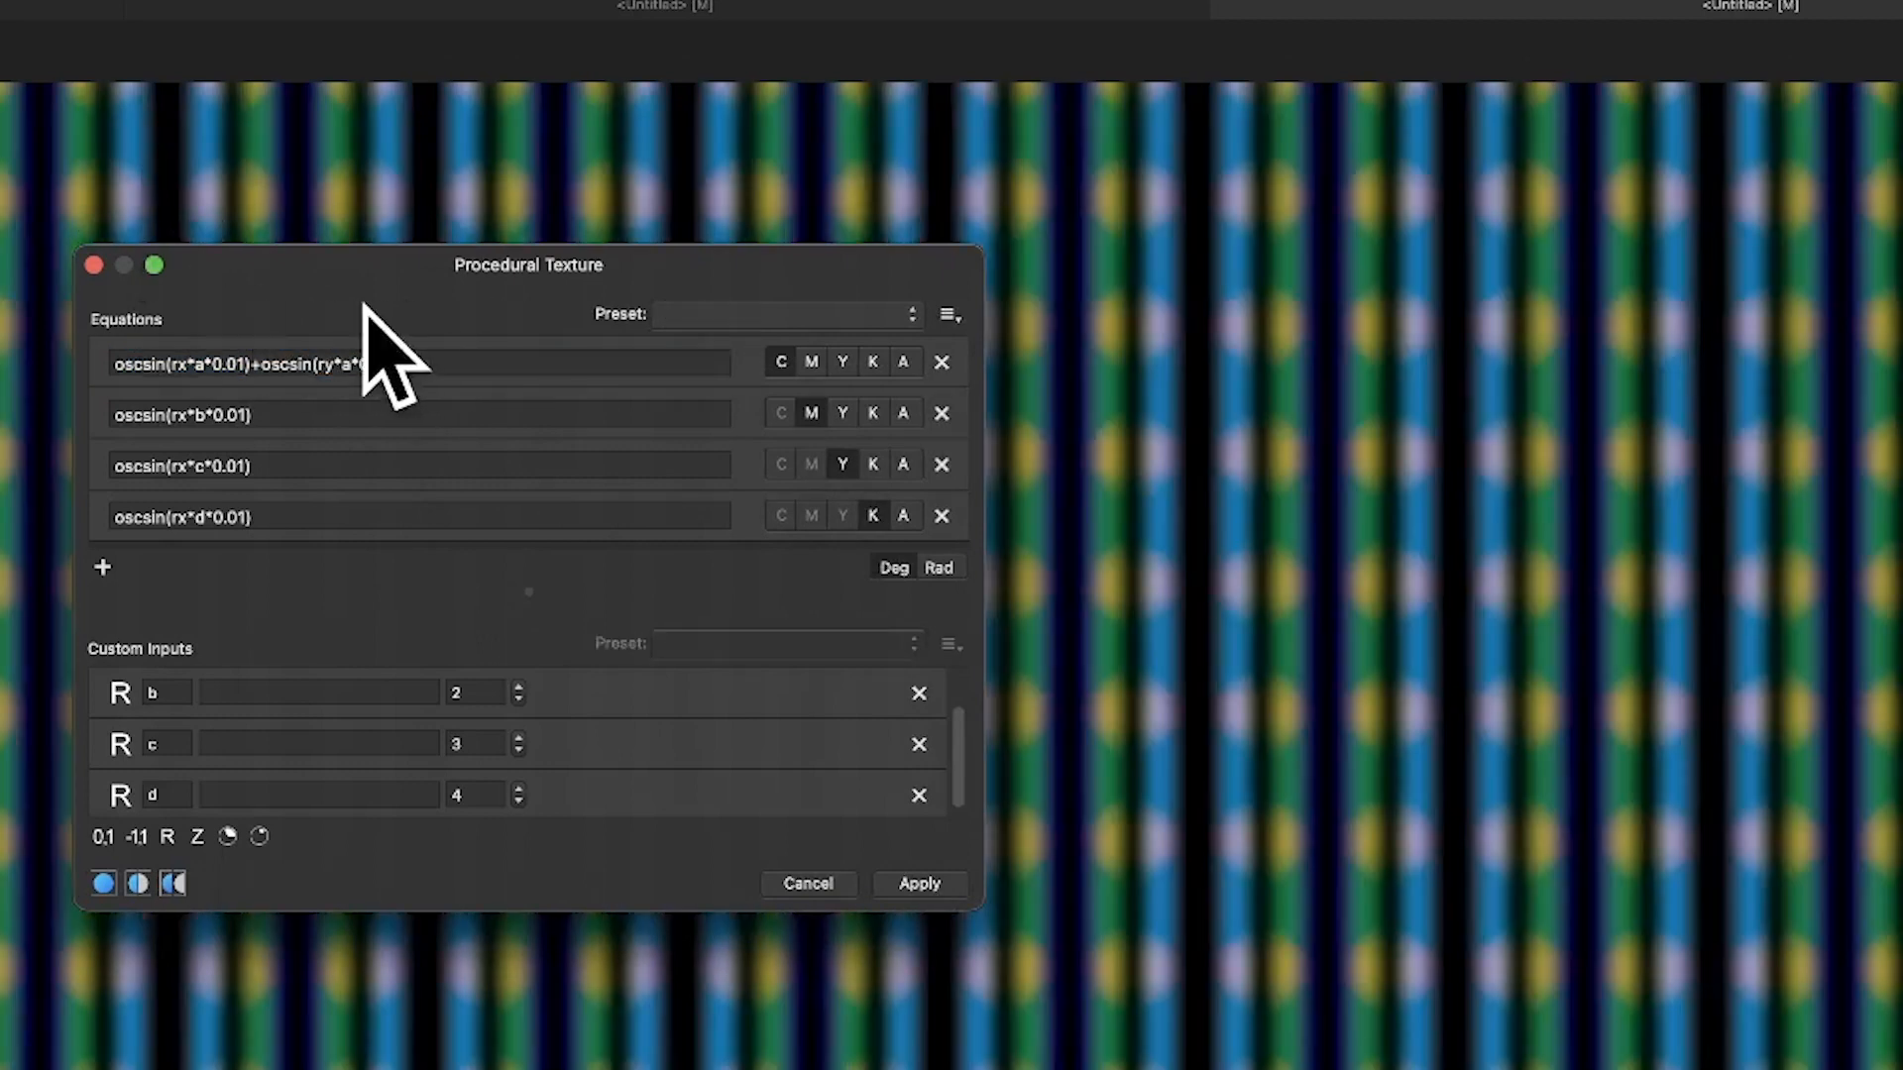
- Copy the C equation into the M equation and change it to oscsin(rx*b*0.01)+oscsin(ry*b*0.01)
drag(424, 369, 43, 340)
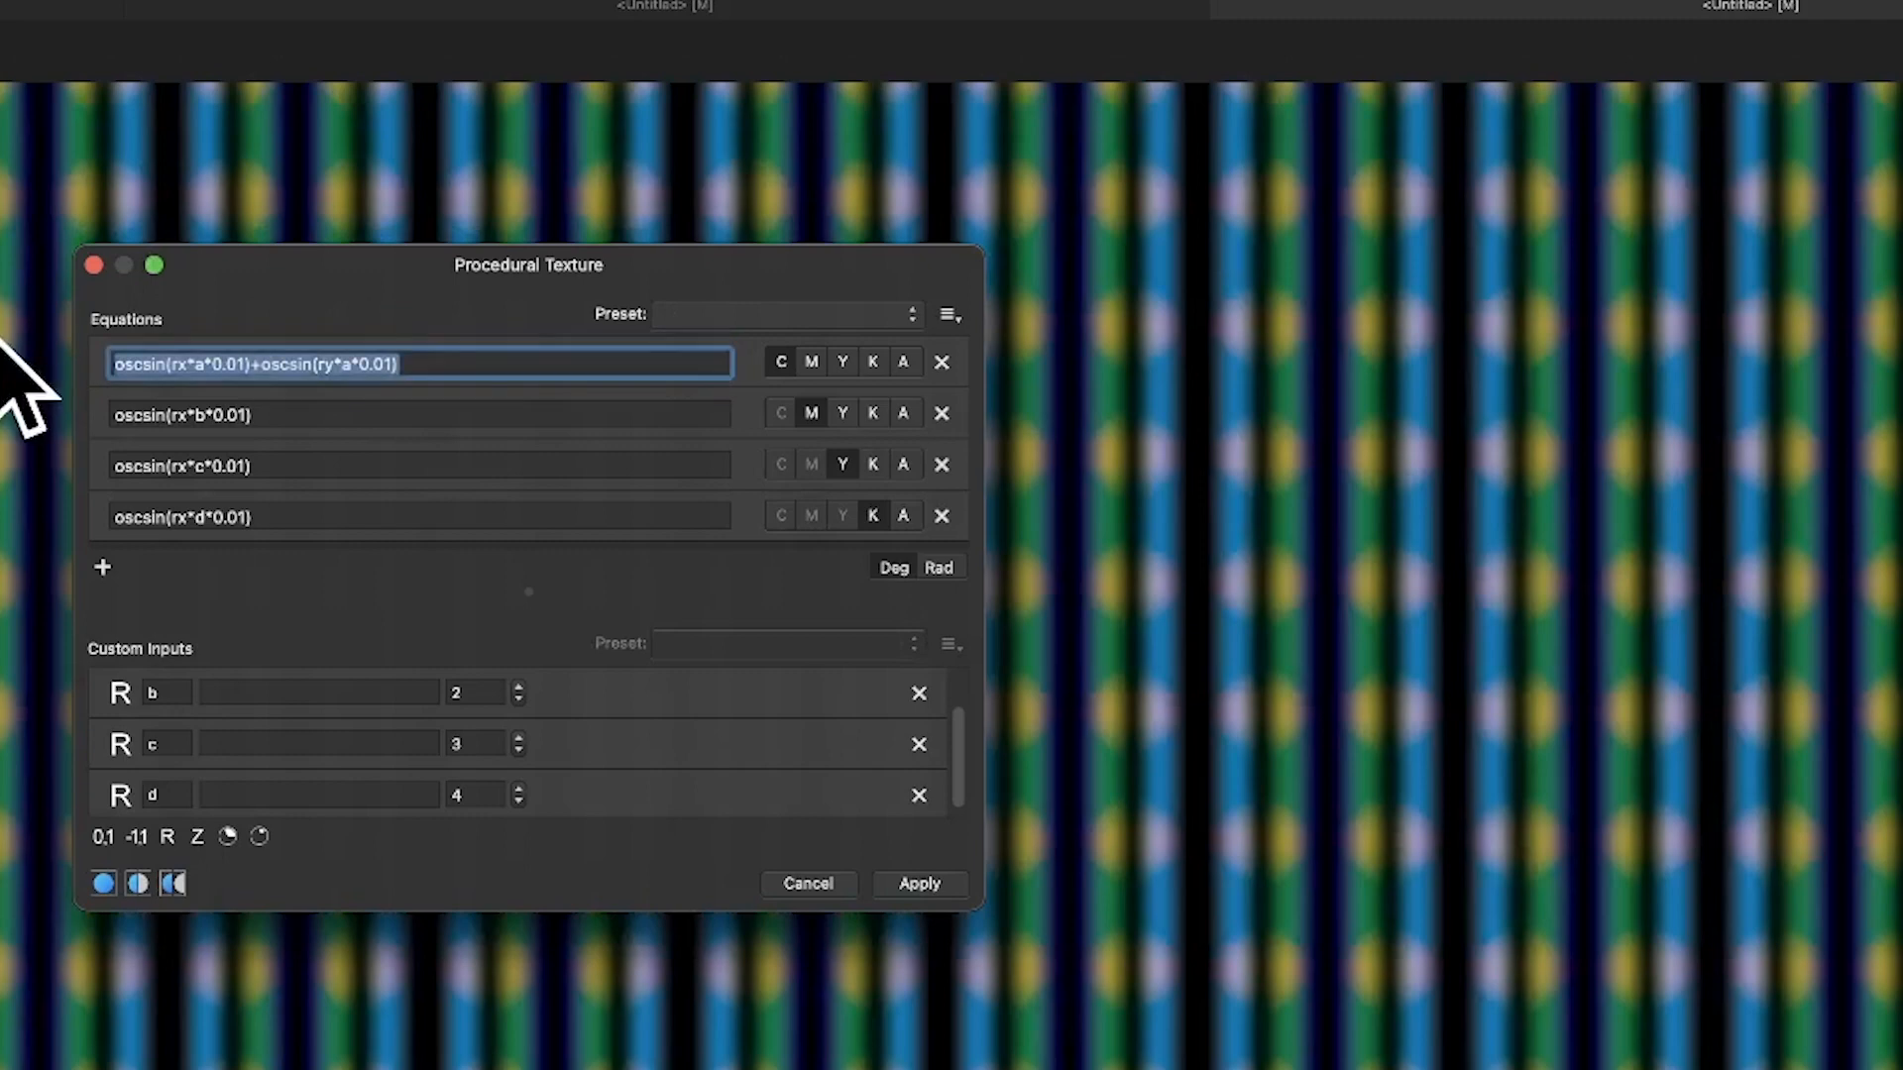
key(super+c)
drag(297, 411, 76, 396)
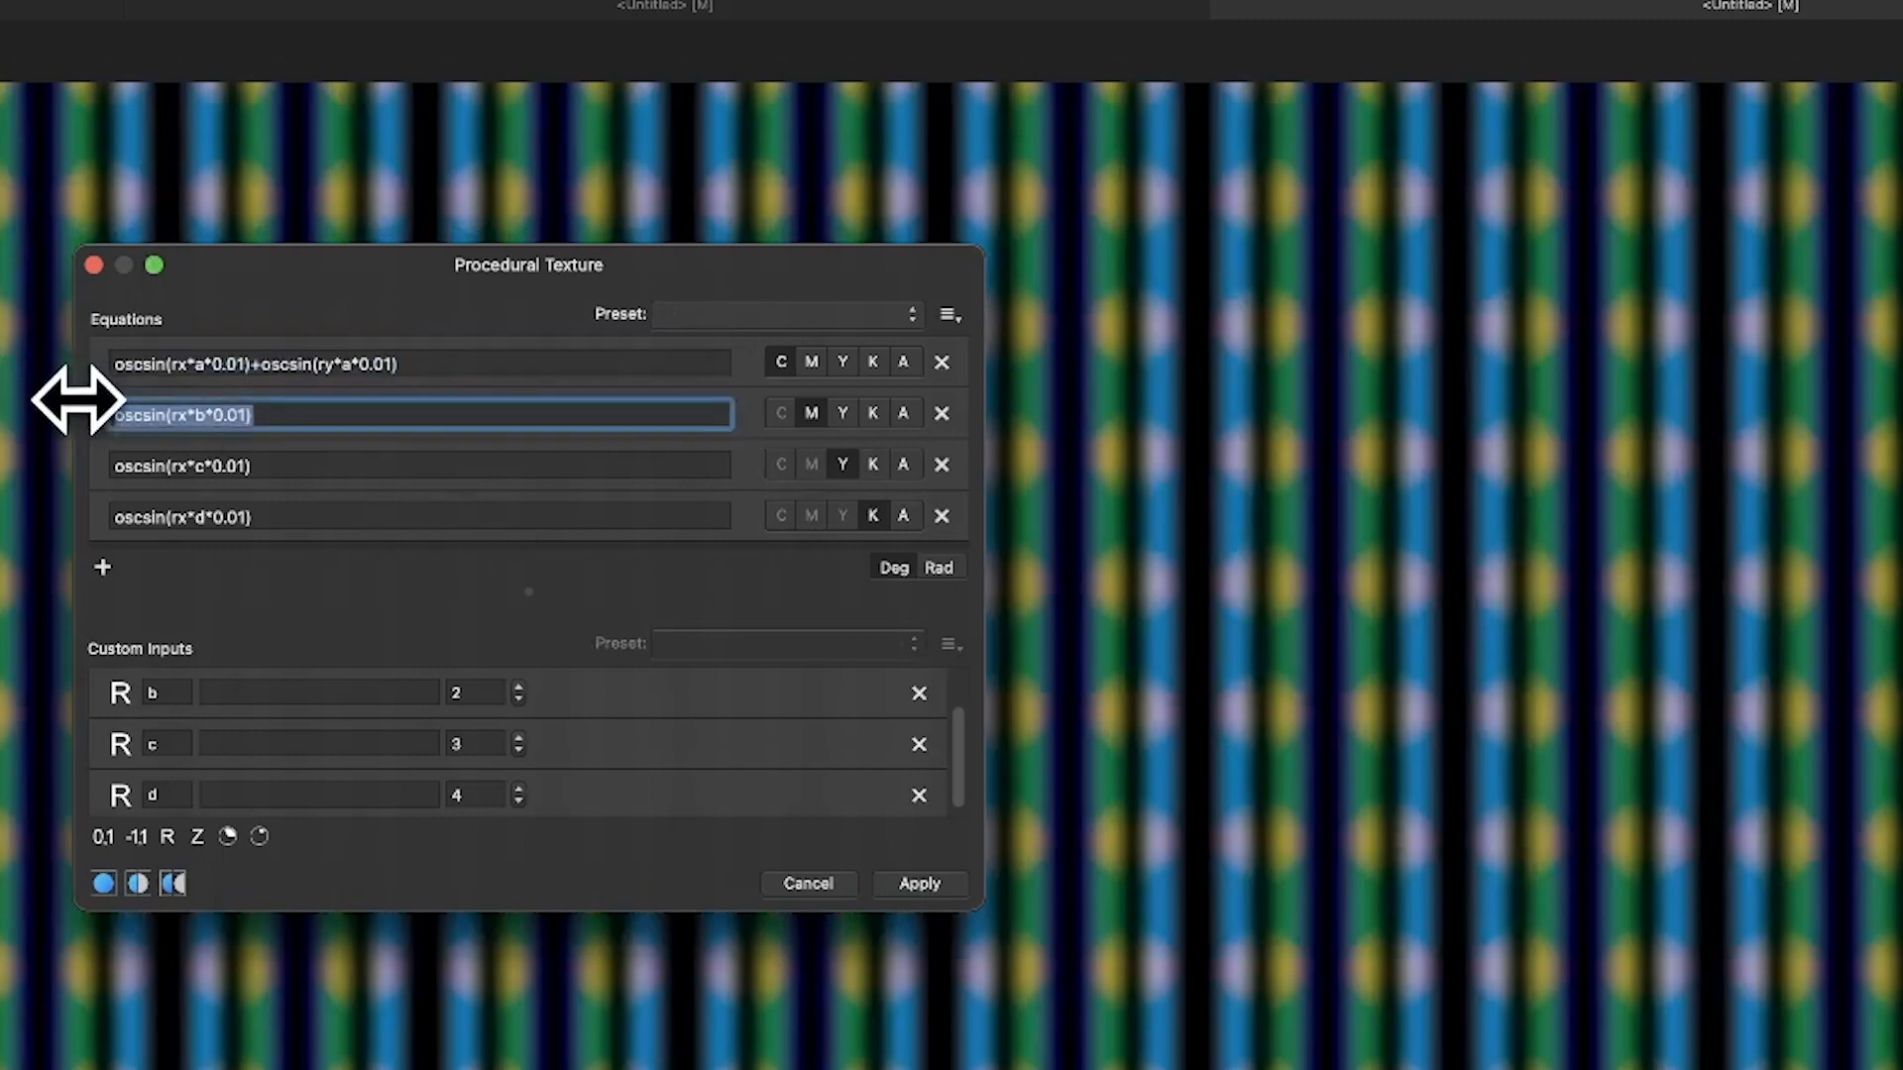
key(super+v)
click(203, 414)
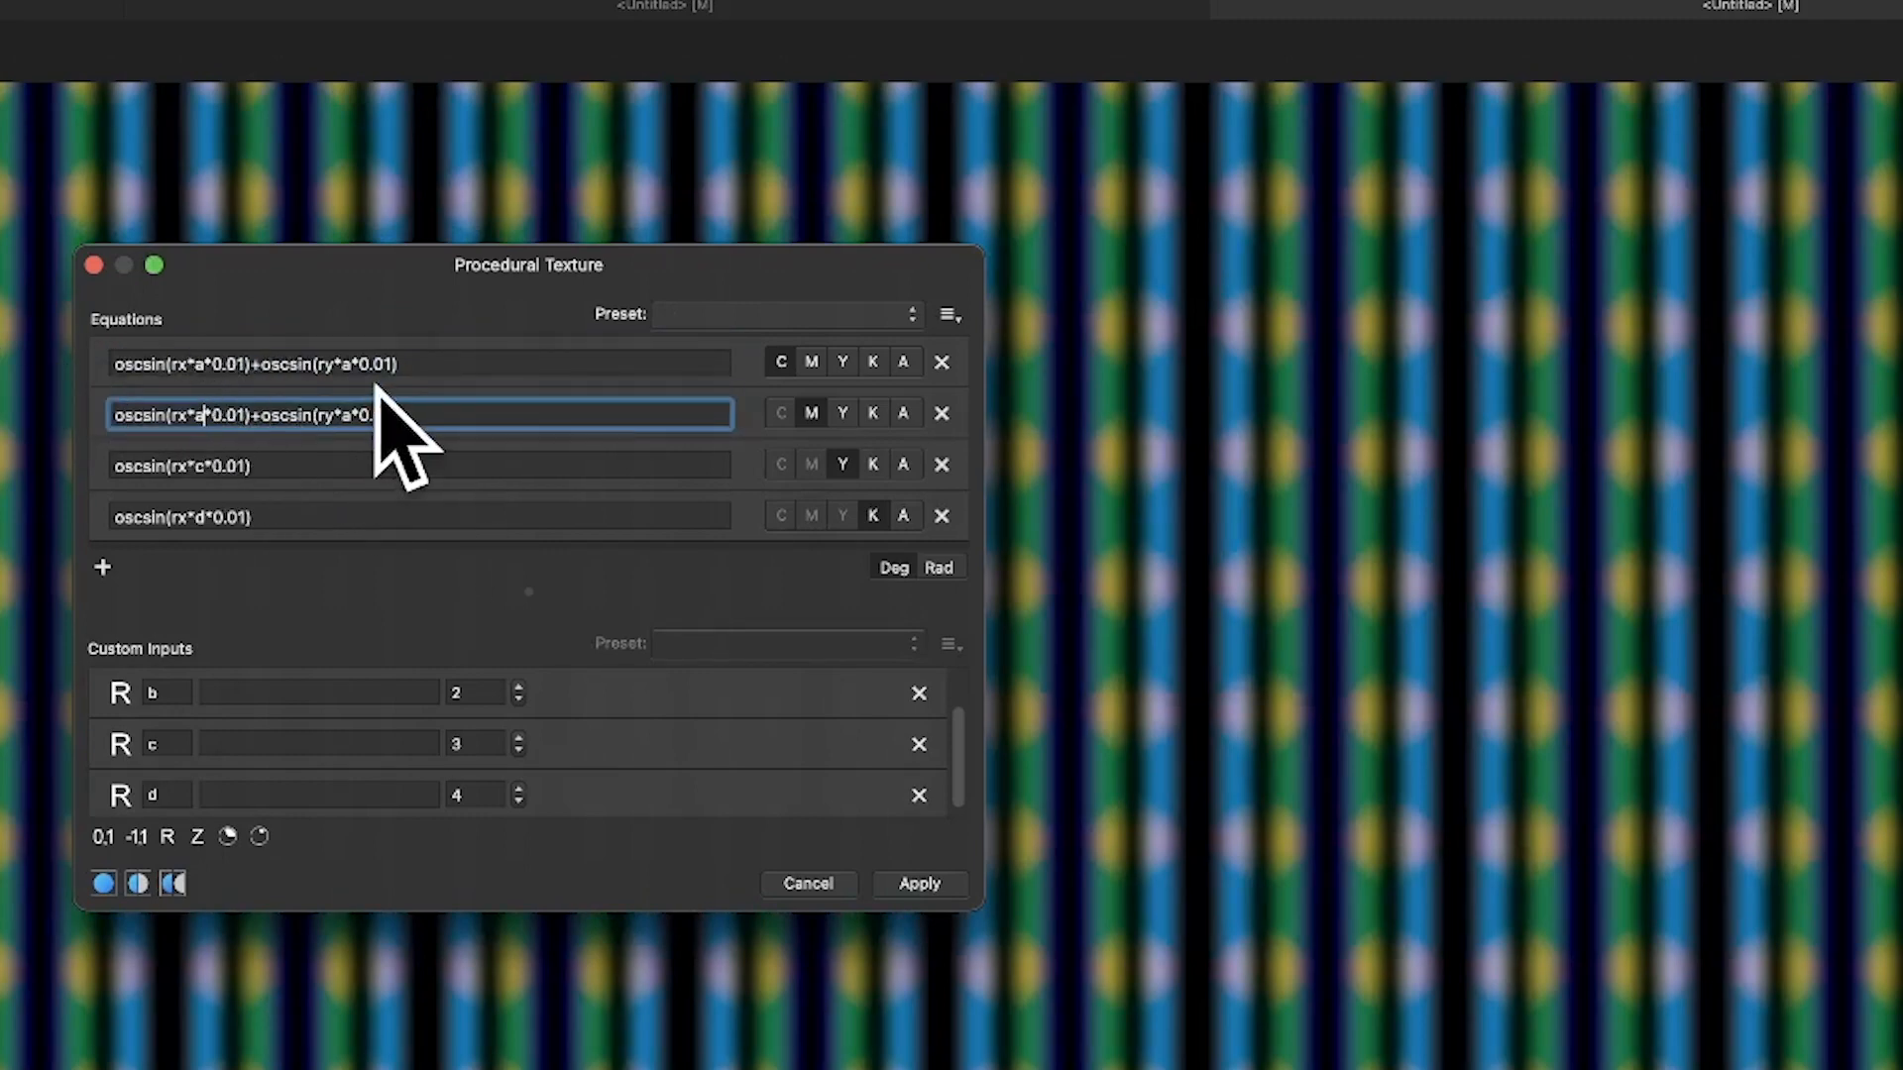
key(BackSpace)
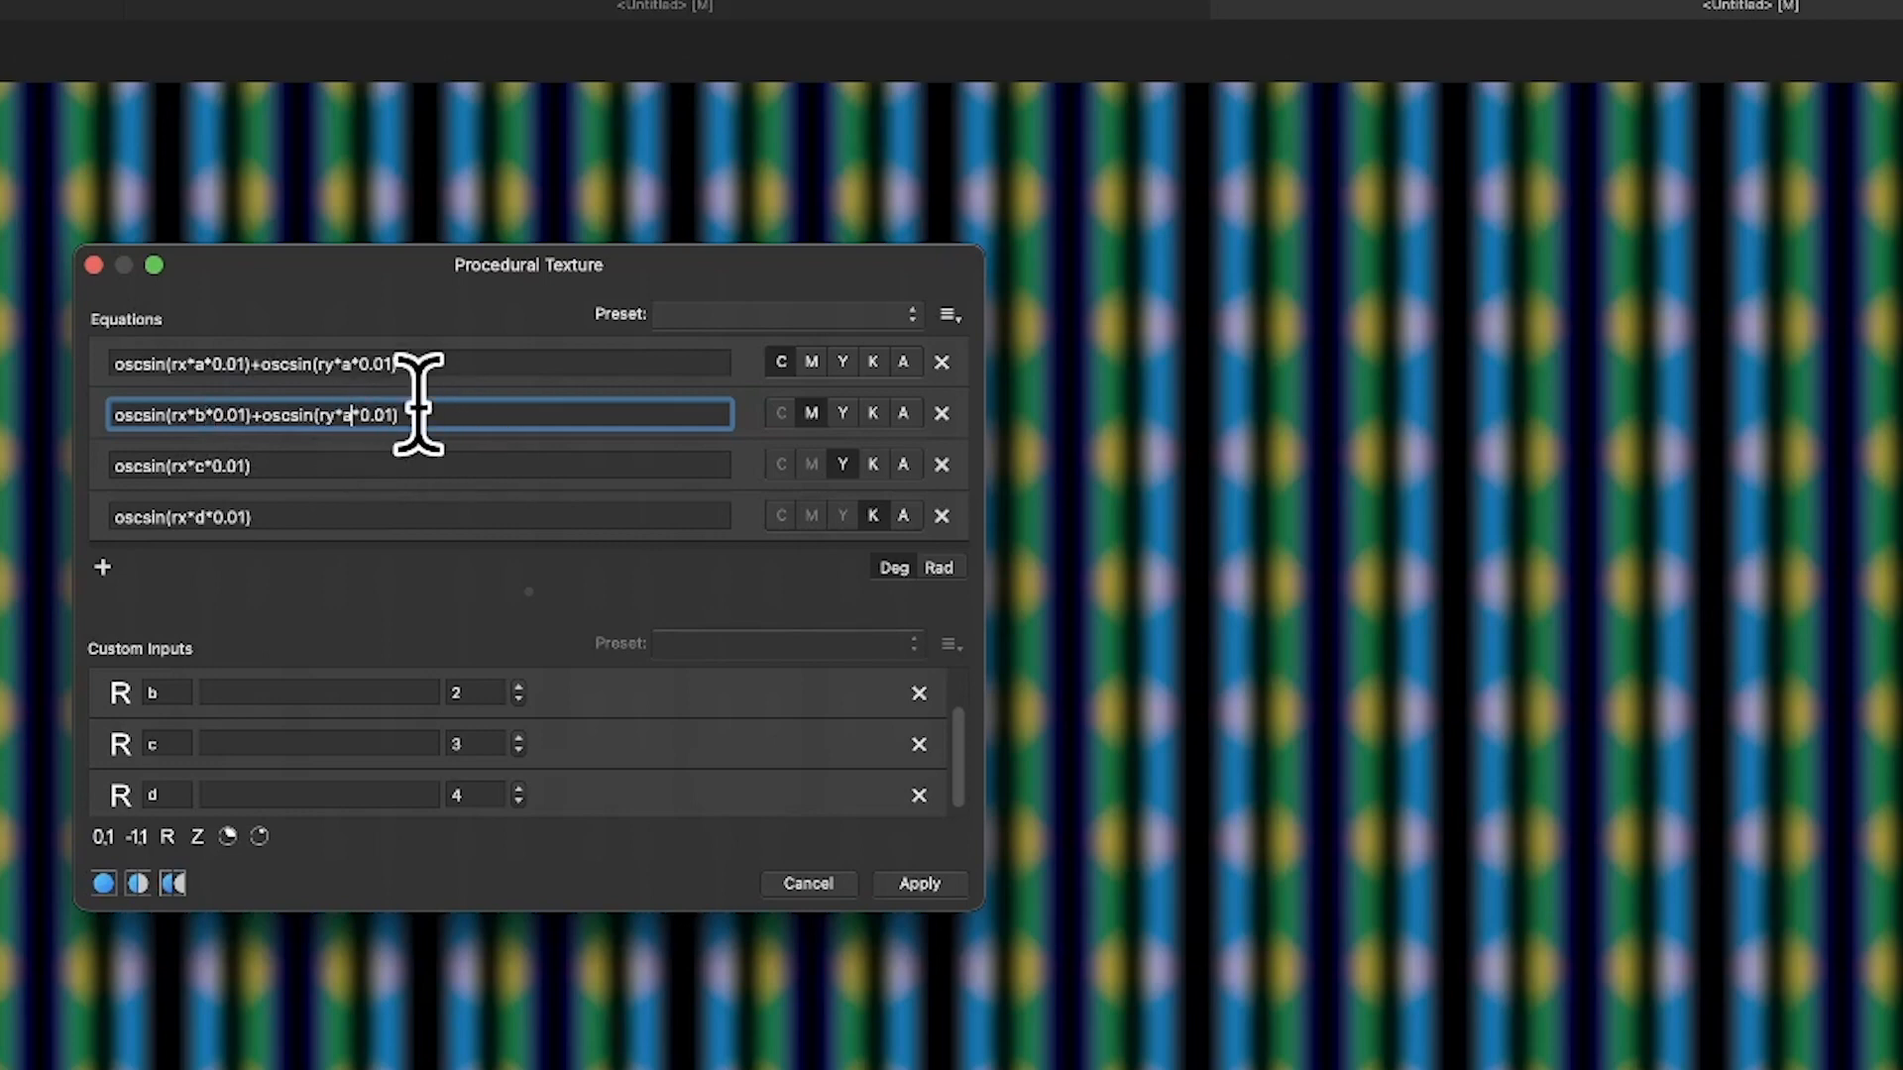
key(BackSpace)
text(b)
key(Return)
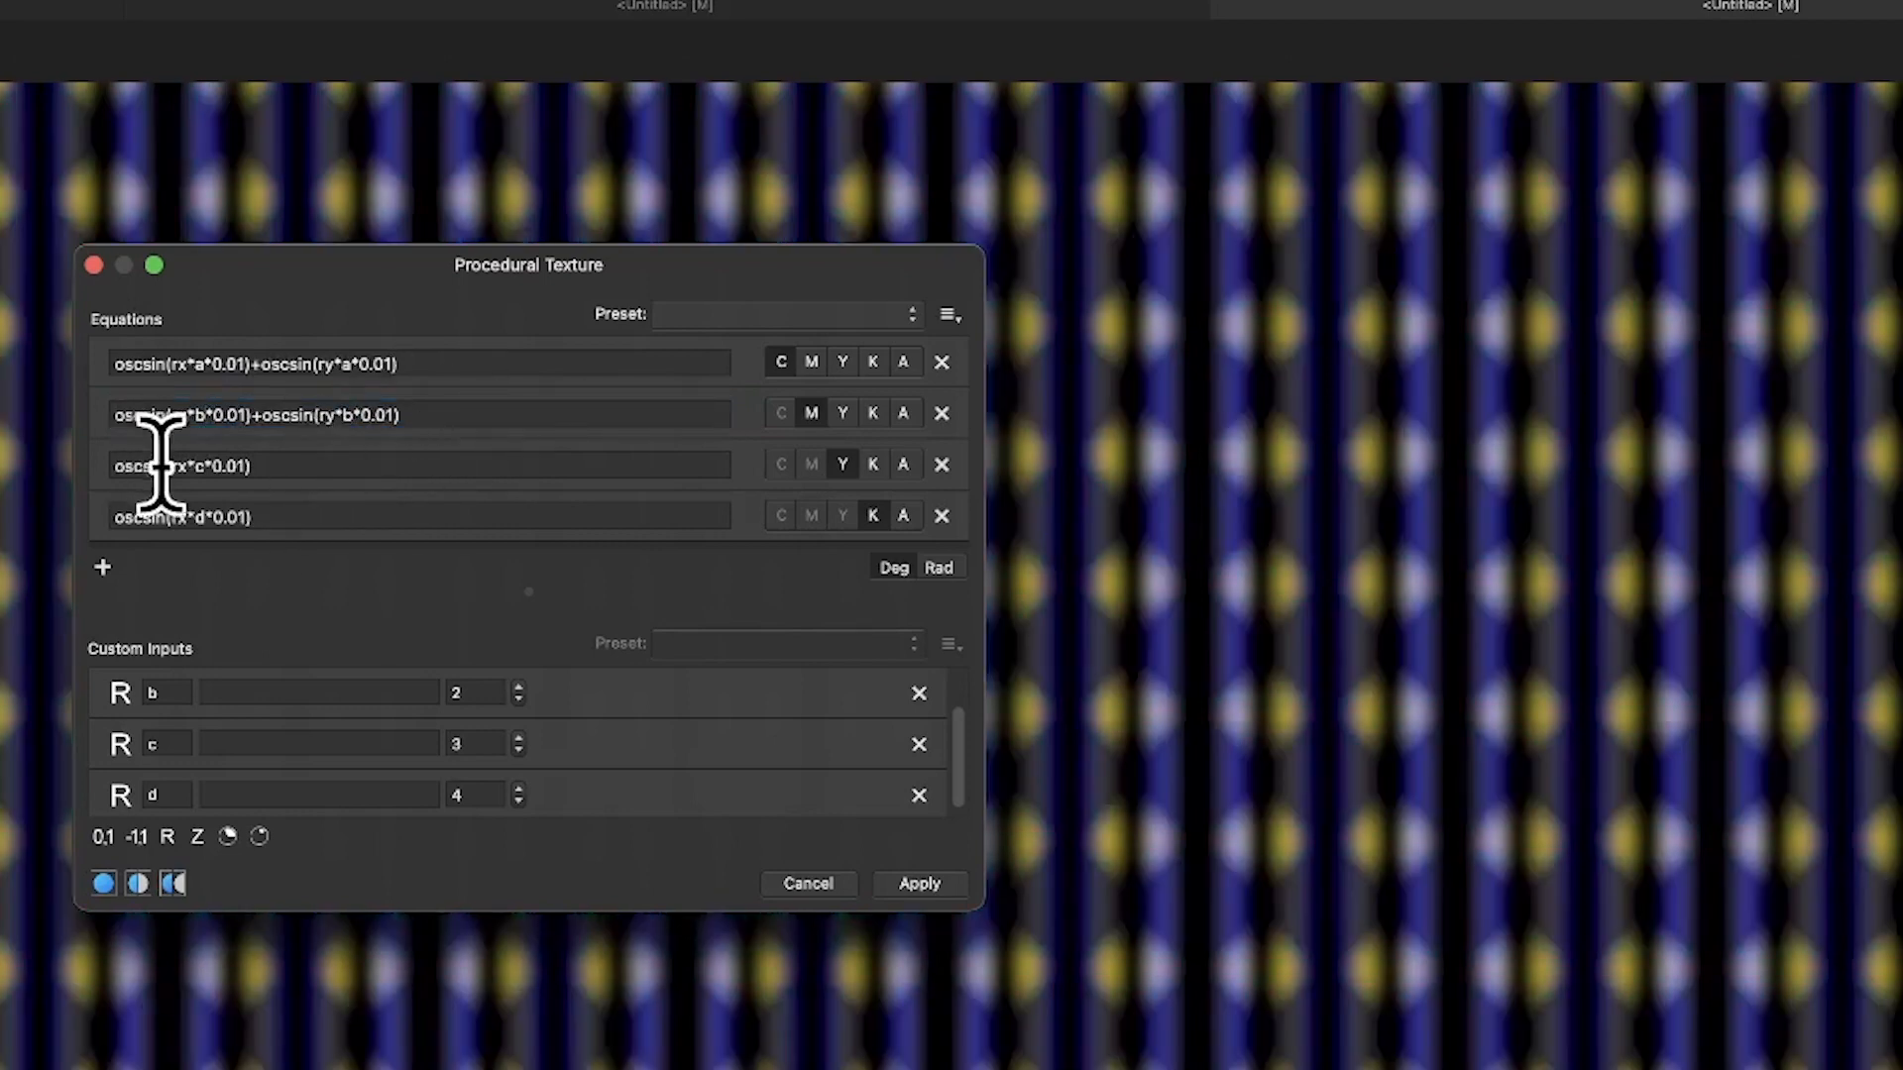
- Replace the Y equation with the copied one, using variable c: oscsin(rx*c*0.01)+oscsin(ry*c*0.01)
click(249, 466)
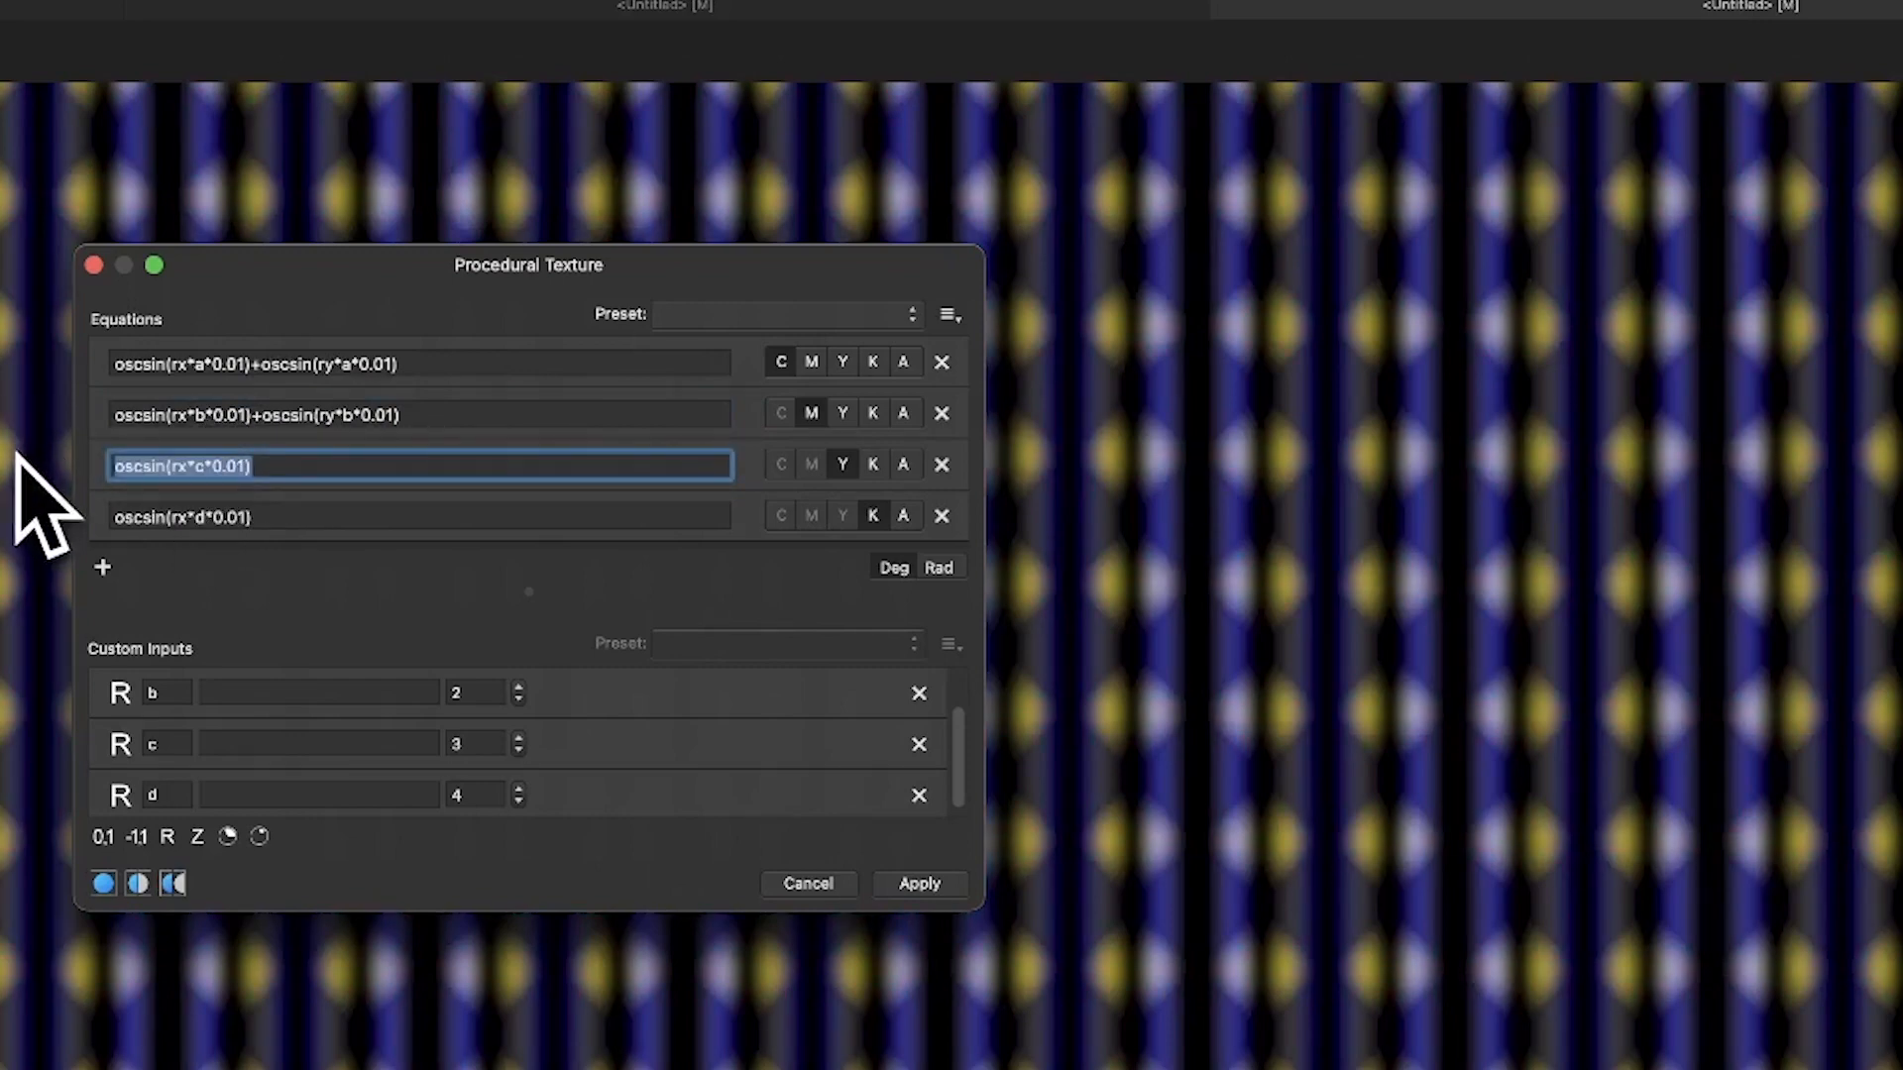
key(super+v)
click(206, 466)
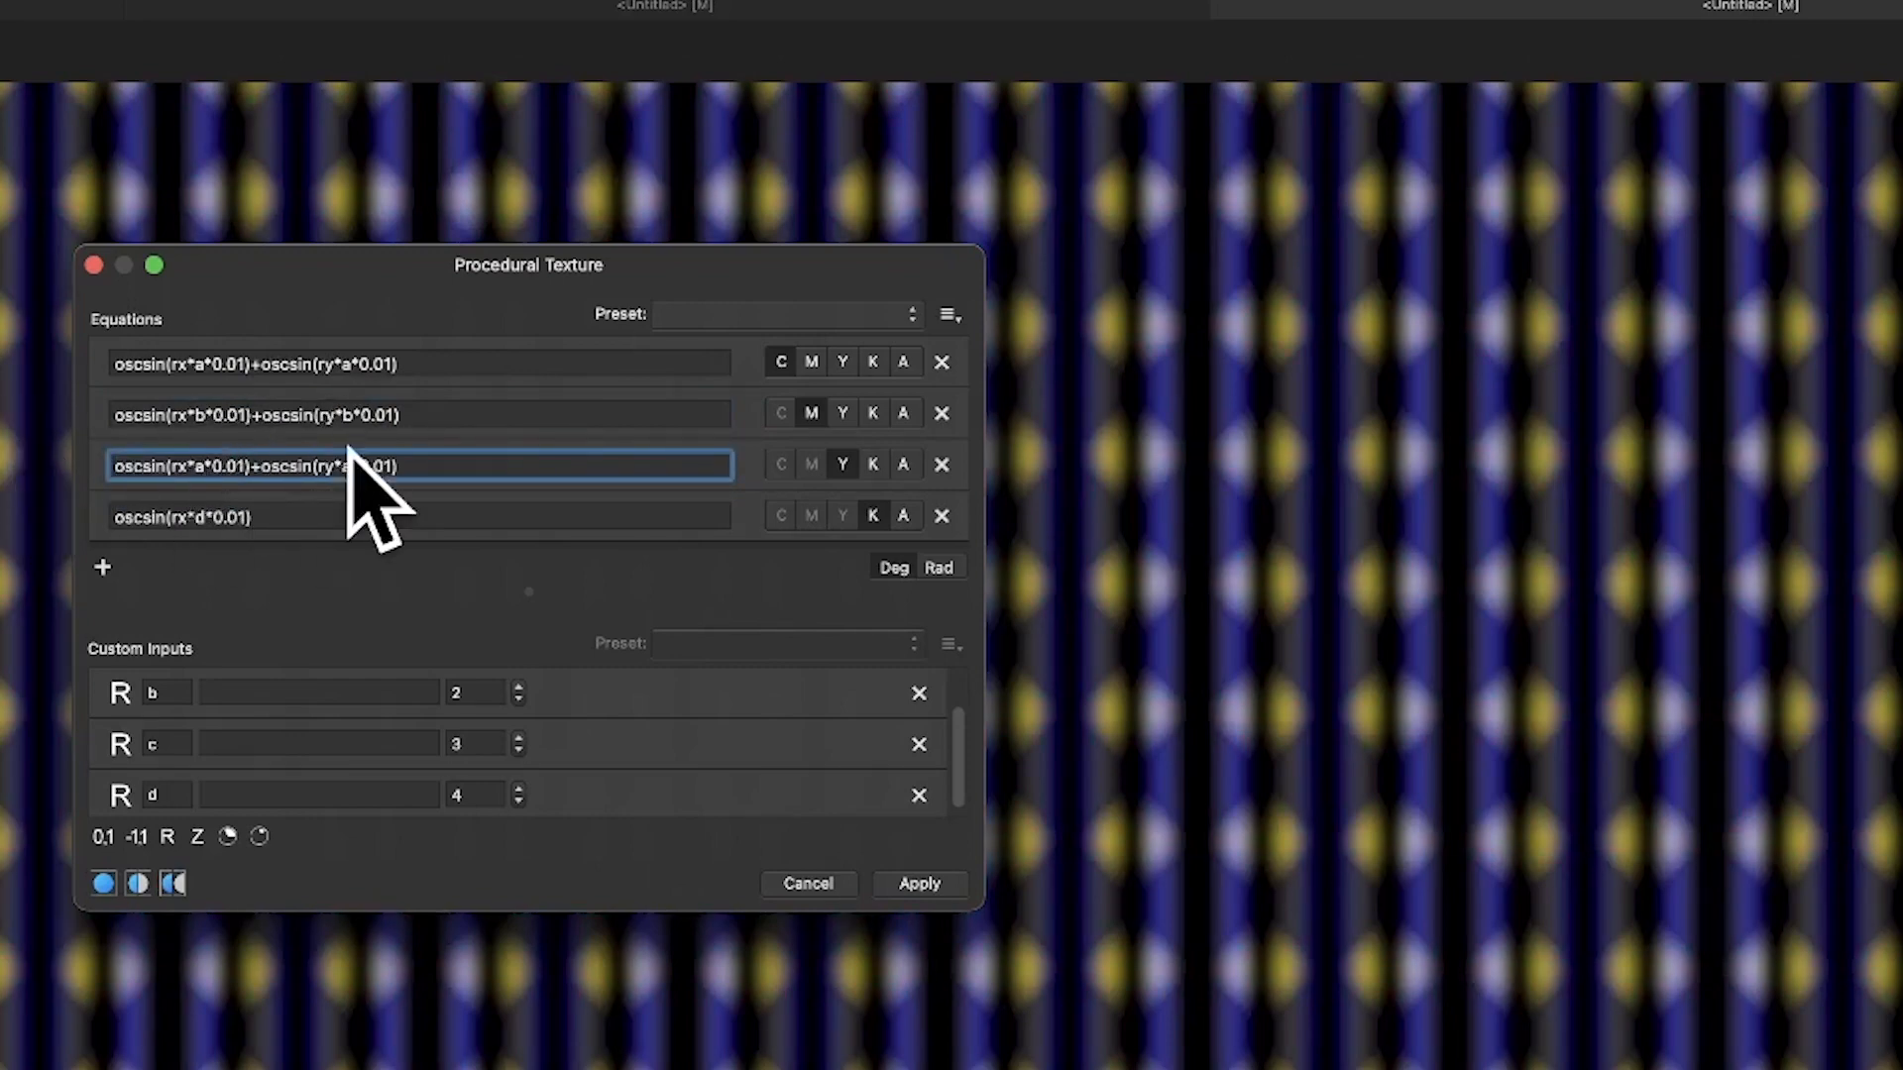
key(BackSpace)
text(c)
click(353, 466)
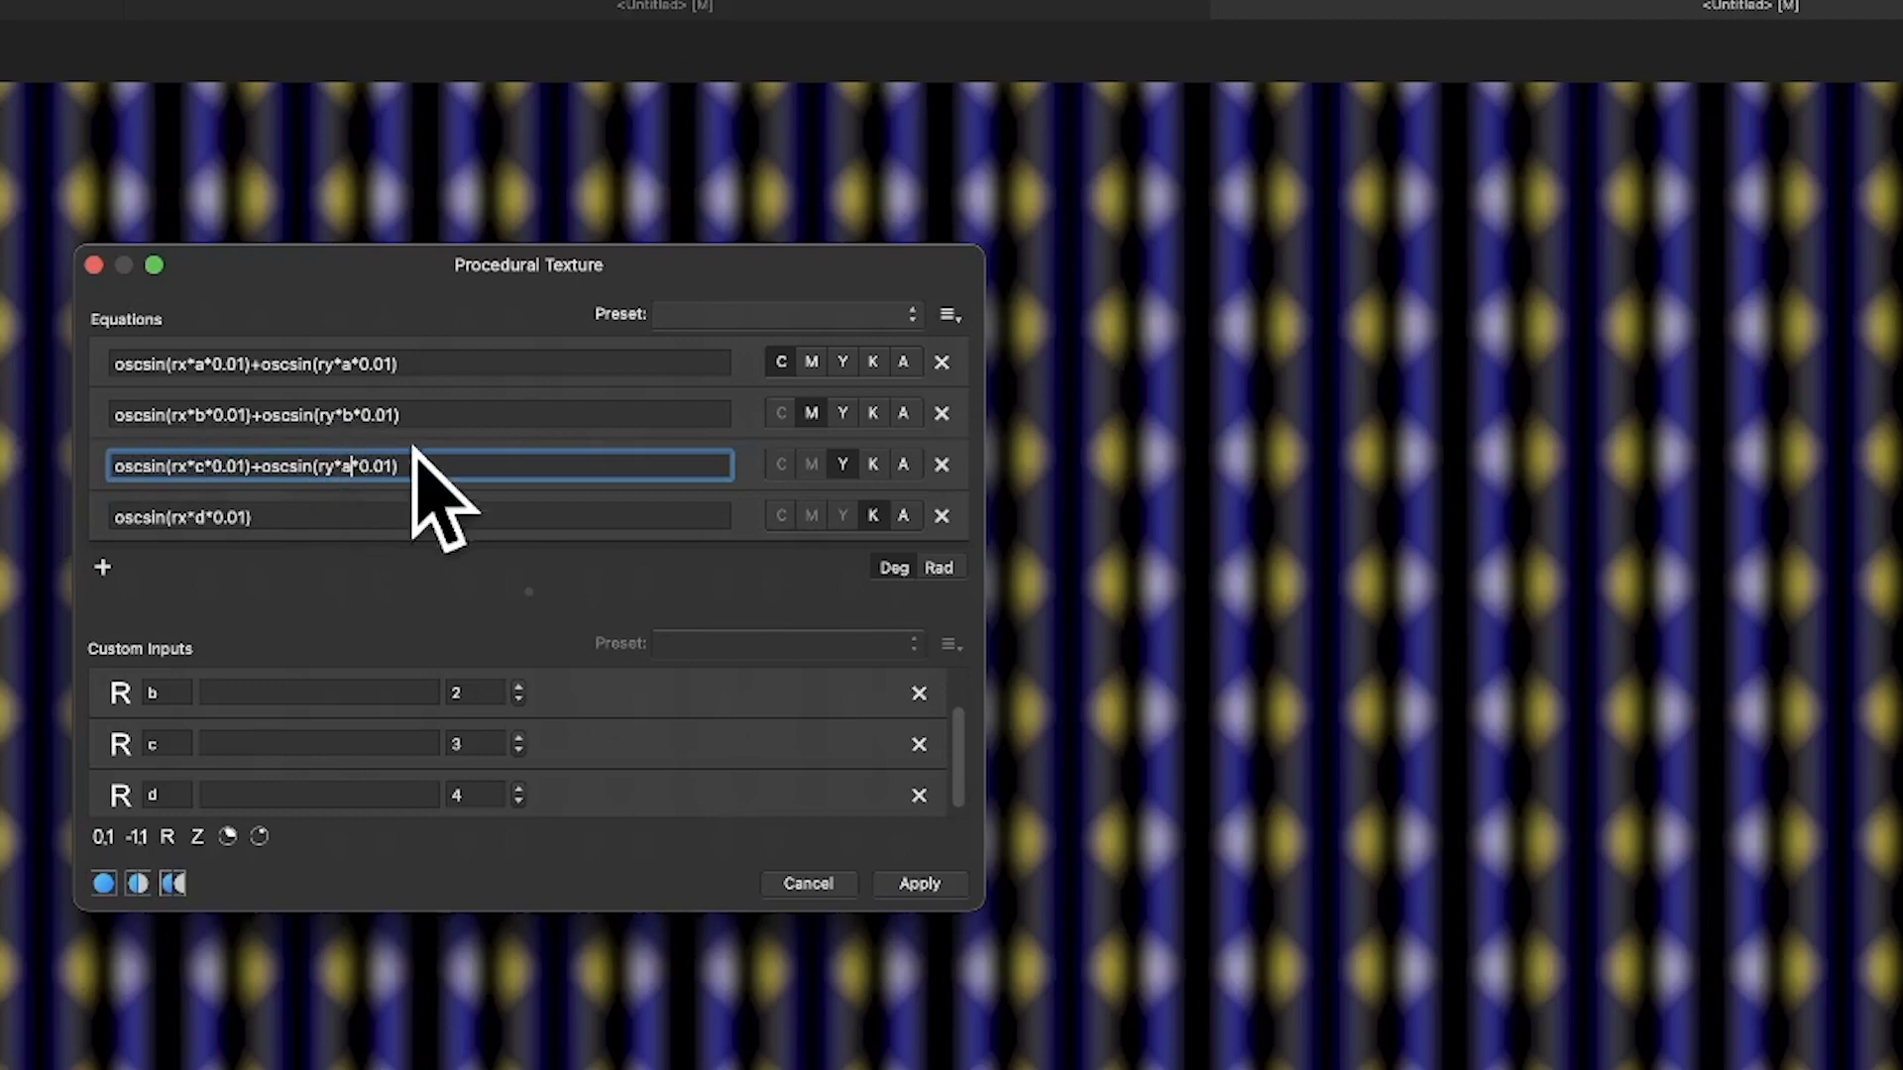
key(BackSpace)
text(c)
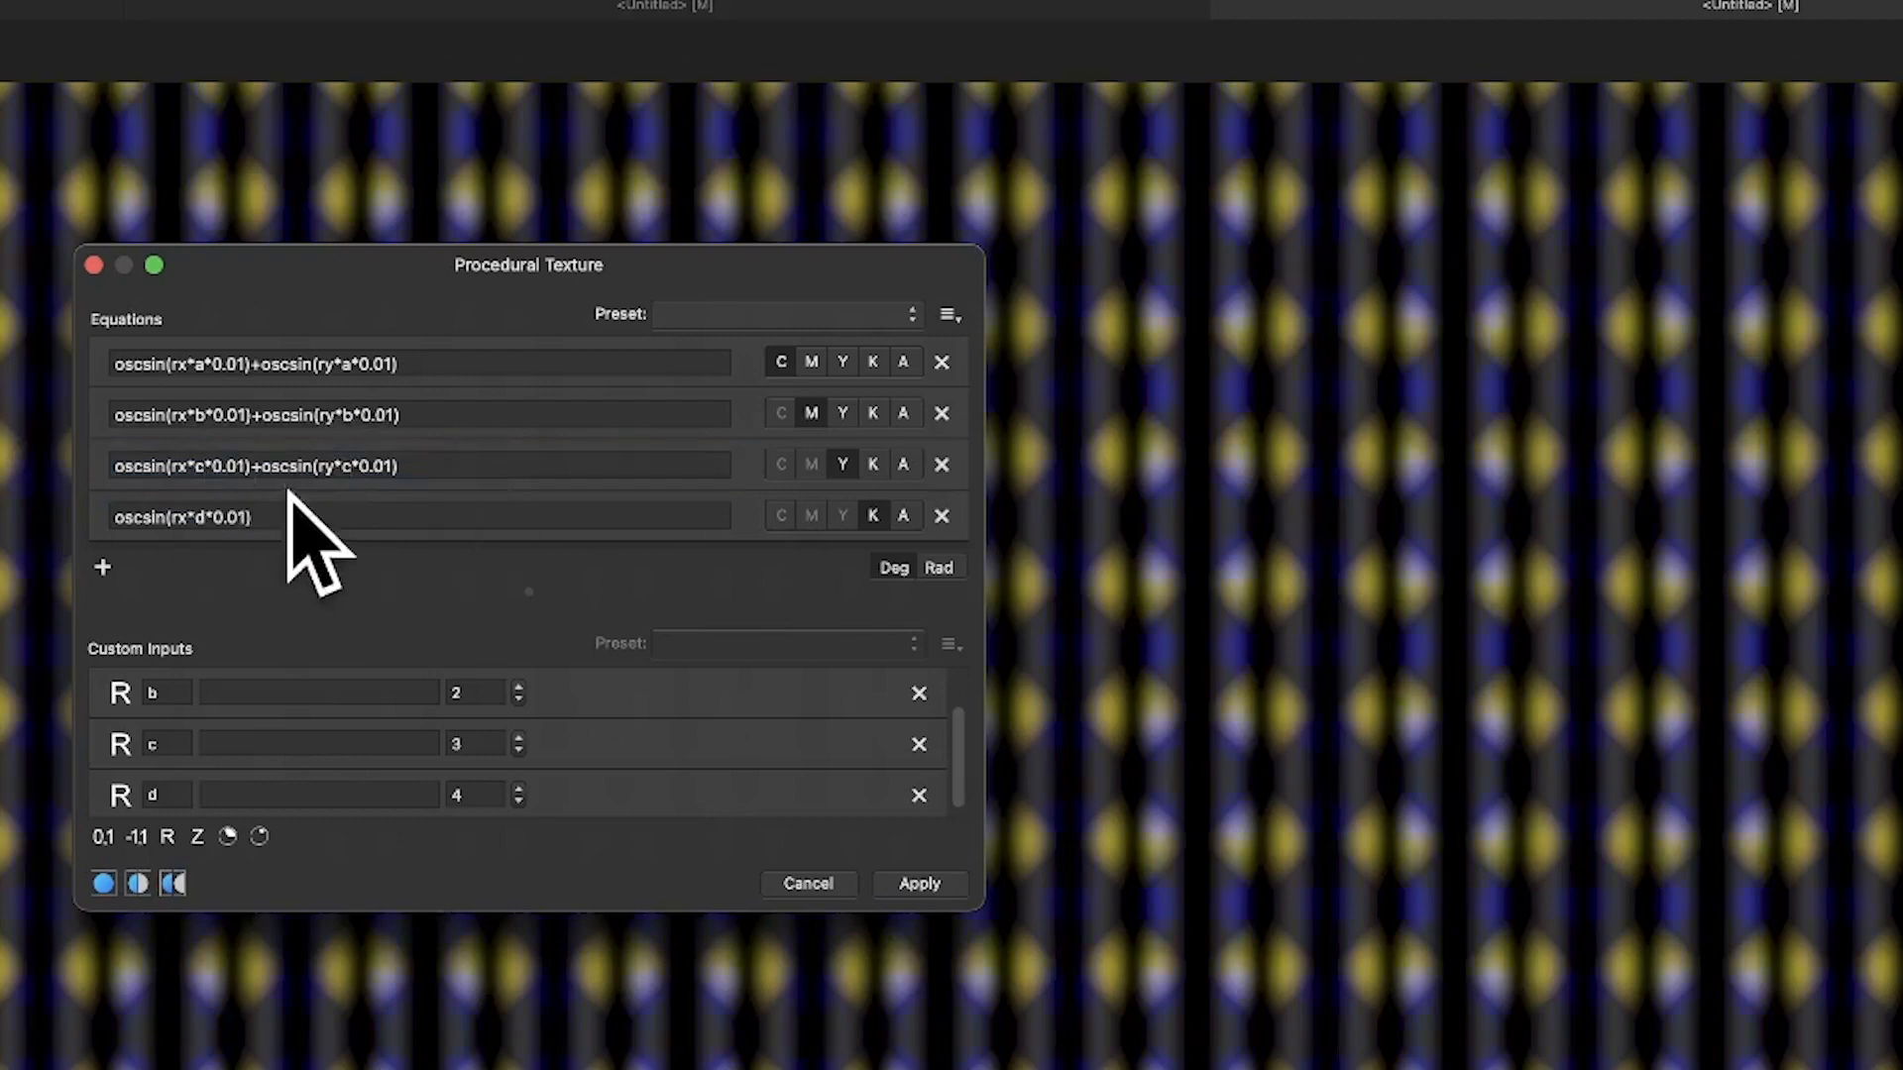
- Replace the K equation with the copied one, using variable d: oscsin(rx*d*0.01)+oscsin(ry*d*0.01)
click(288, 509)
text(oscsin(rx*a*0.01)+oscsin(ry*a*0.01))
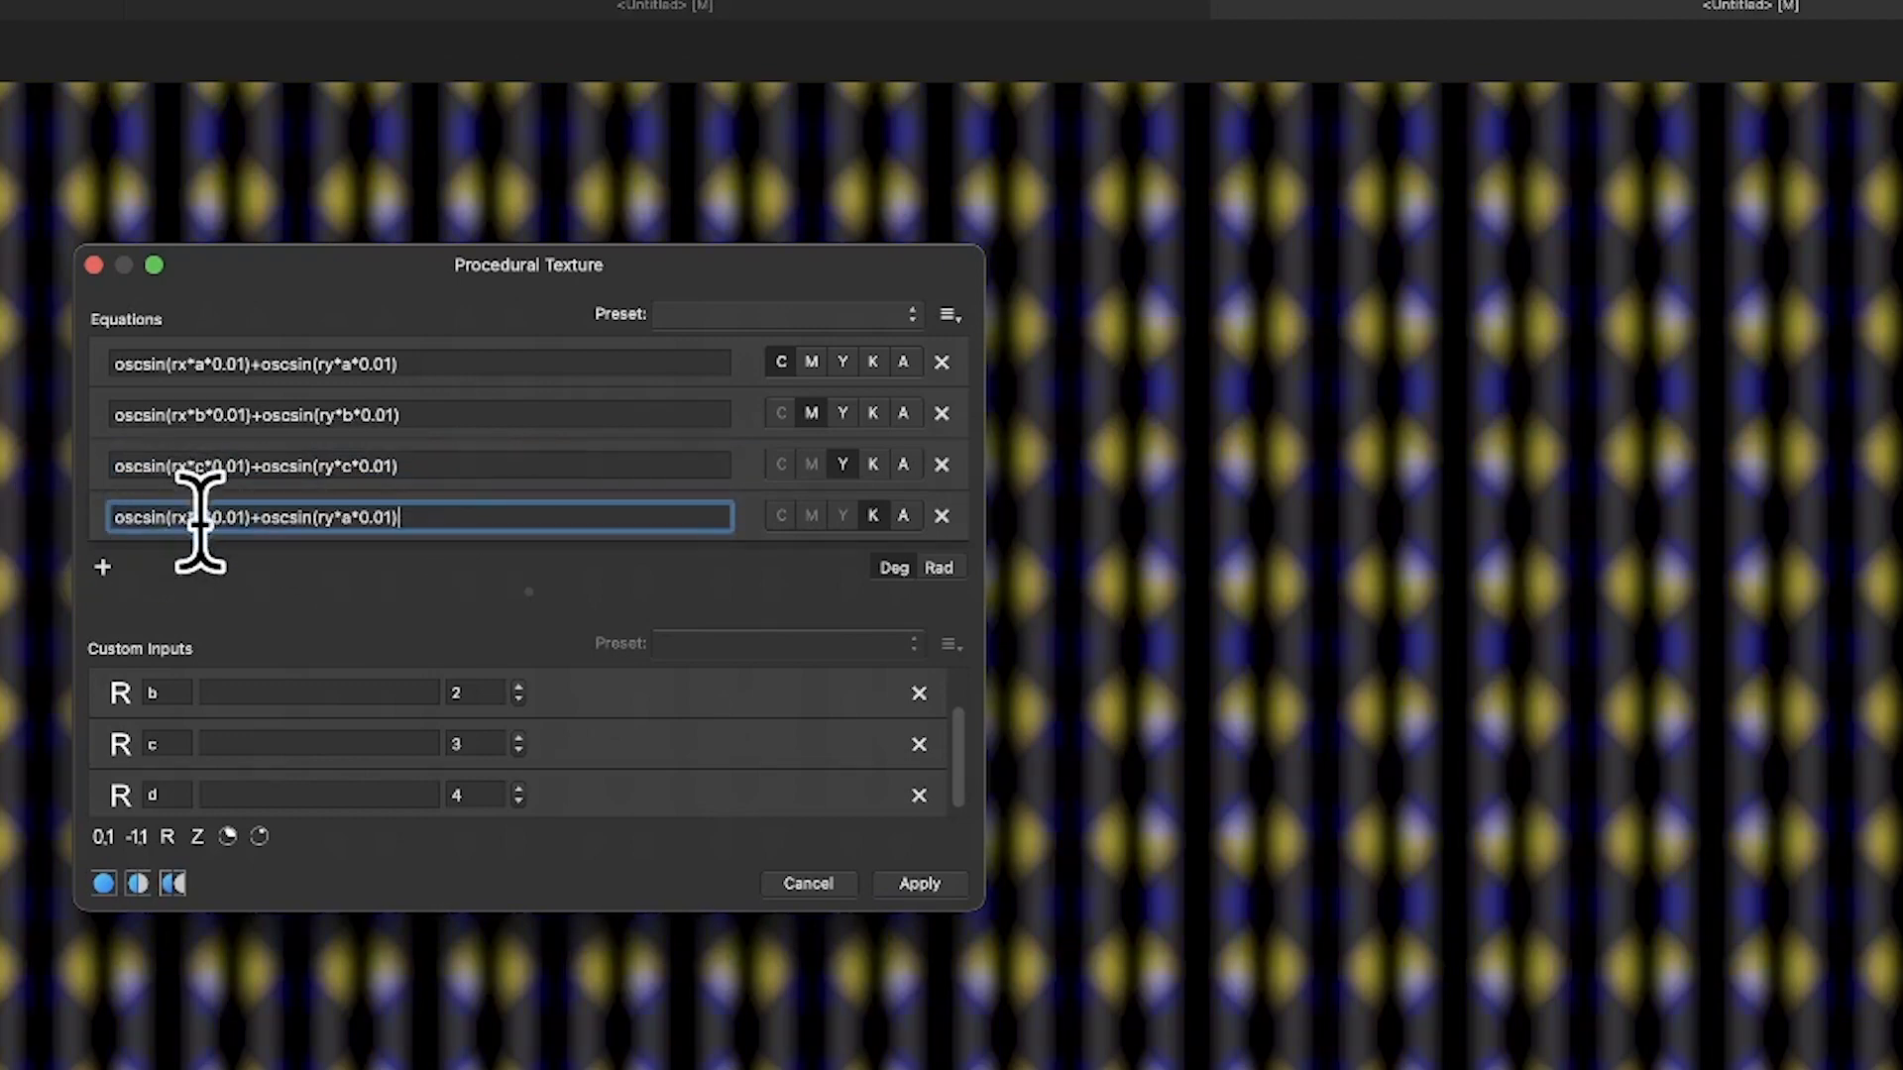
click(203, 517)
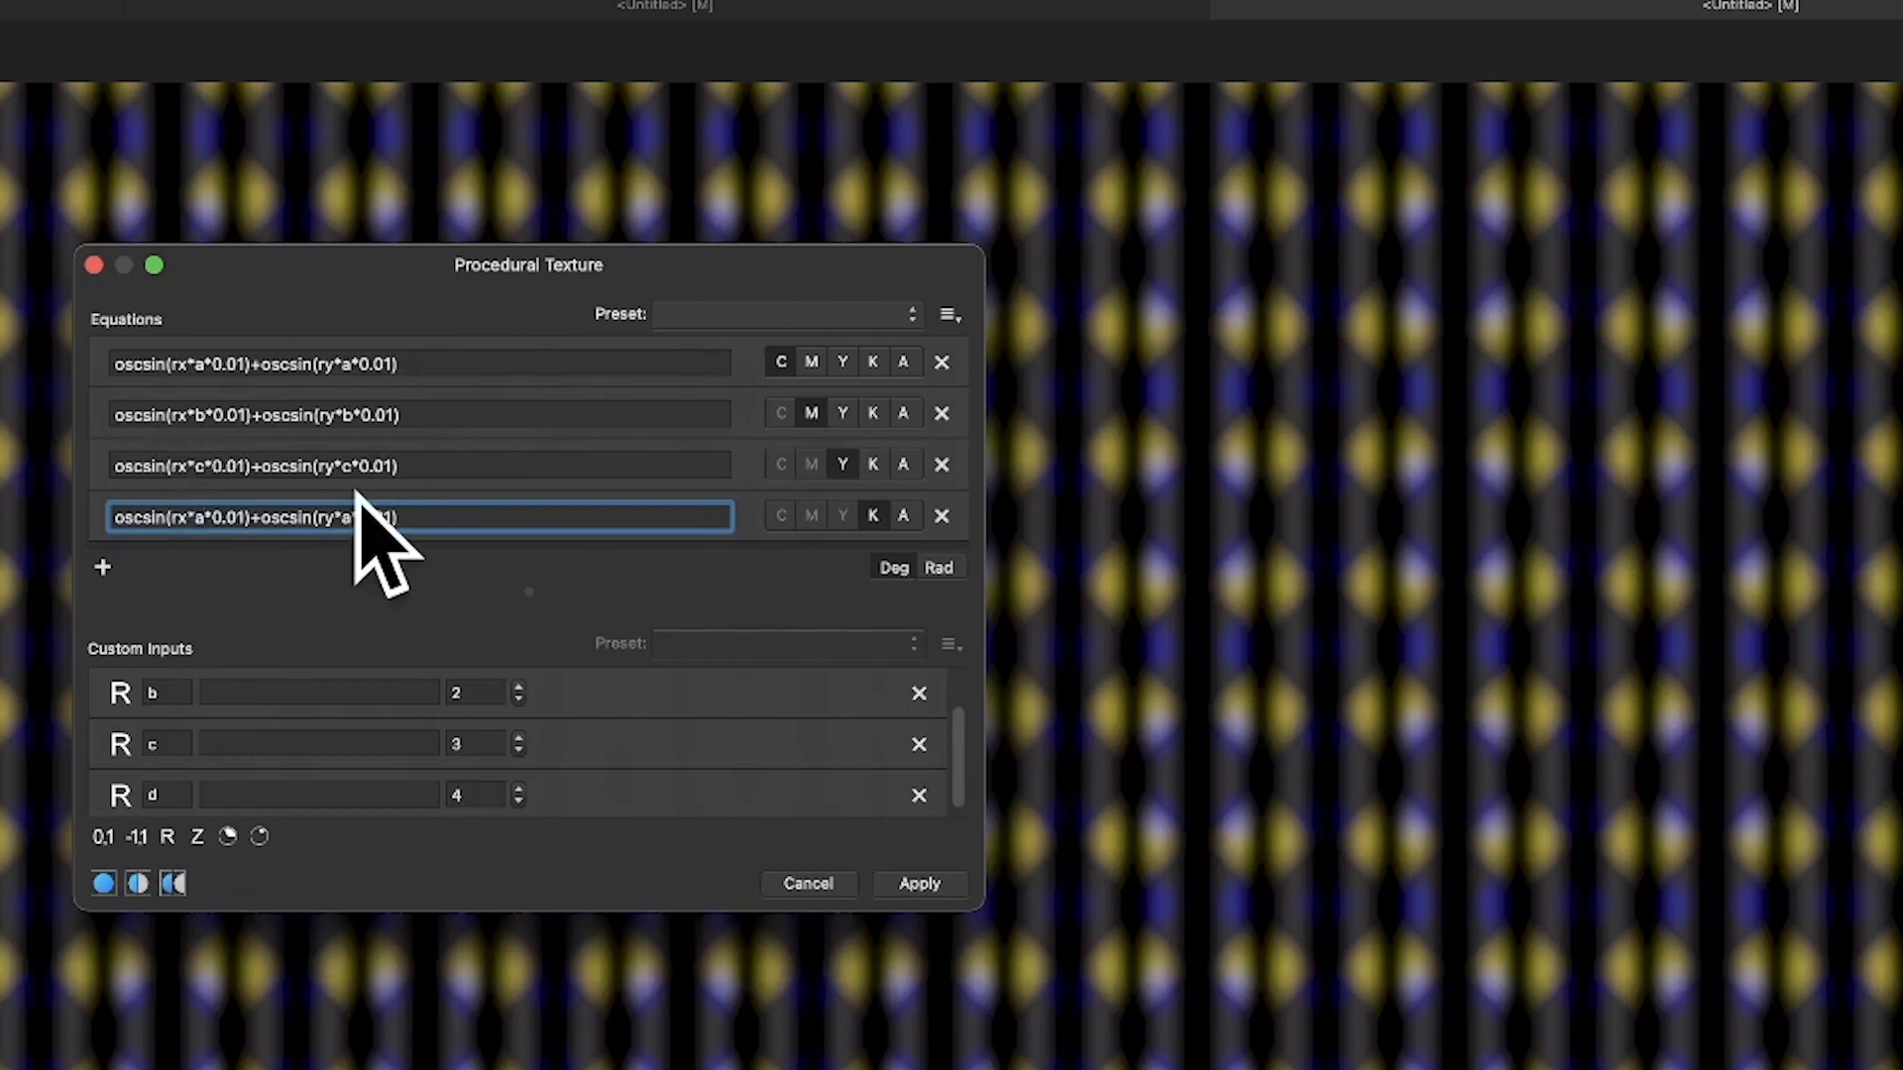
key(BackSpace)
text(d)
click(367, 515)
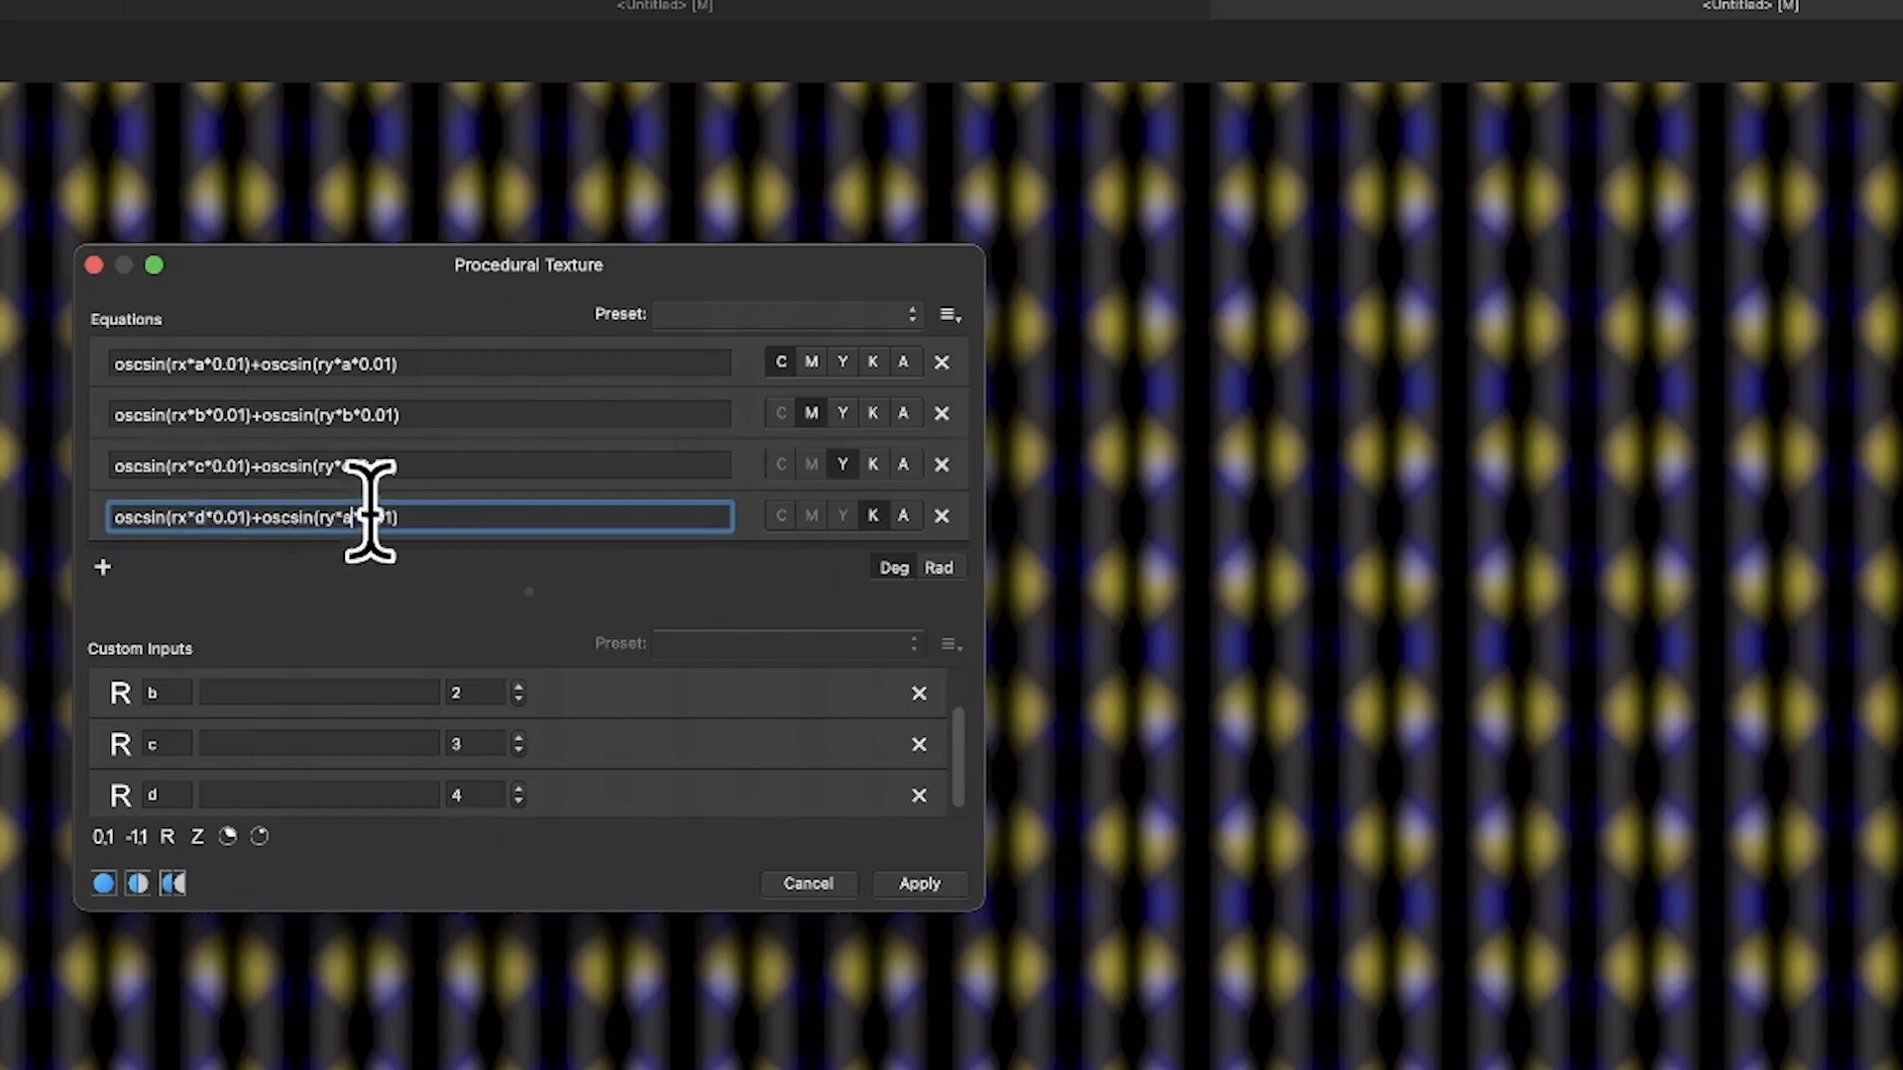
key(BackSpace)
text(d)
key(Return)
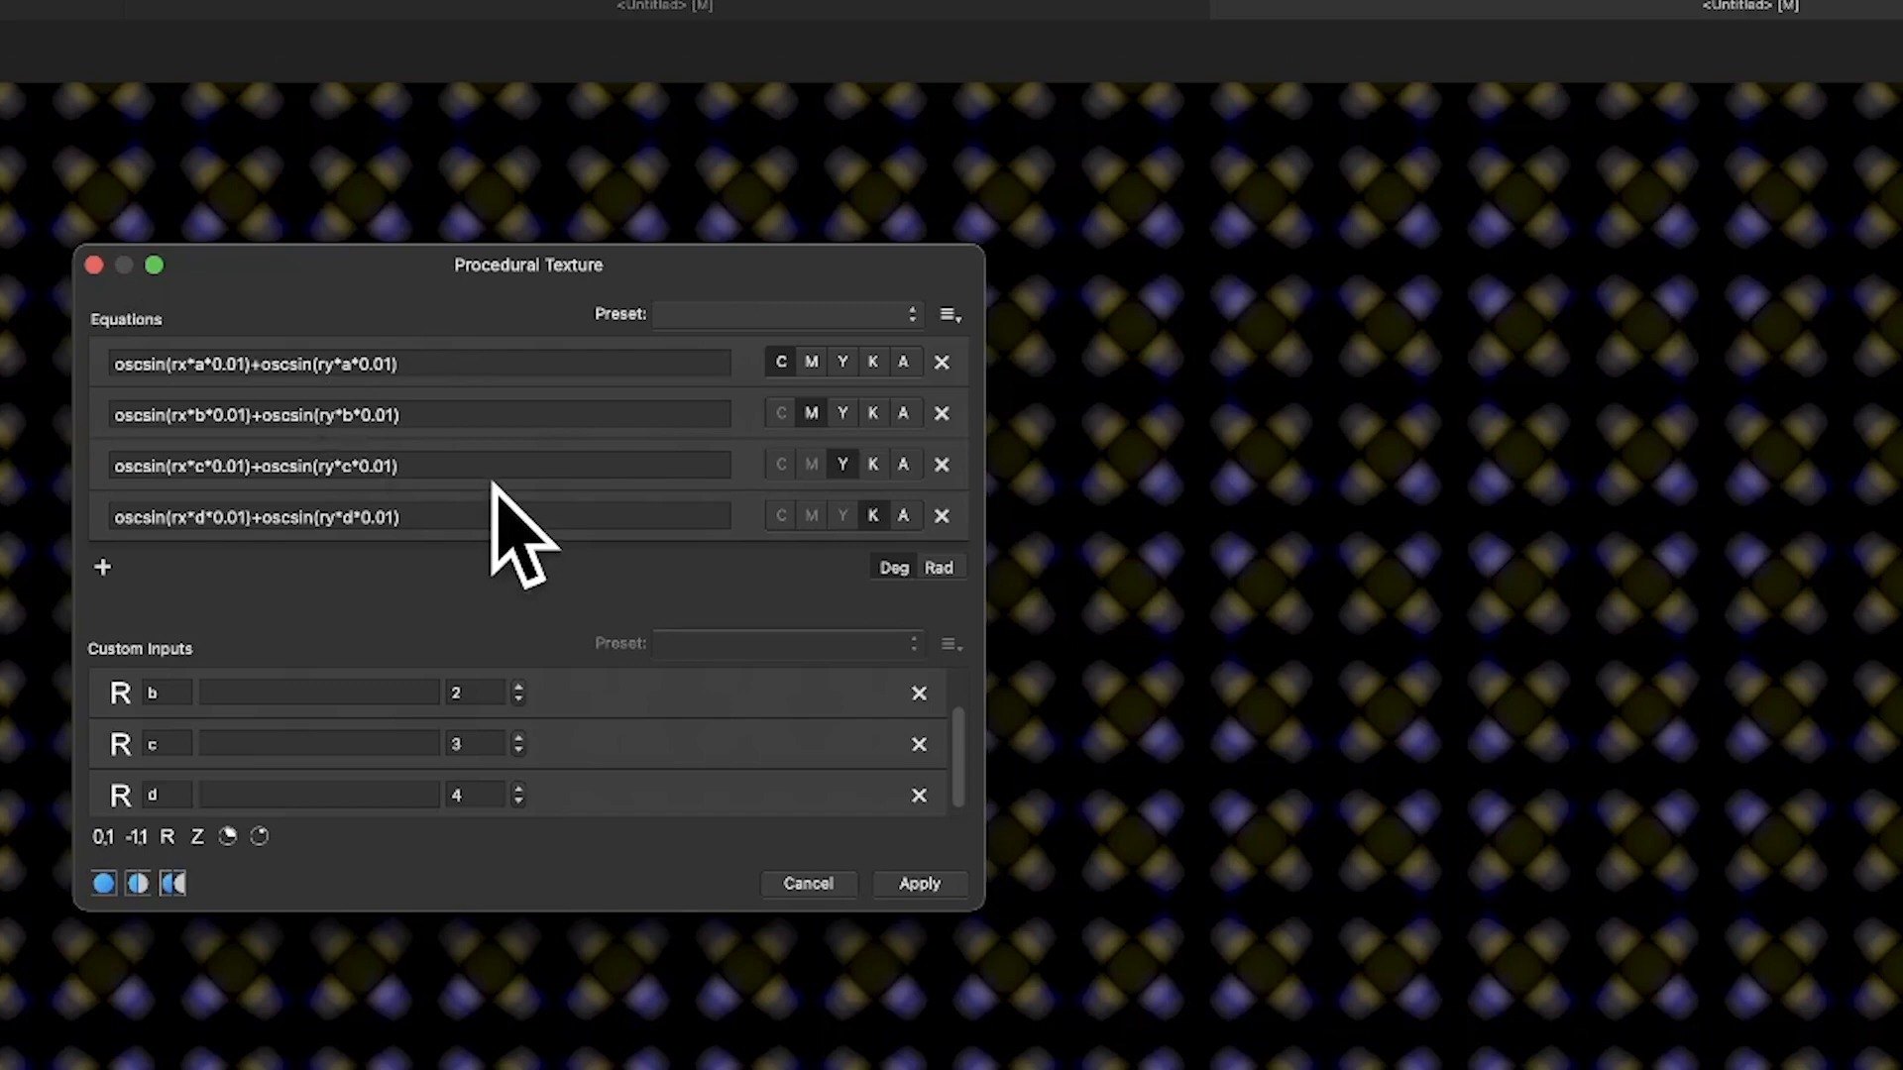
- Vary the dot pattern by setting custom inputs b to 2, c to 2 and d to 5
double_click(347, 364)
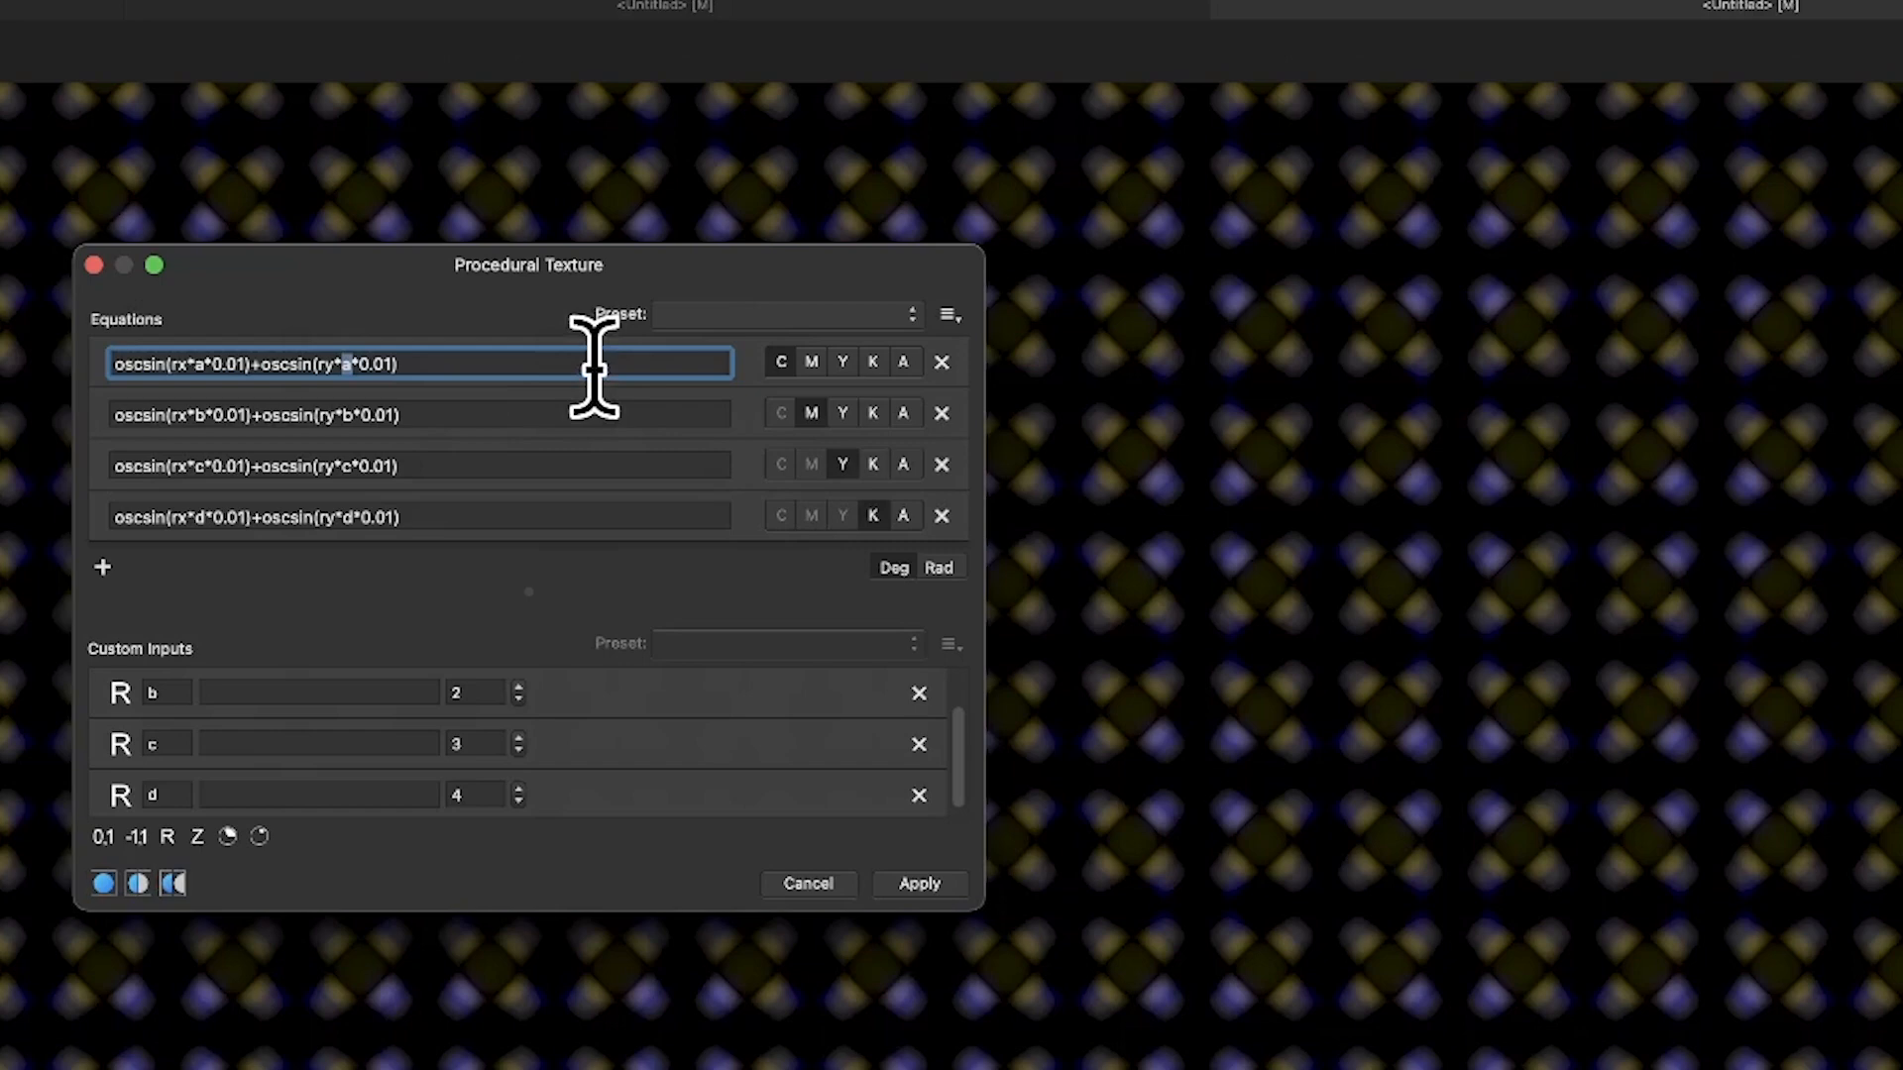
click(518, 698)
click(519, 686)
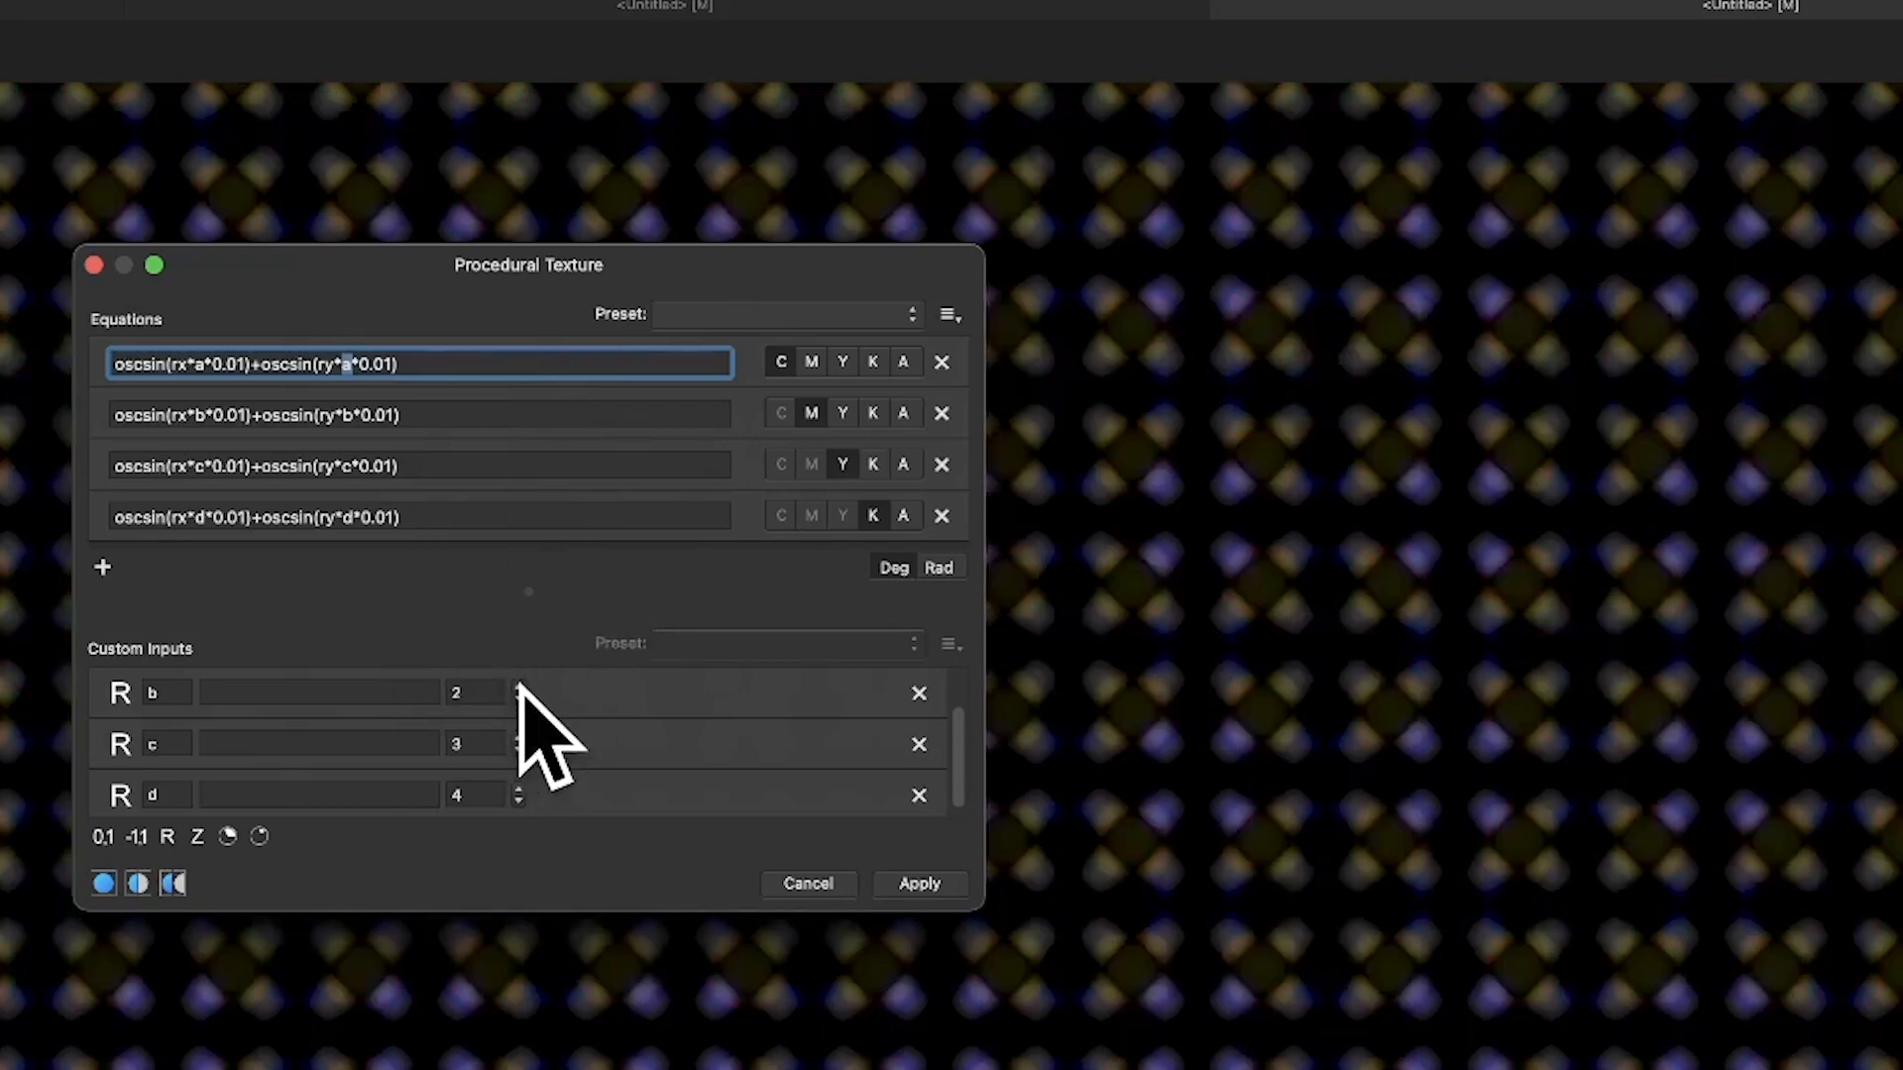
click(517, 699)
click(517, 738)
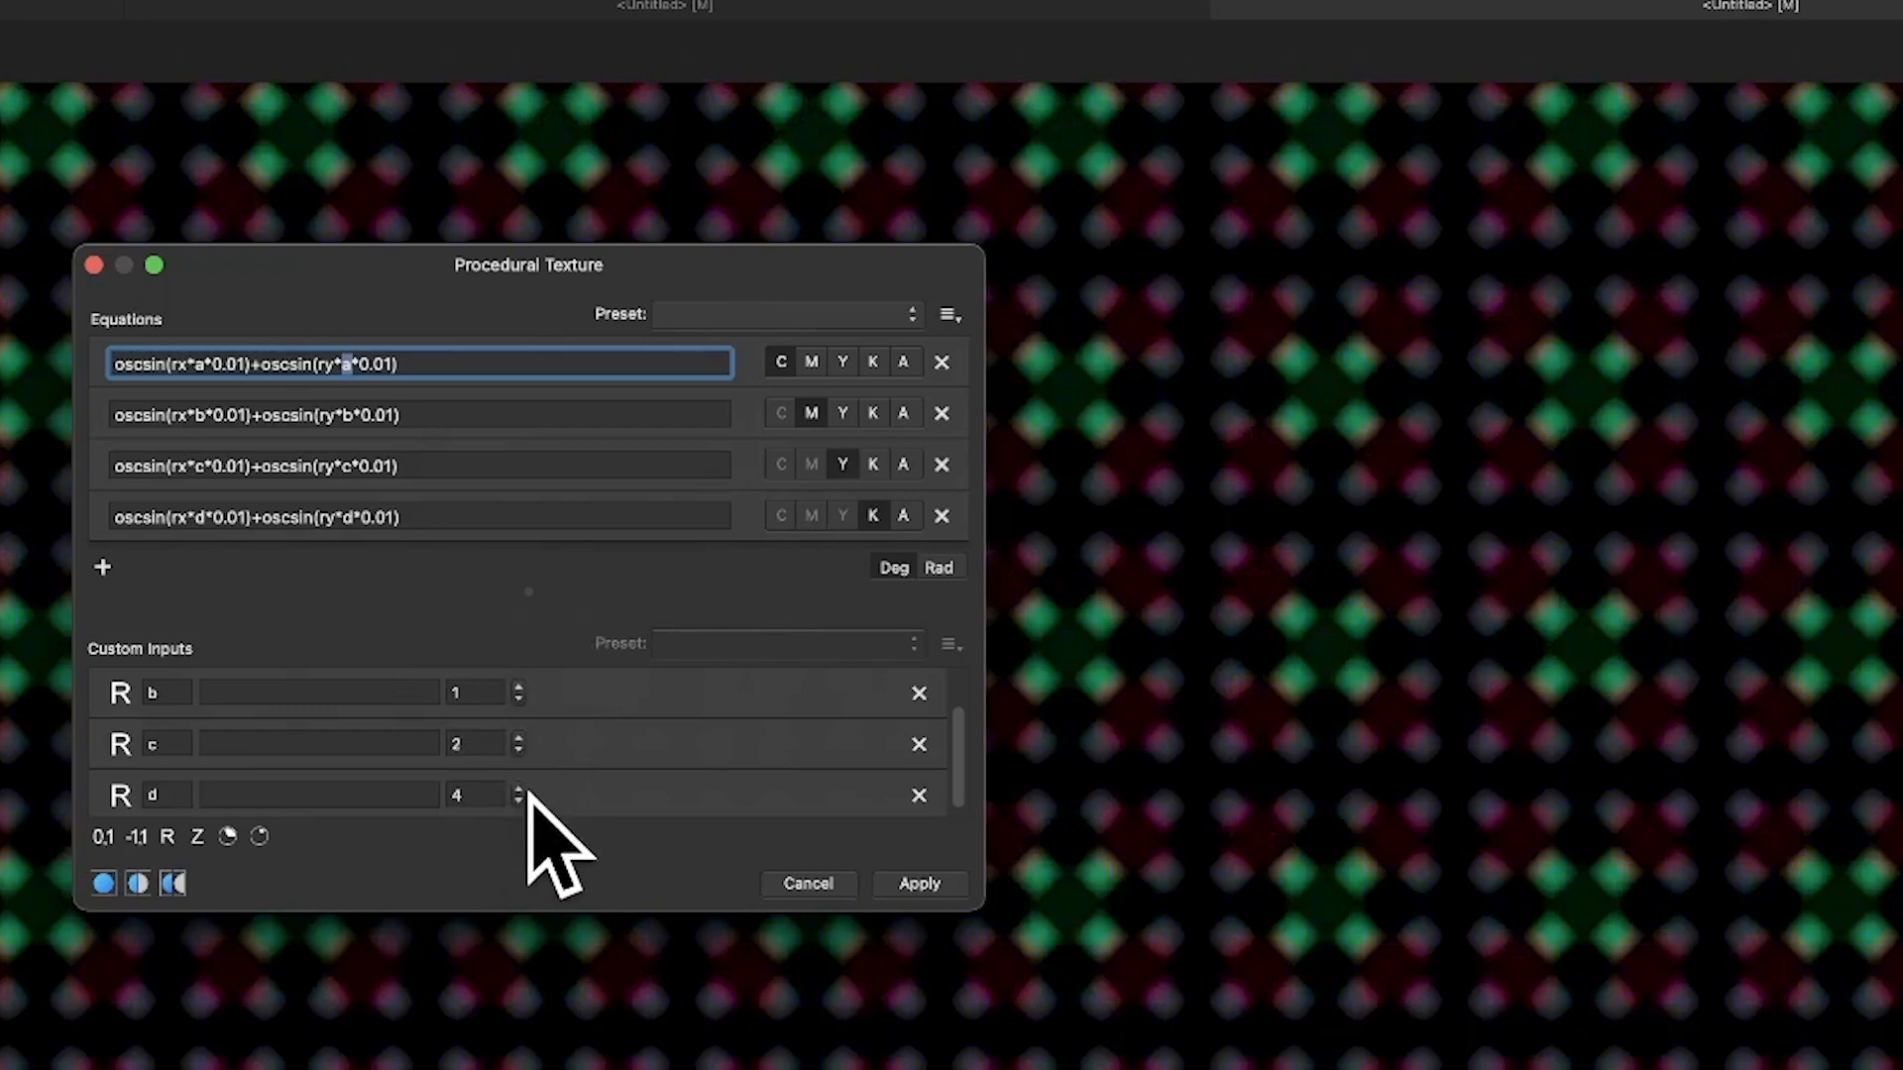
click(517, 789)
click(516, 684)
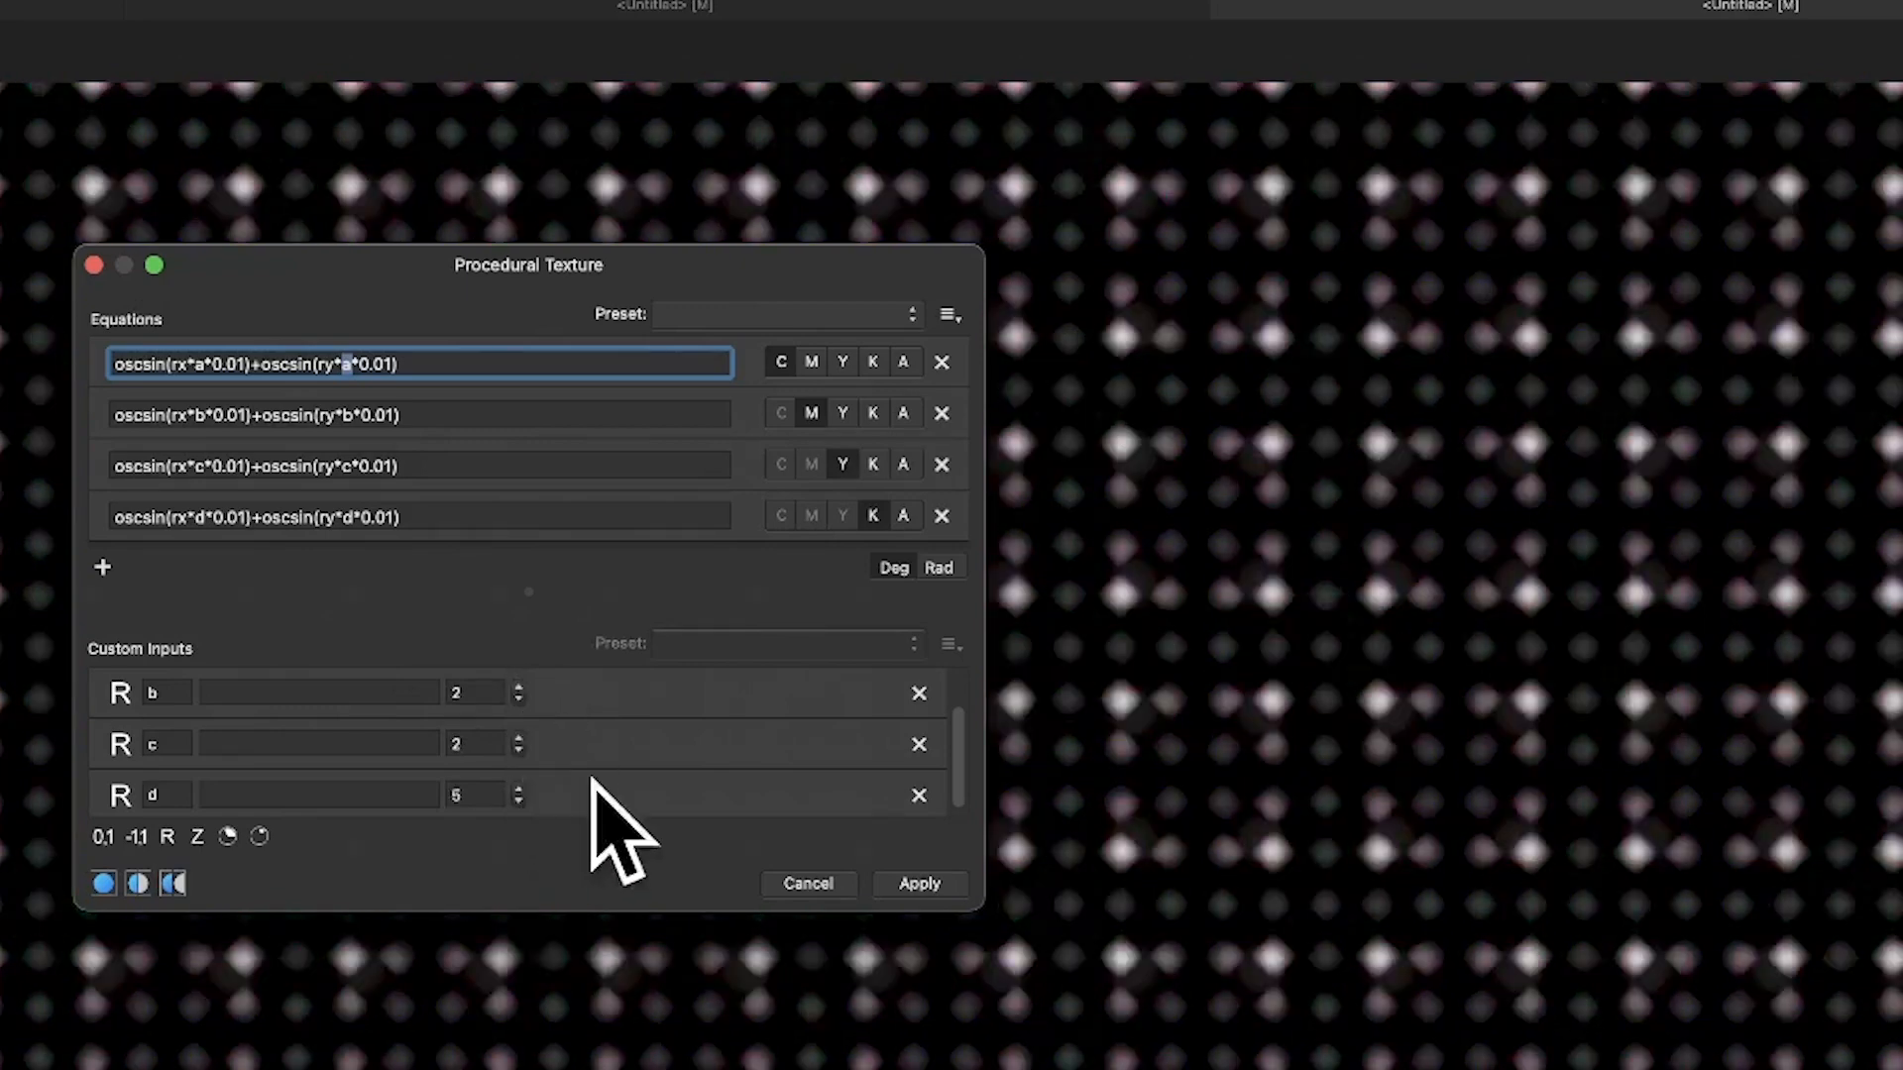
- Try different values for custom input a and set it to 3
scroll(703, 727, down, 1)
scroll(958, 731, up, 1)
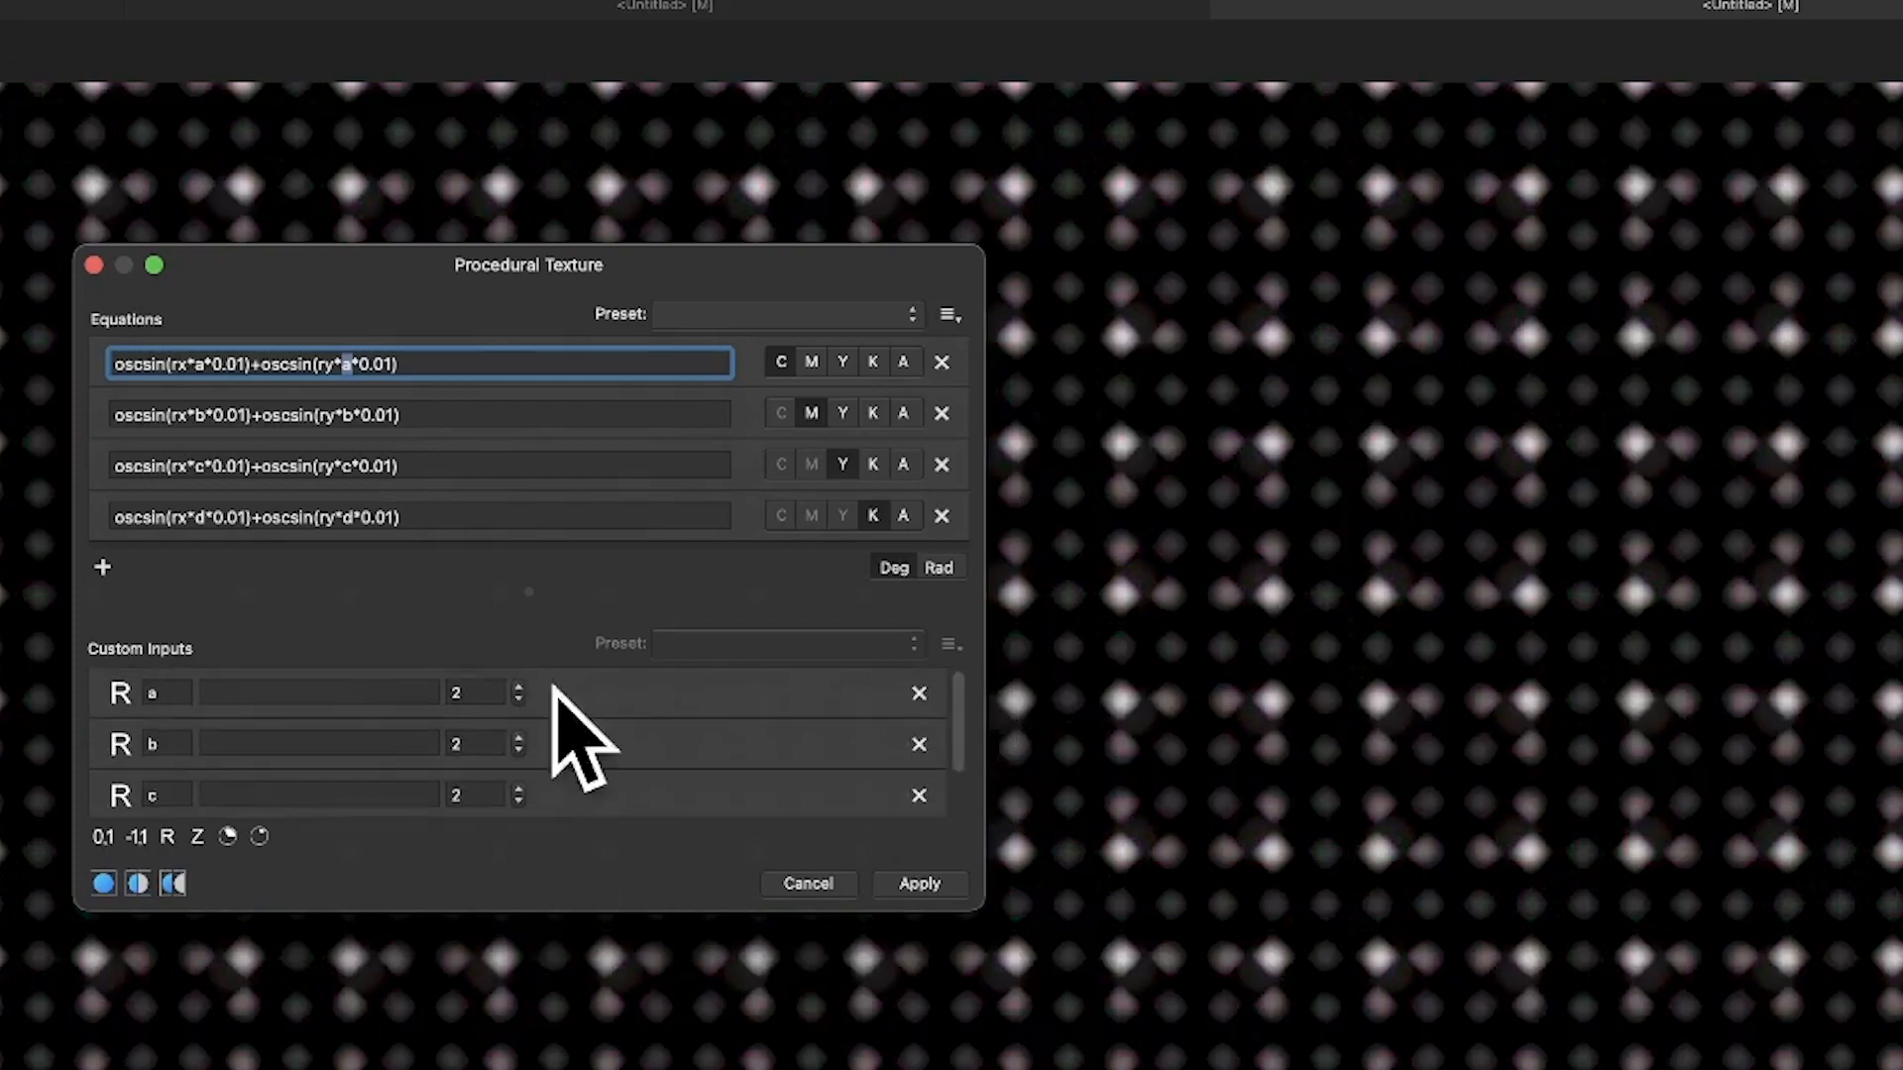
click(519, 686)
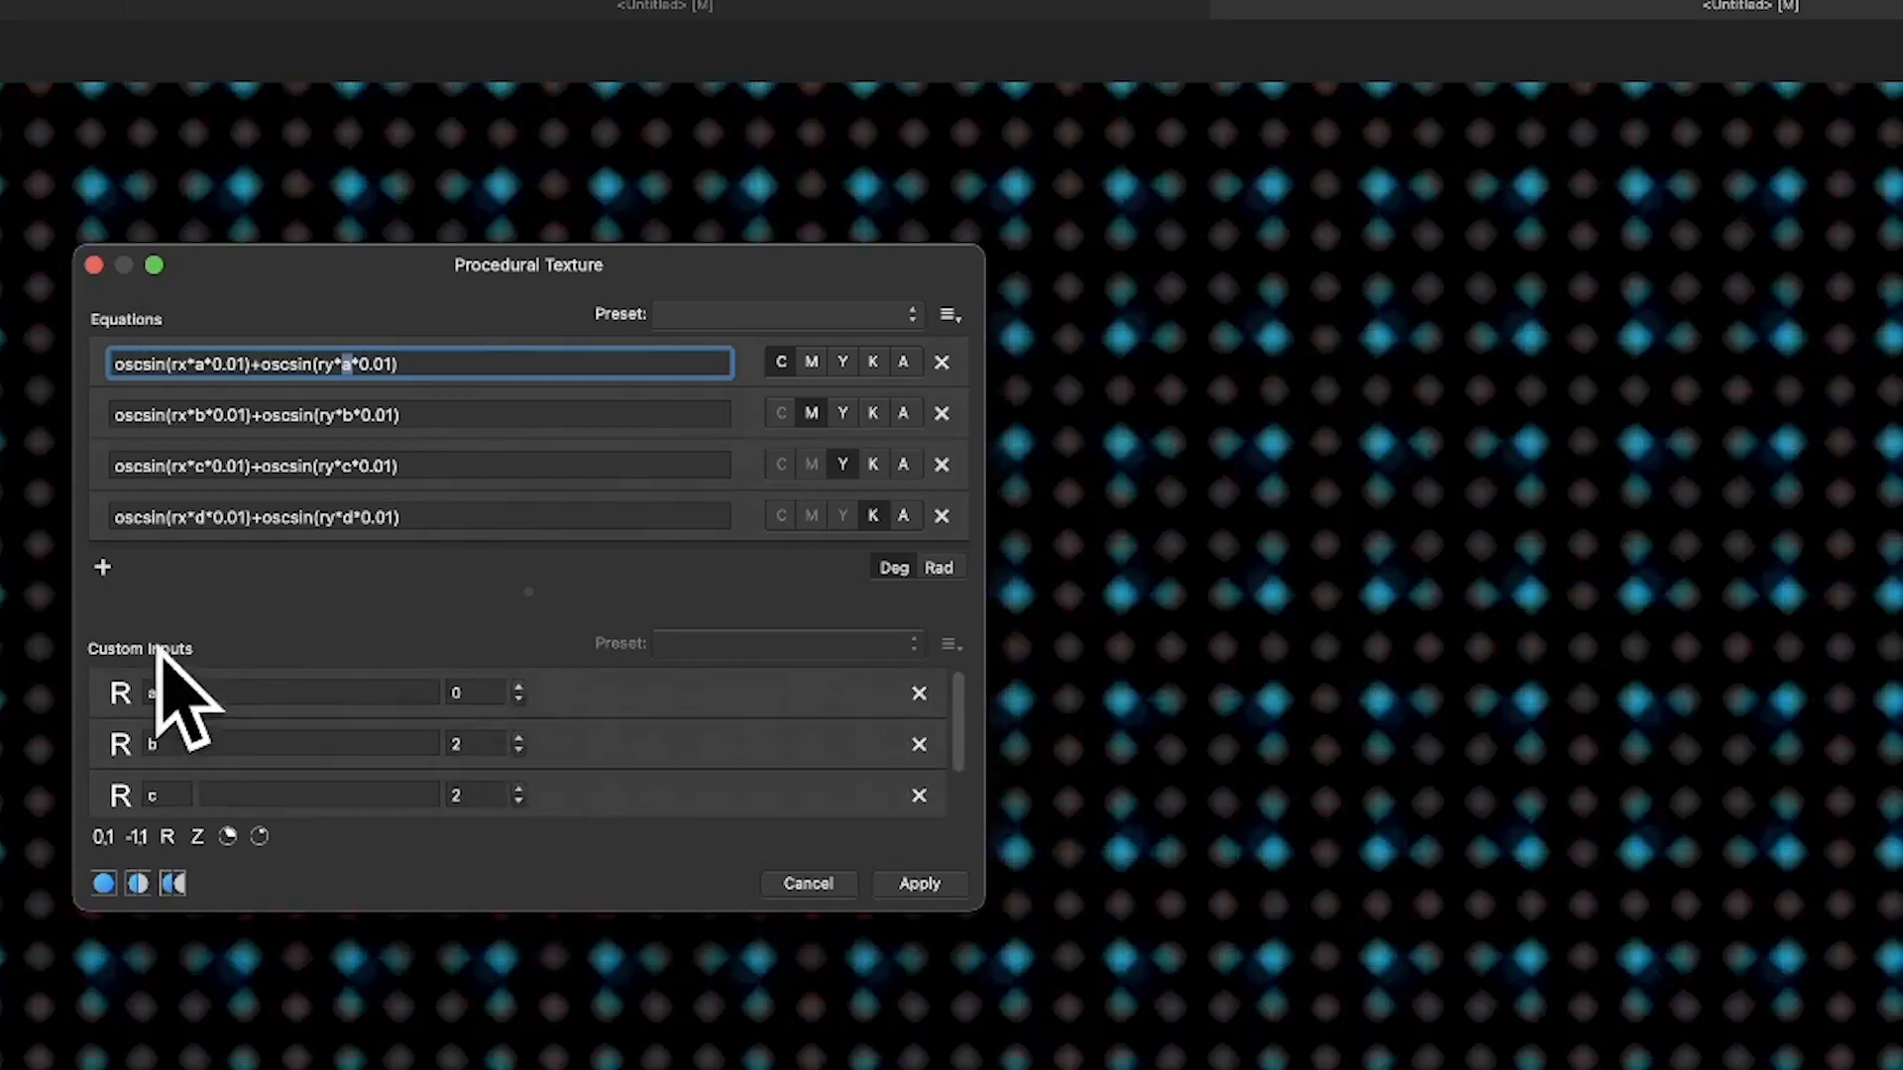
click(517, 687)
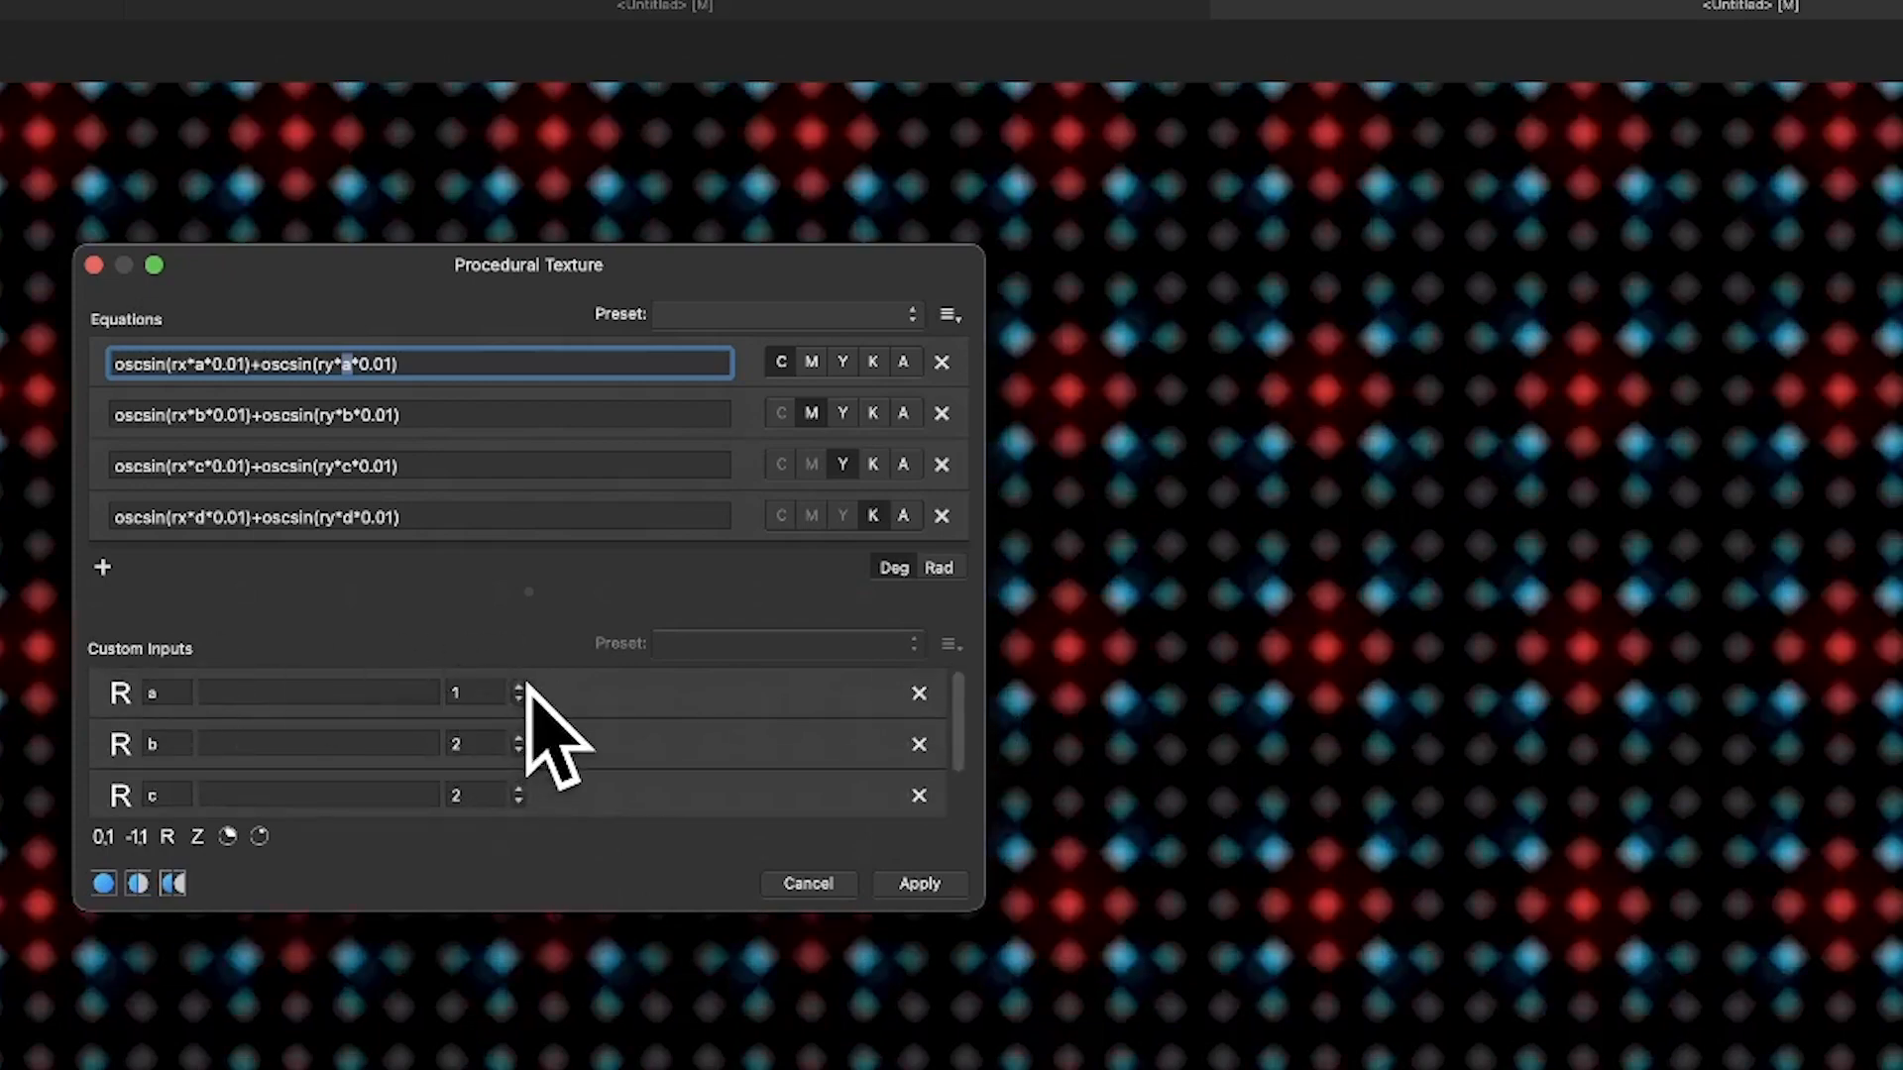
click(517, 687)
click(518, 687)
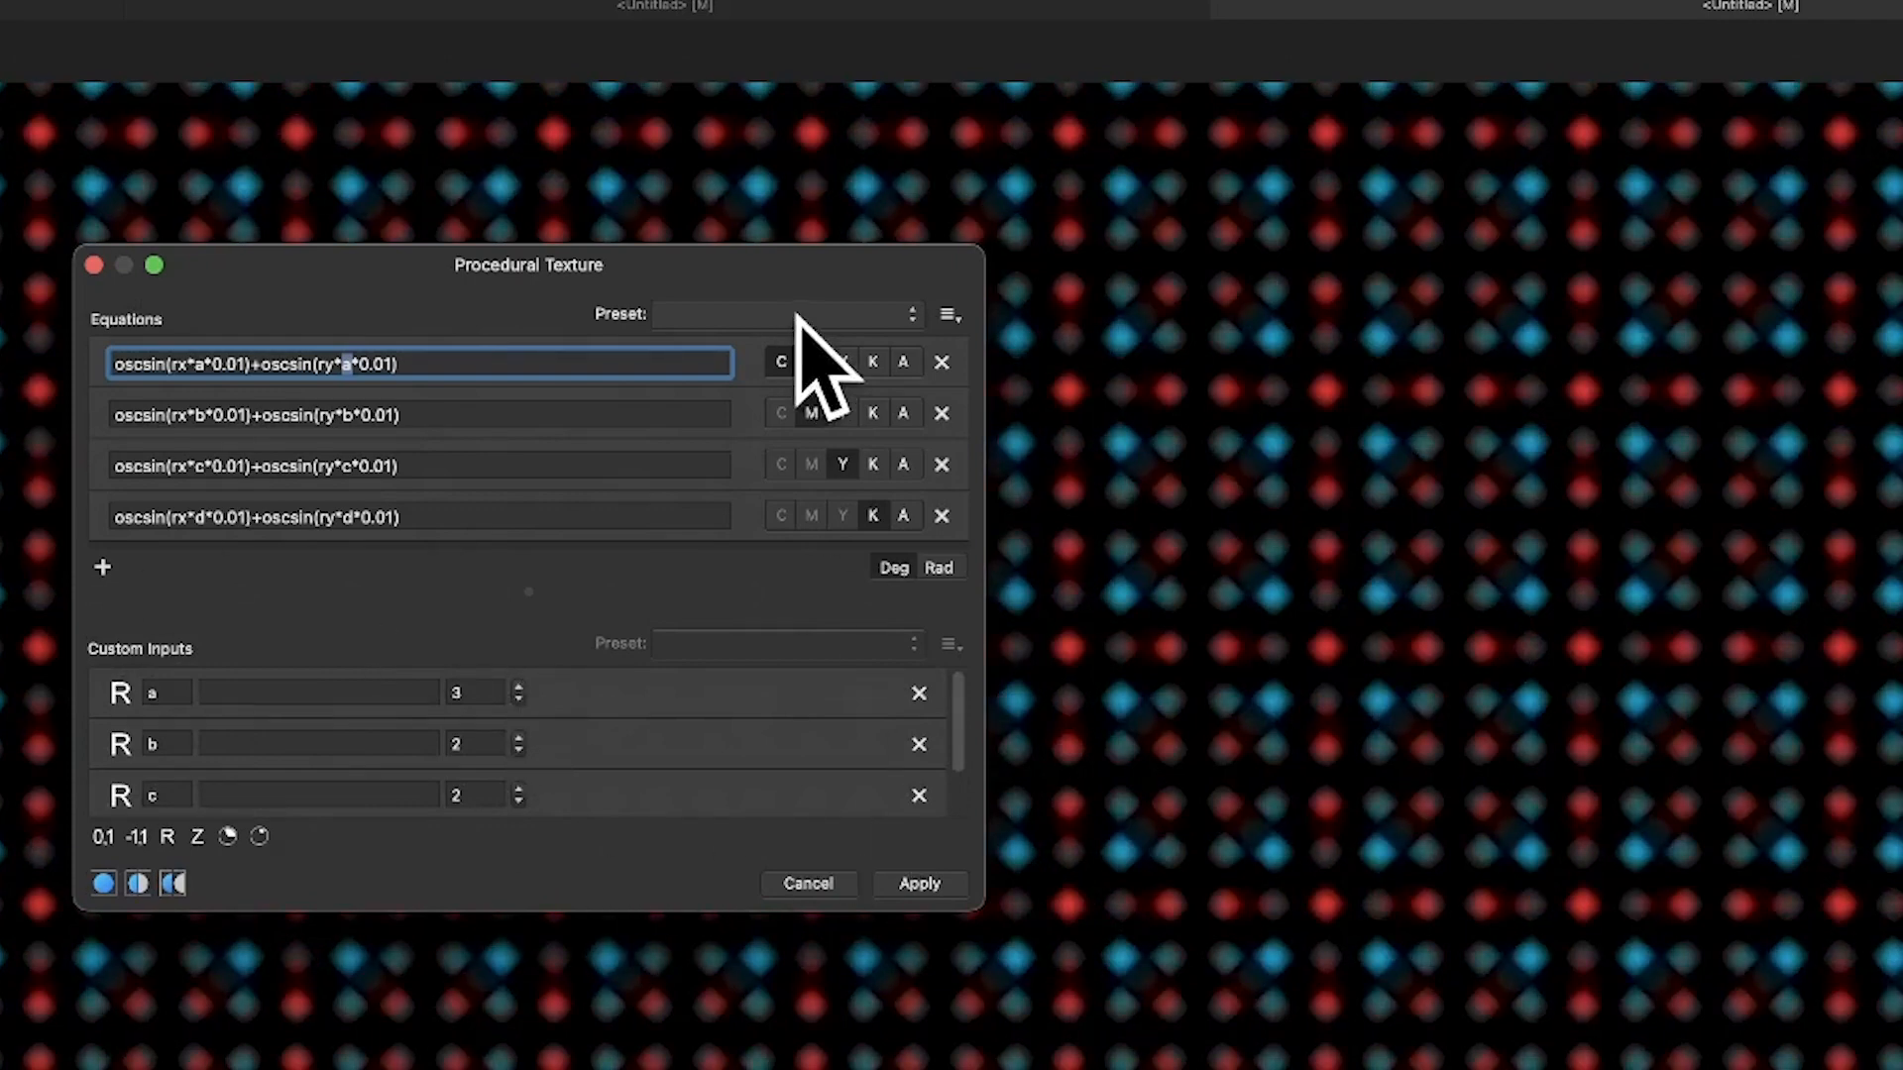
- Save the equations as a new preset named CMYK 3 and apply the Procedural Texture filter
click(947, 314)
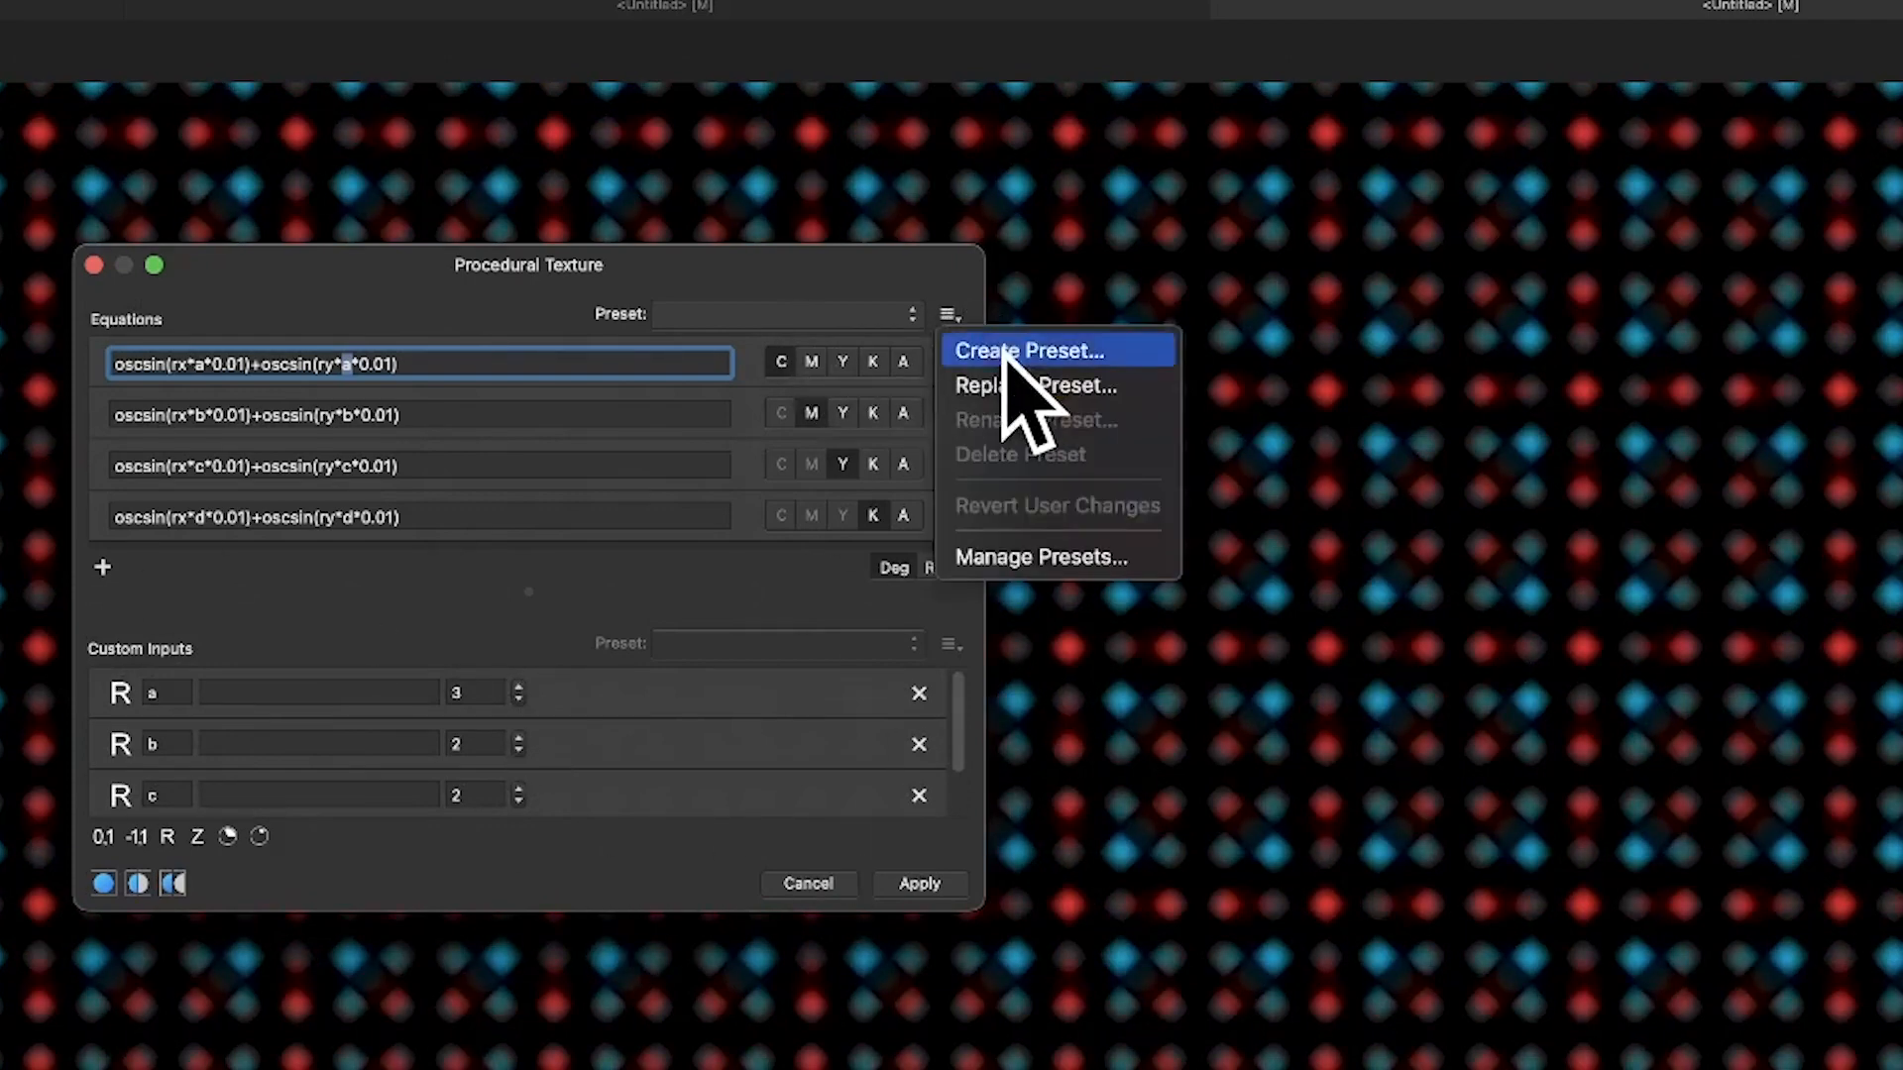
click(1004, 355)
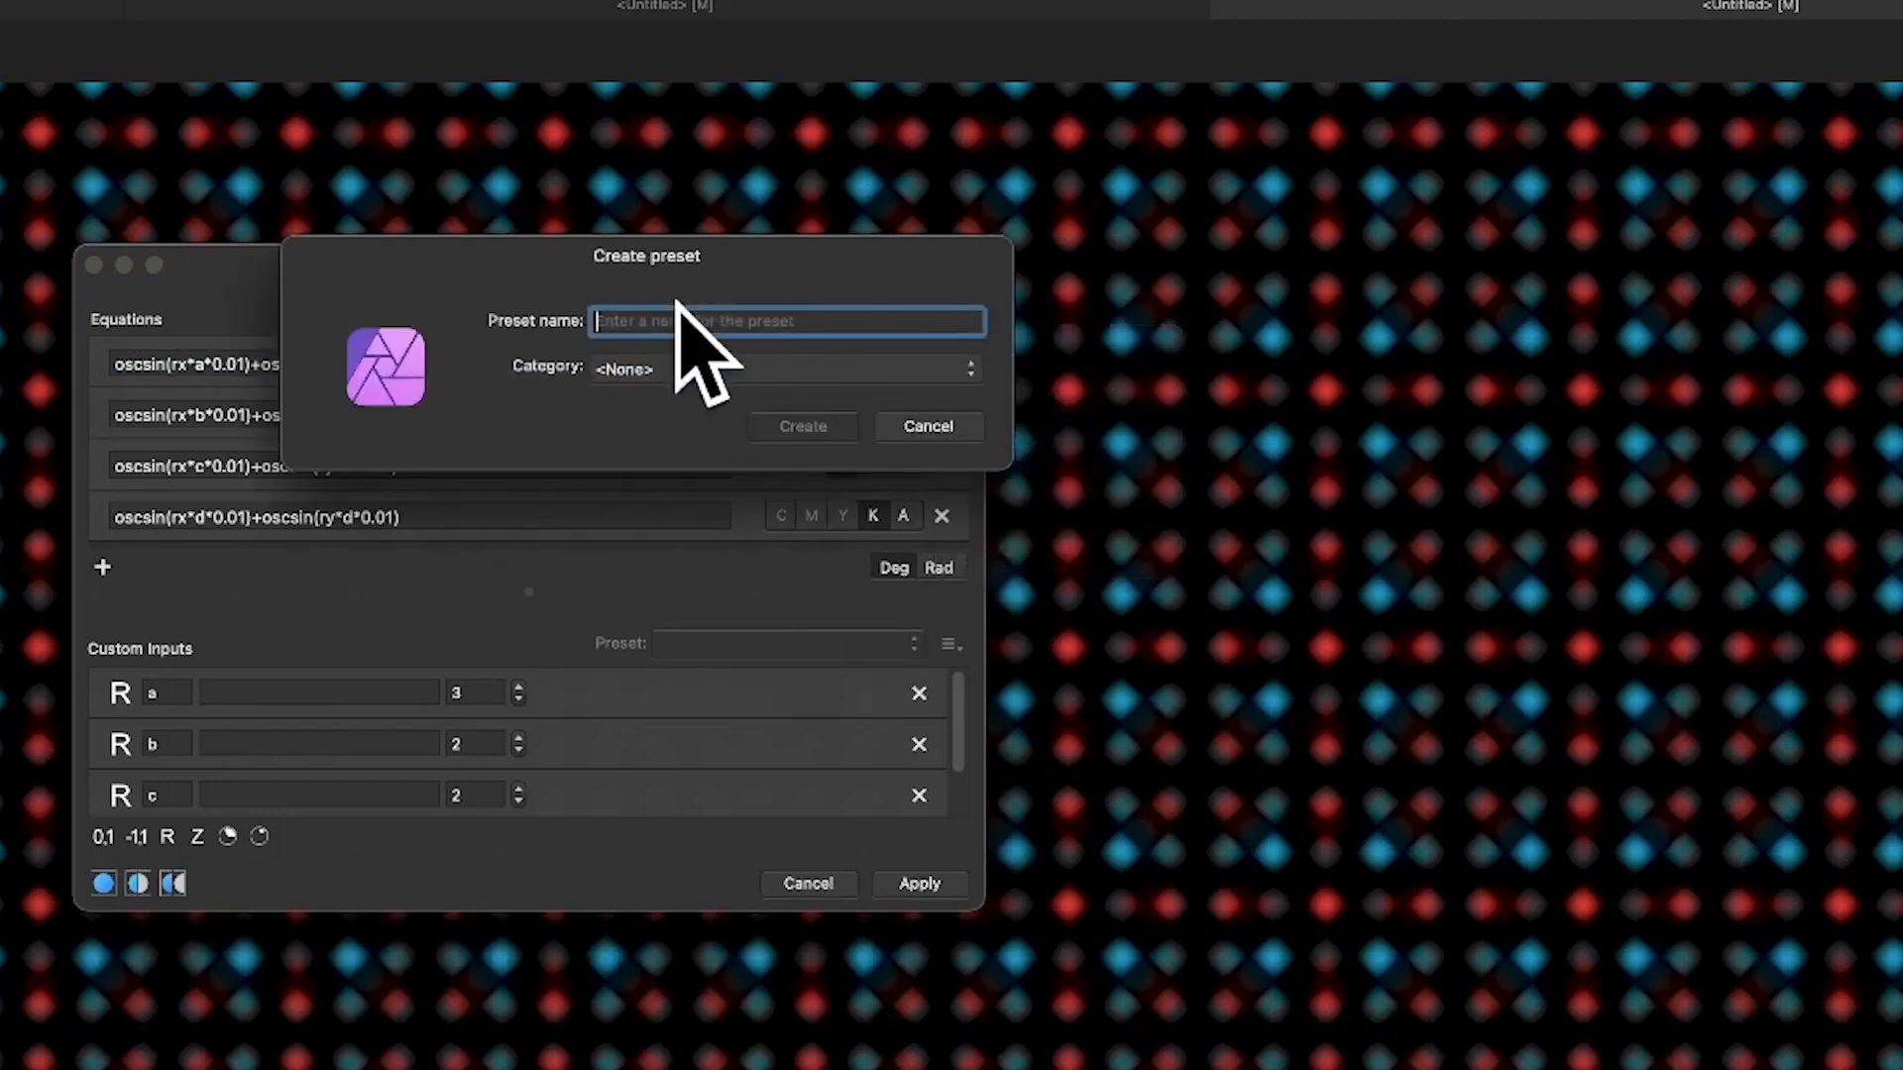
text(C)
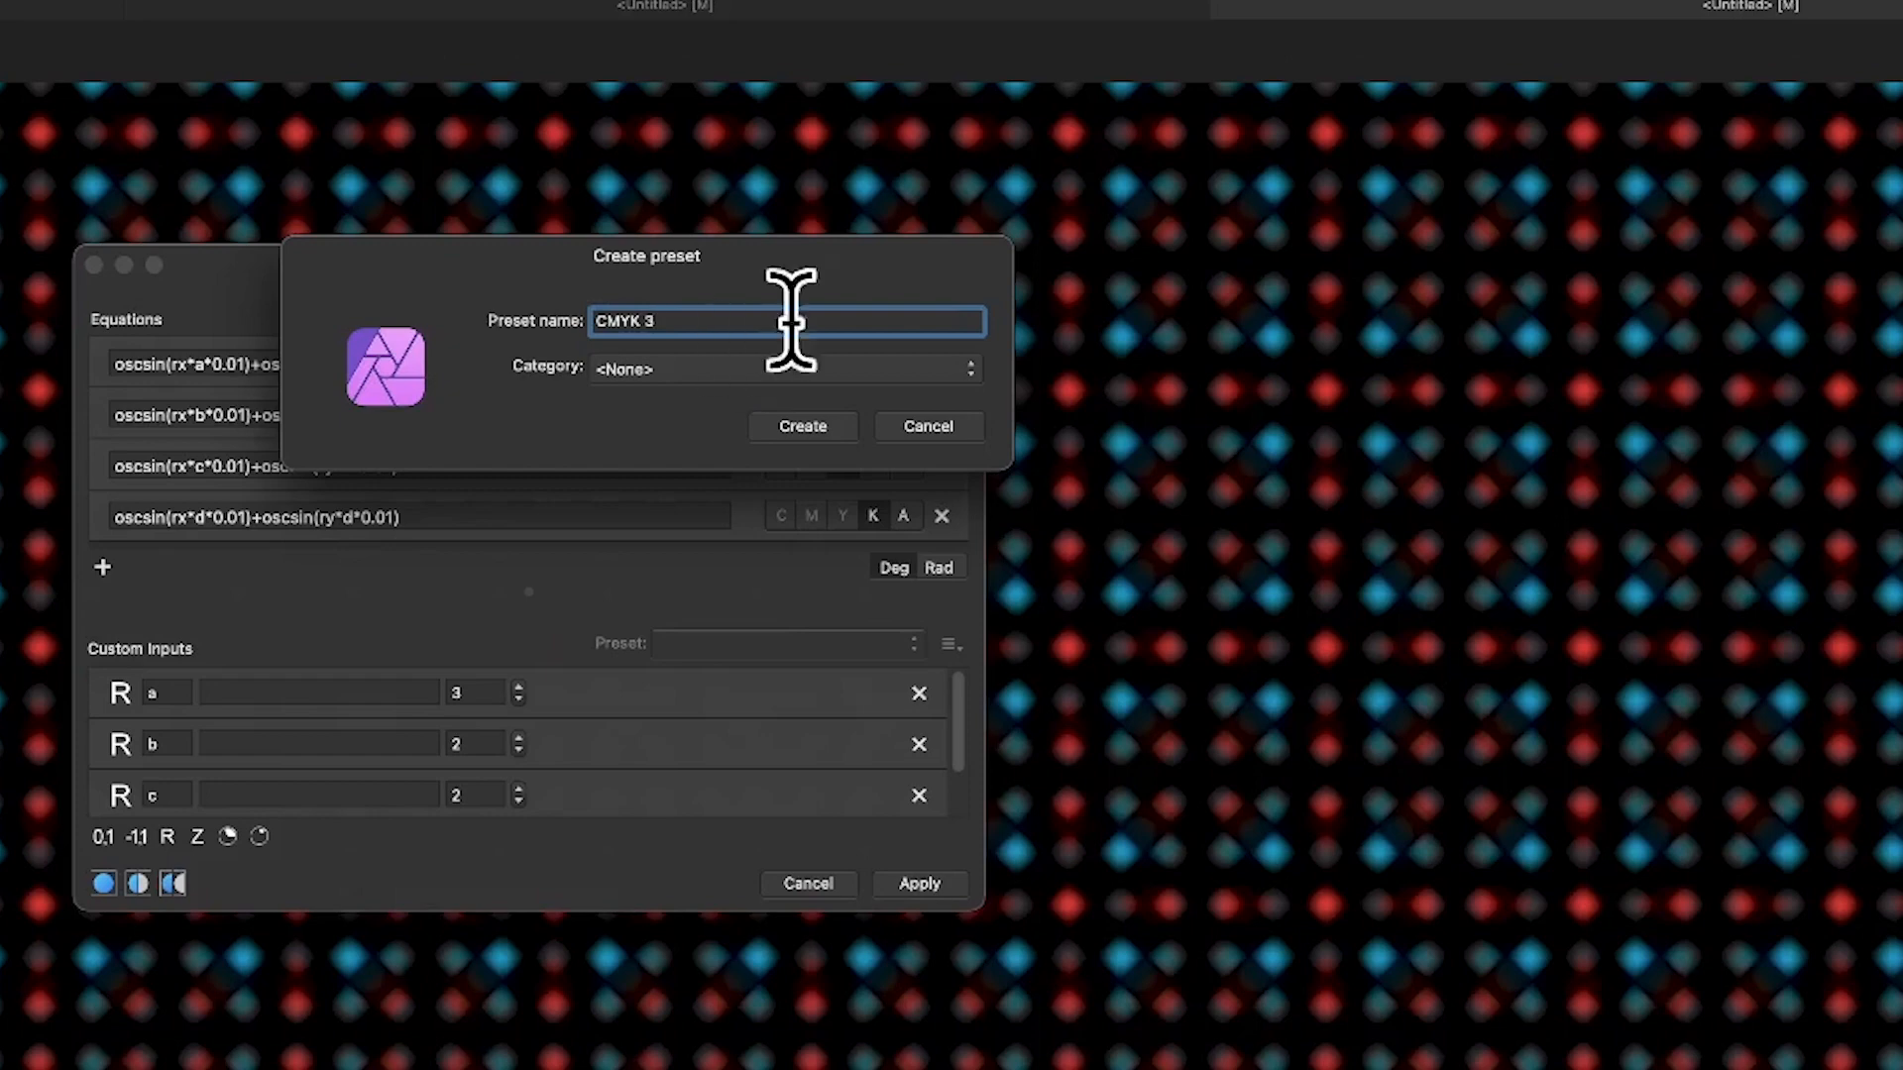
text(MYK 3)
click(818, 424)
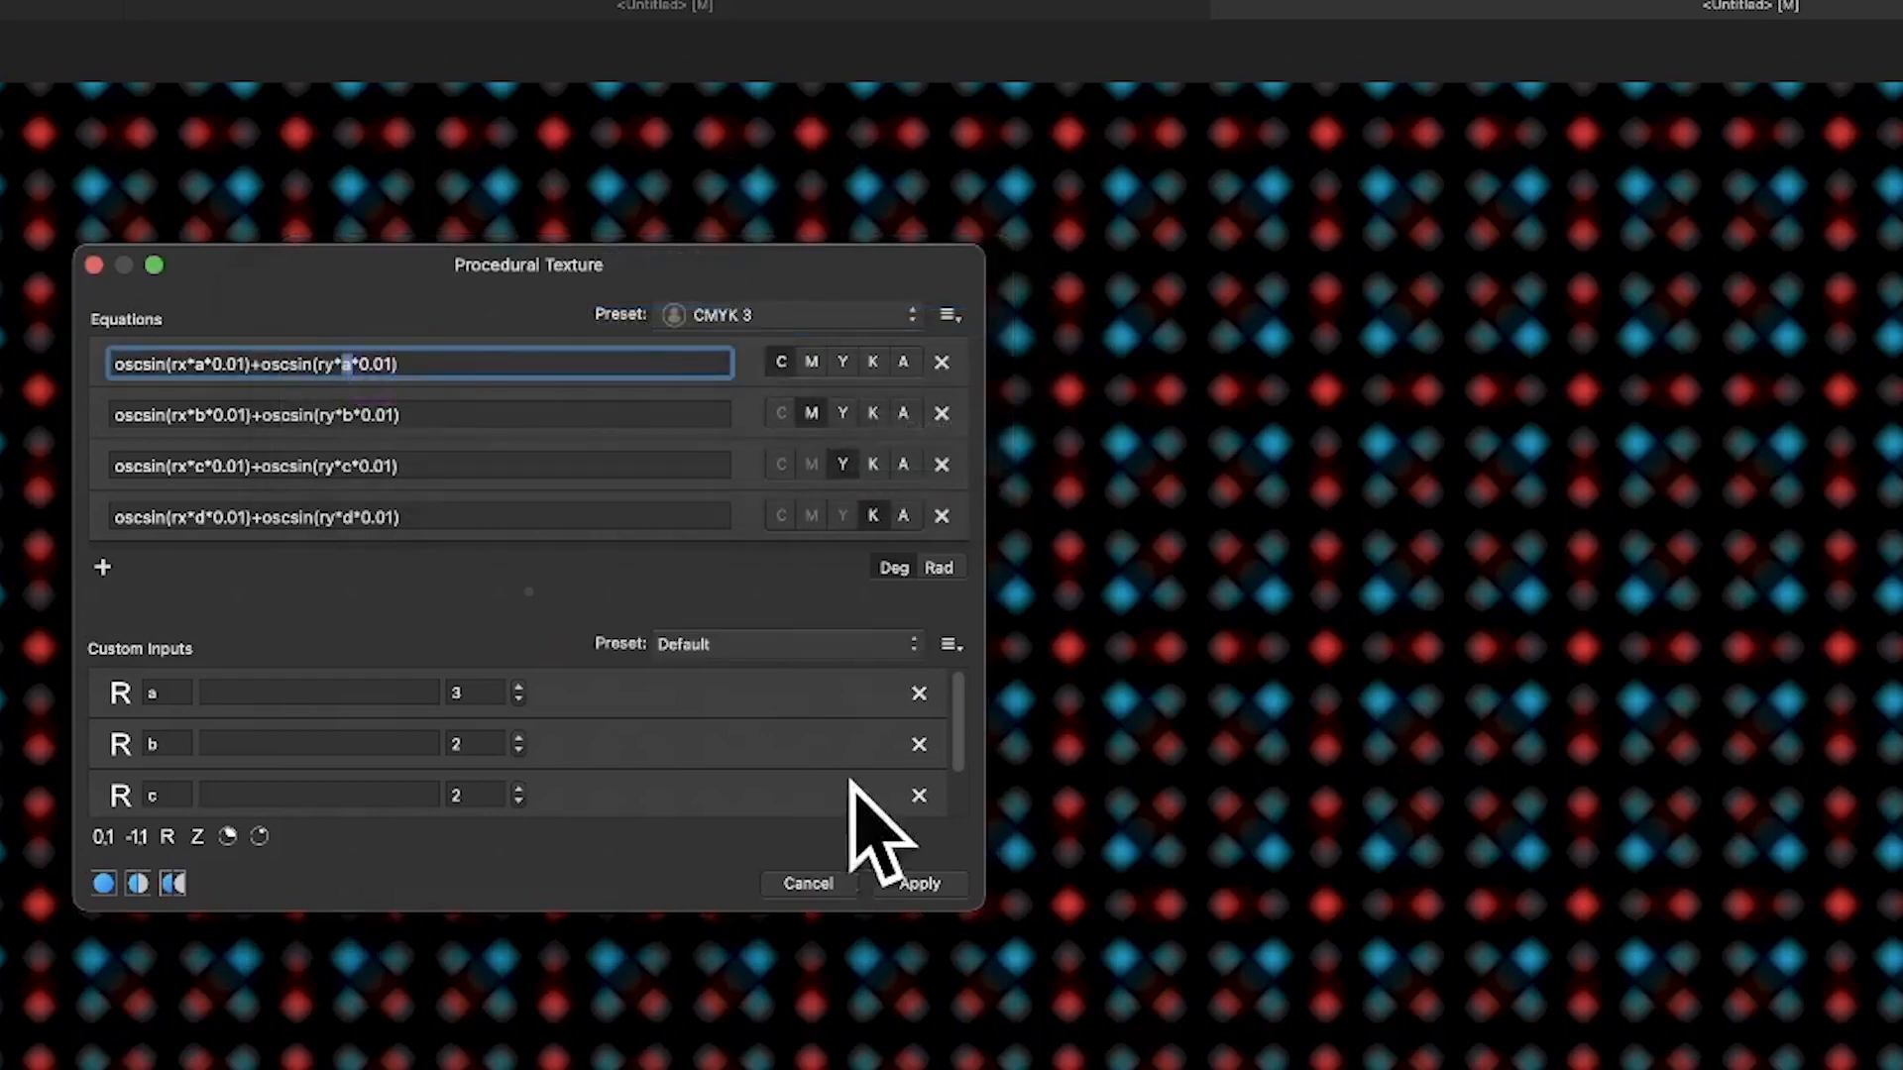
click(927, 882)
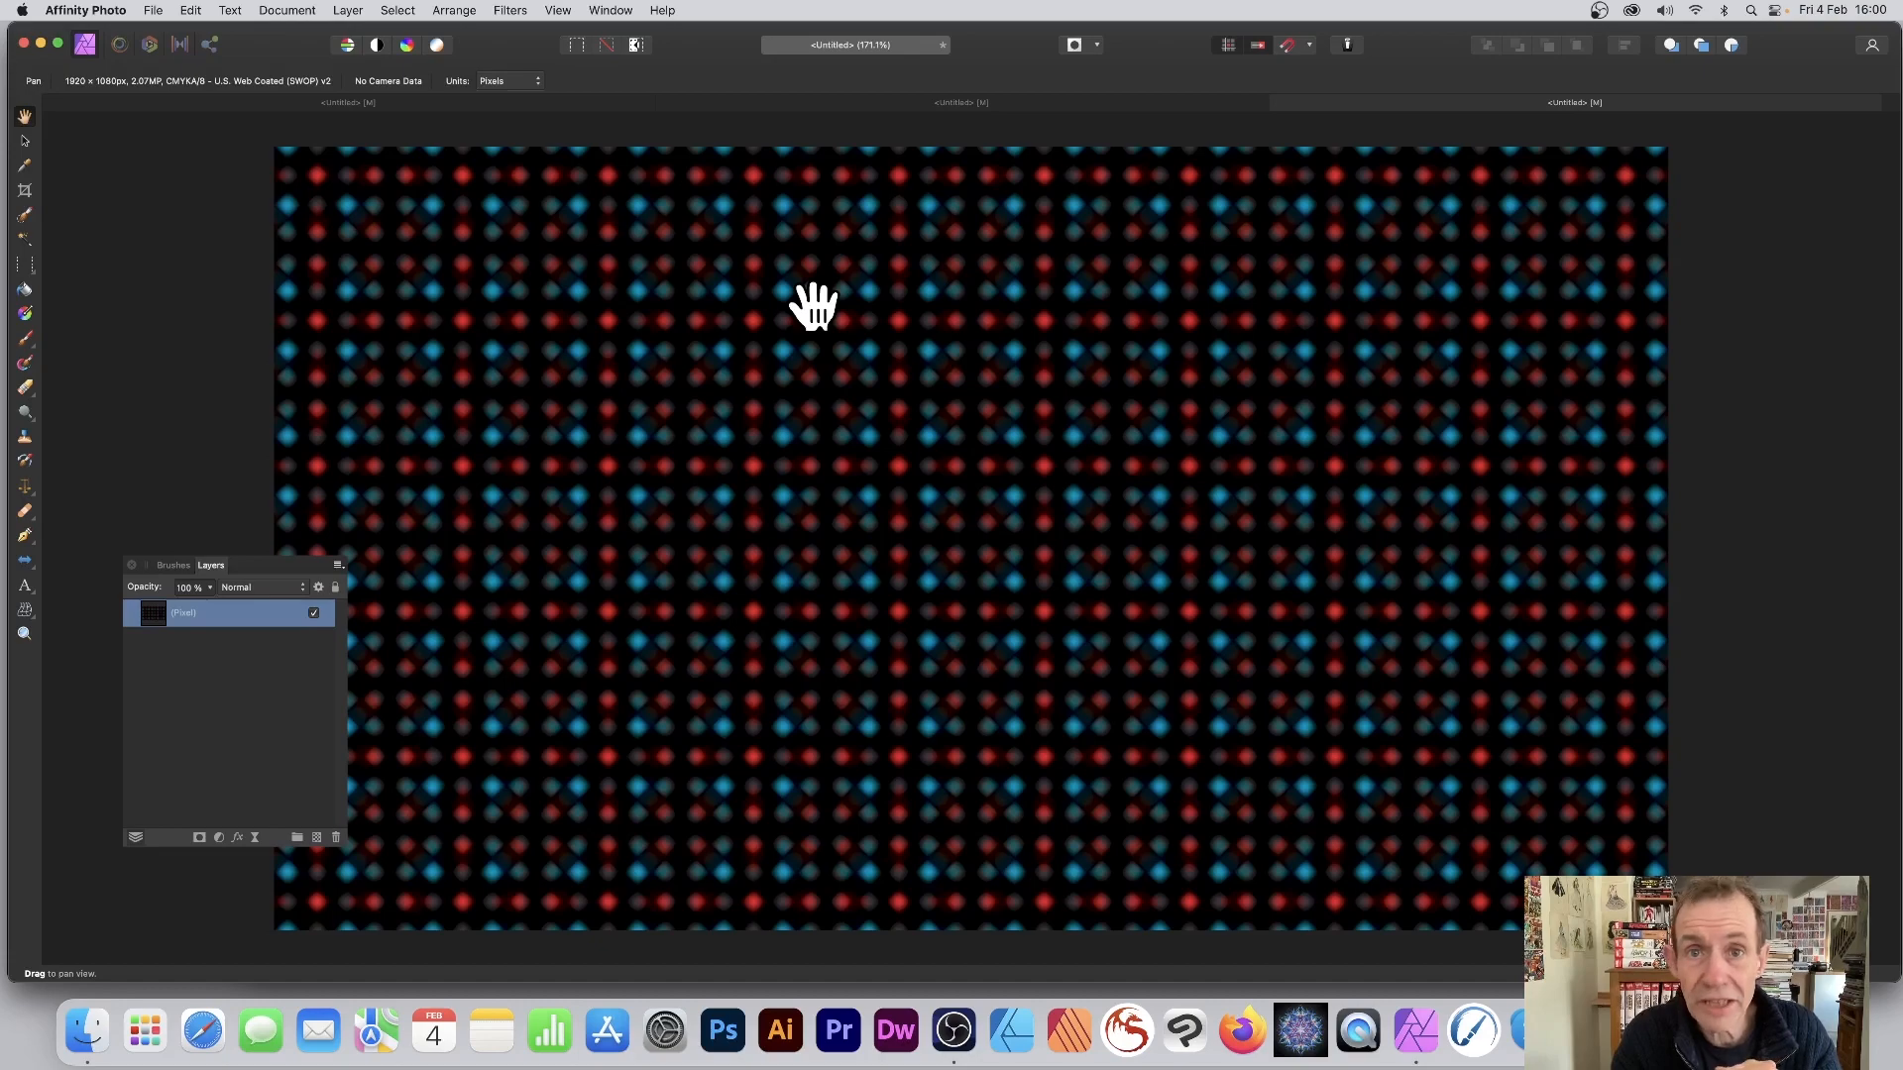
click(1600, 9)
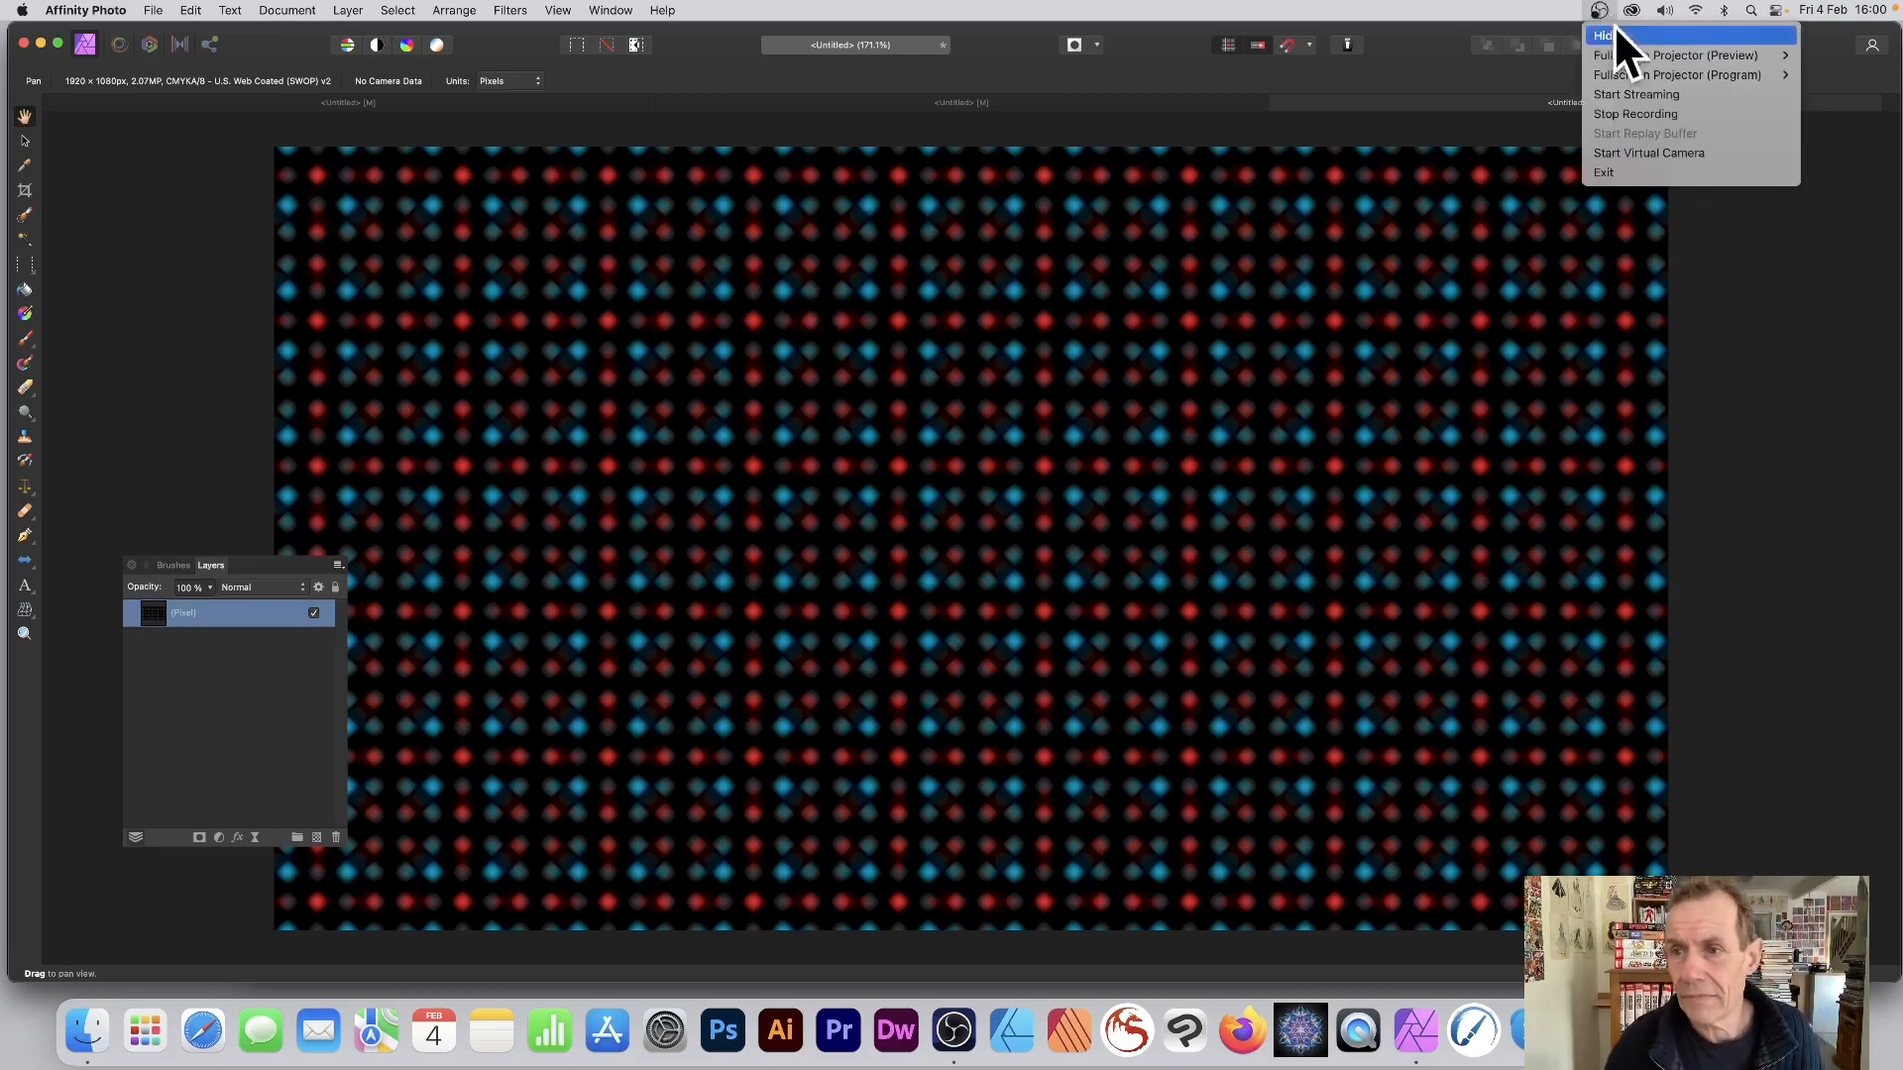